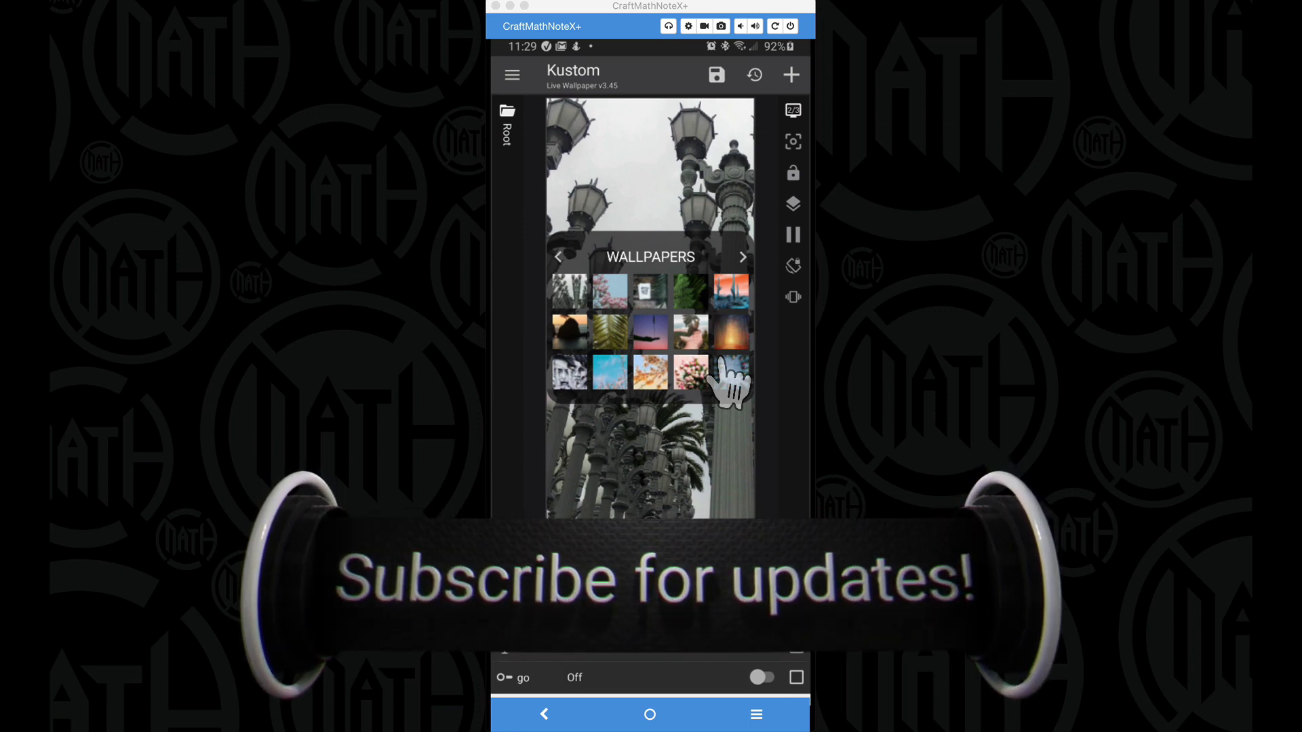
Step: Review the root globals for the Unsplash topics, IDs, thumbnails and wallpapers, and view the options of the which list
scroll(661, 657, "down", 3)
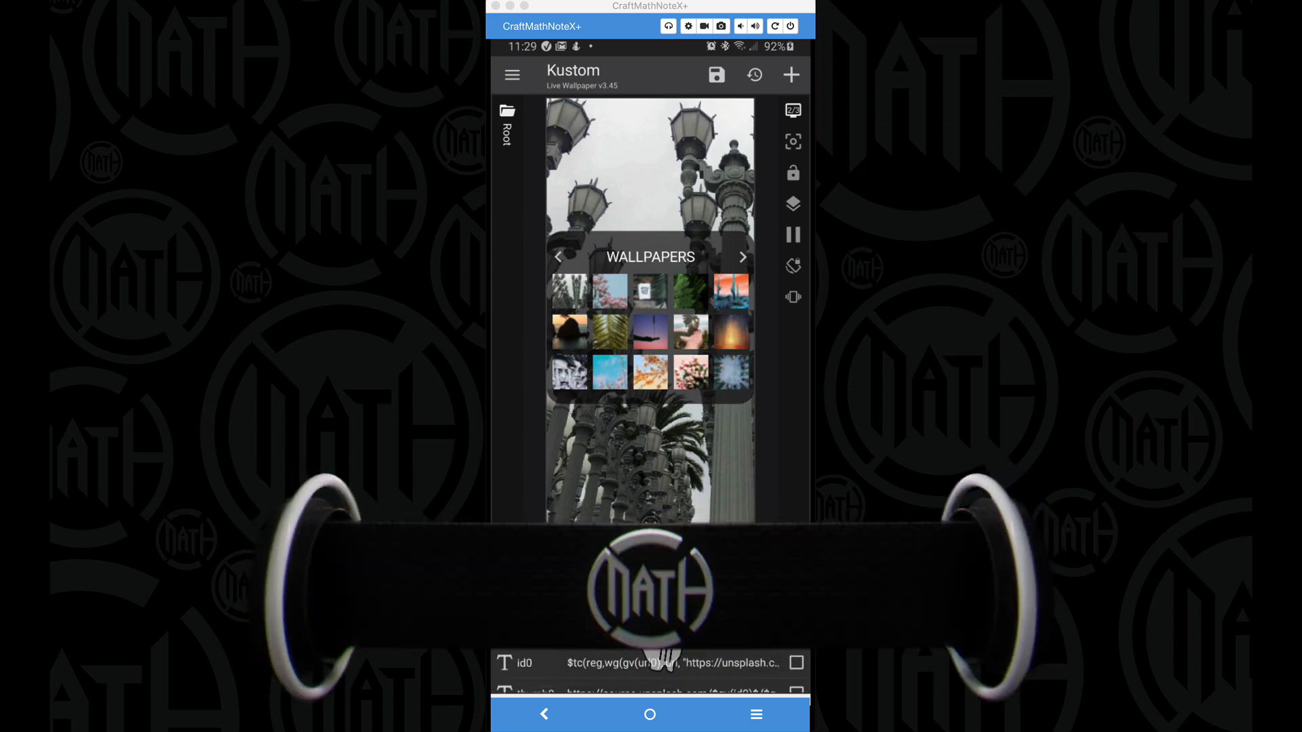
scroll(659, 651, "down", 3)
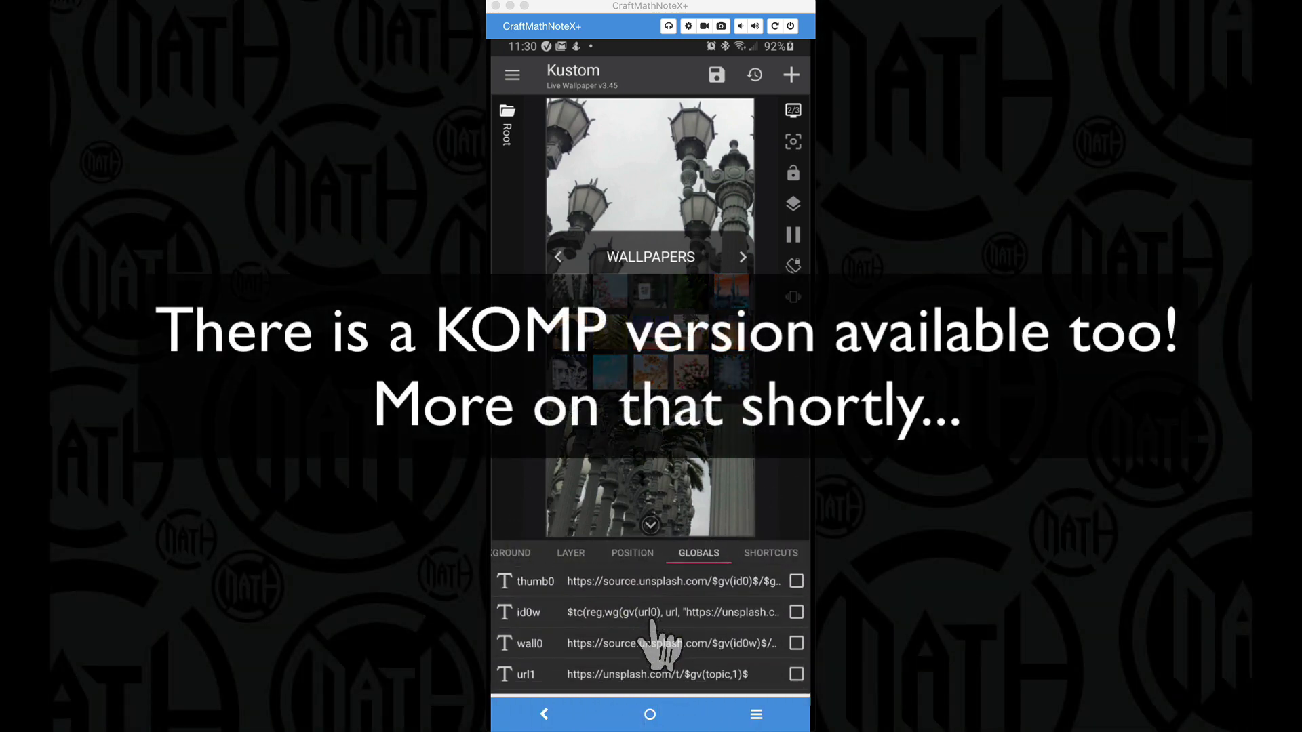
scroll(656, 637, "down", 5)
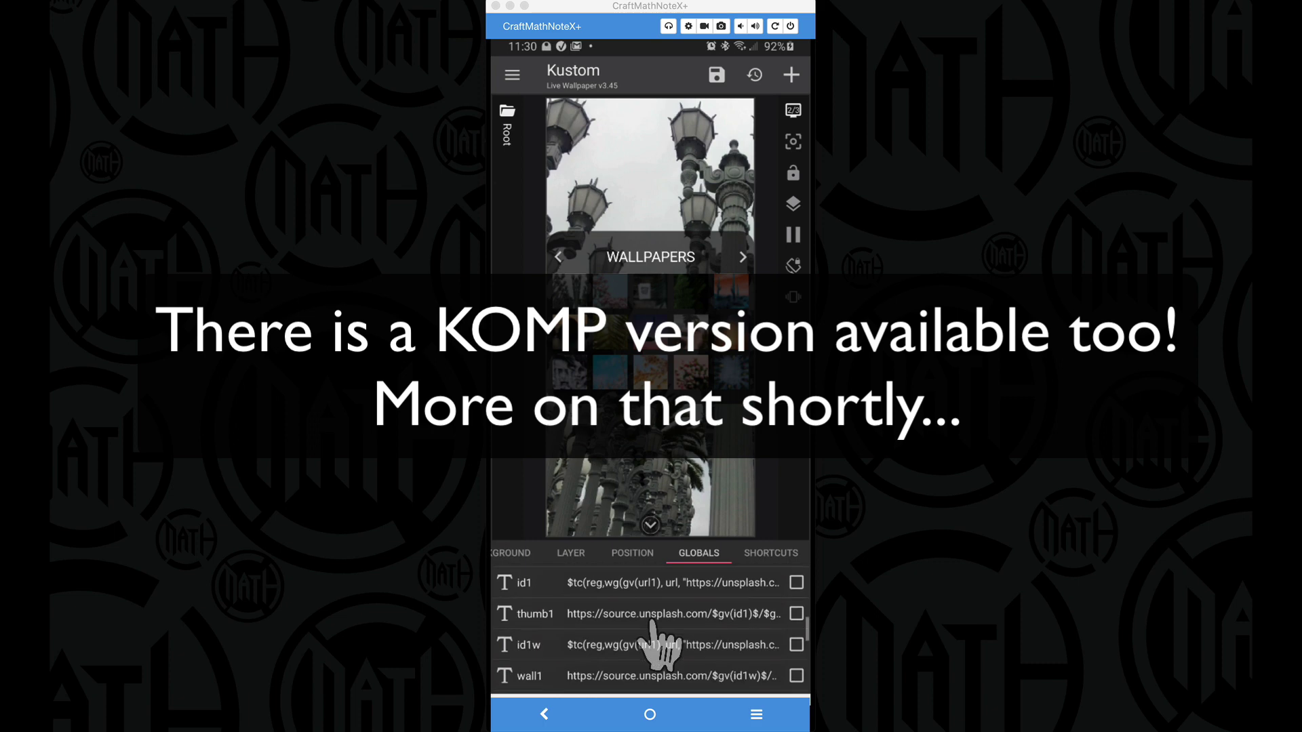
scroll(652, 631, "down", 2)
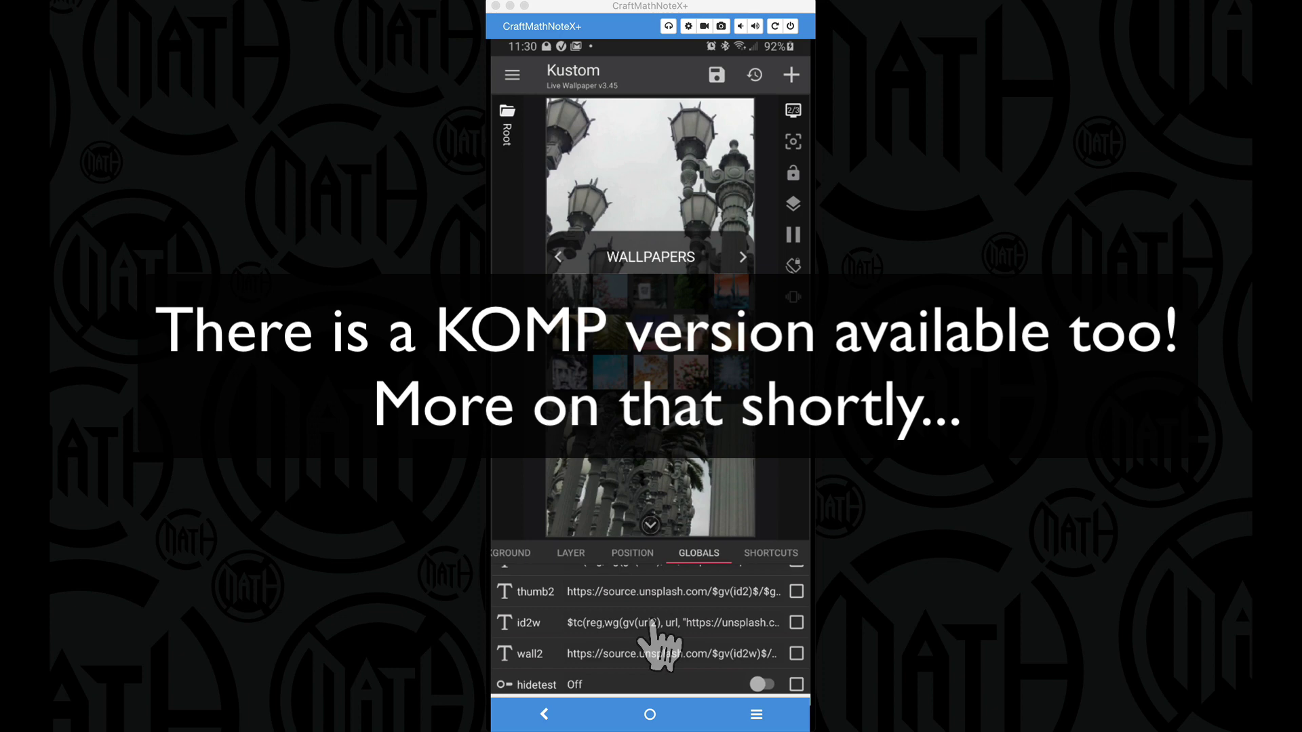
scroll(652, 623, "up", 10)
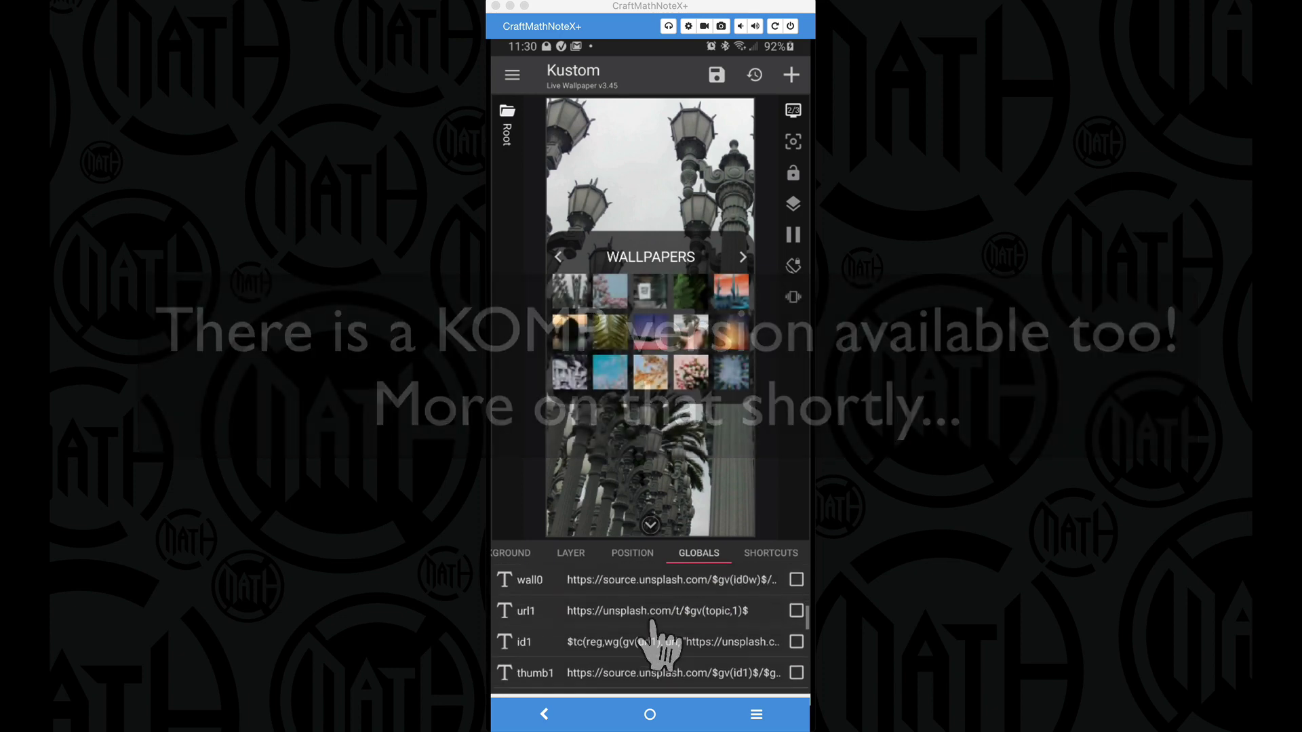
scroll(653, 634, "up", 2)
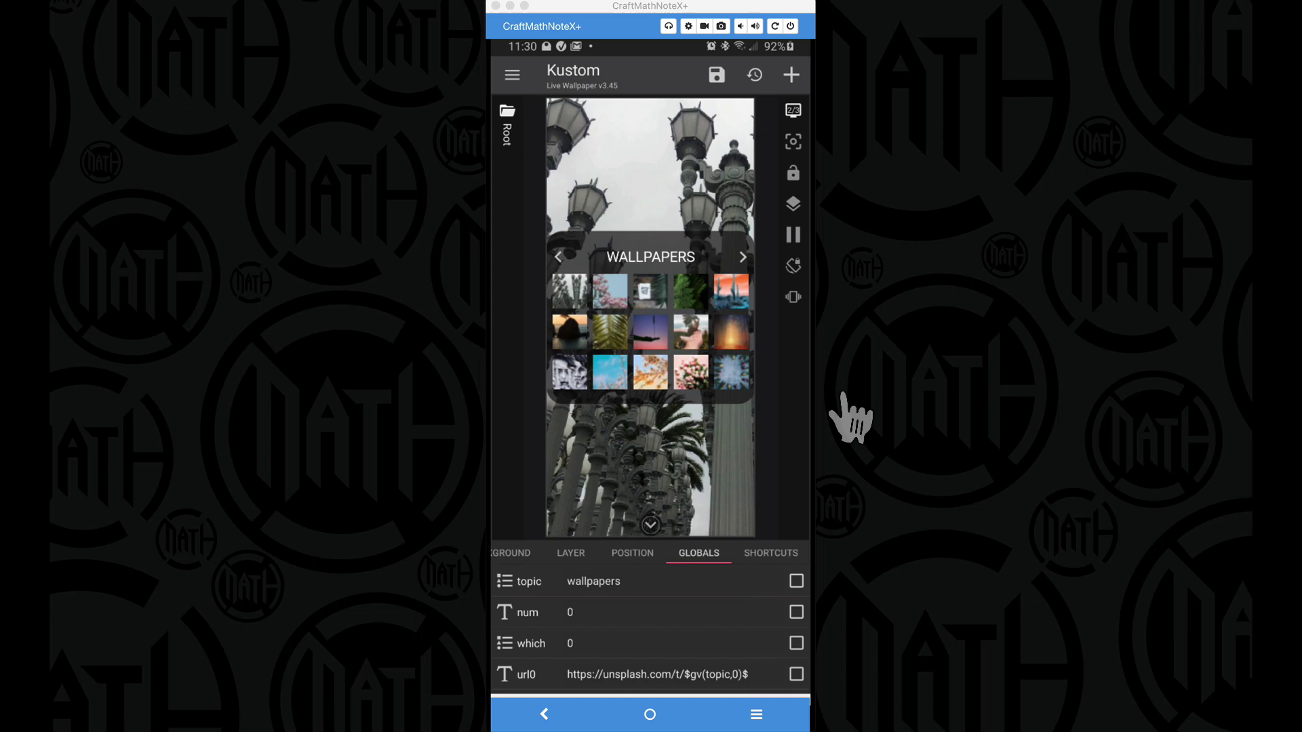
left_click(581, 647)
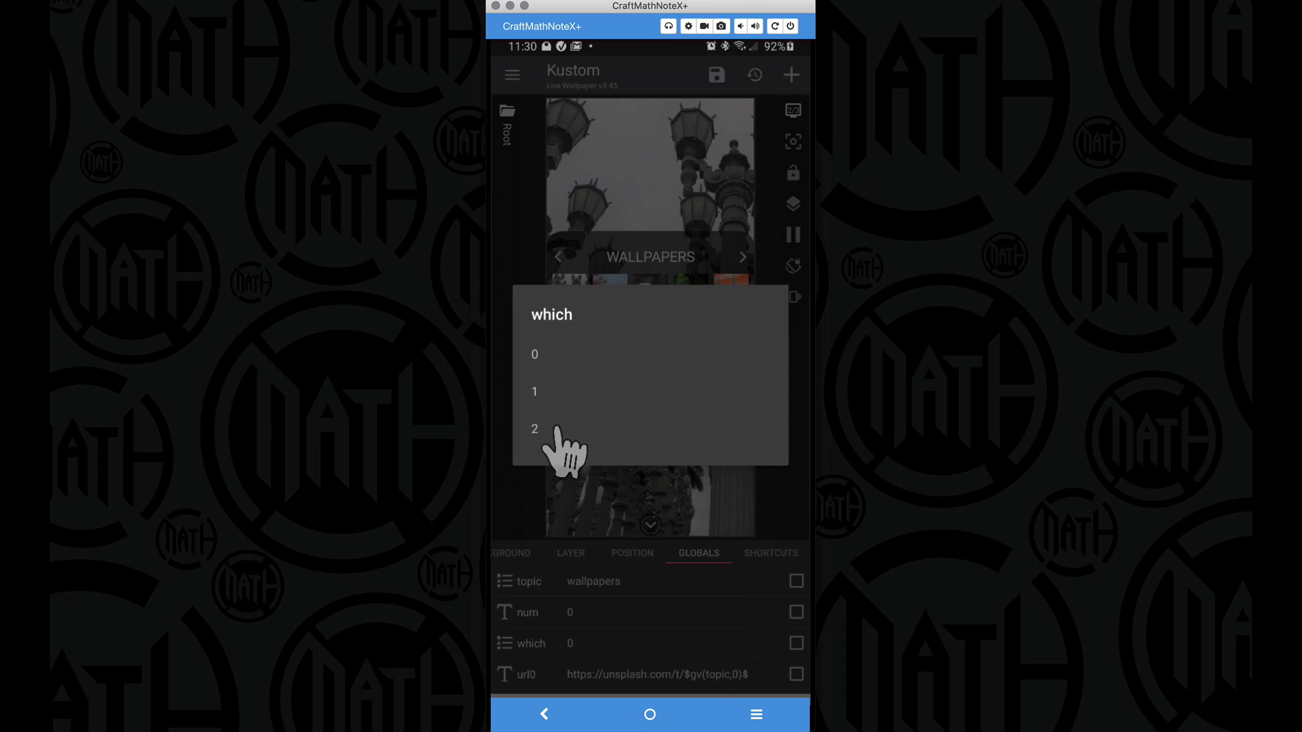
left_click(647, 590)
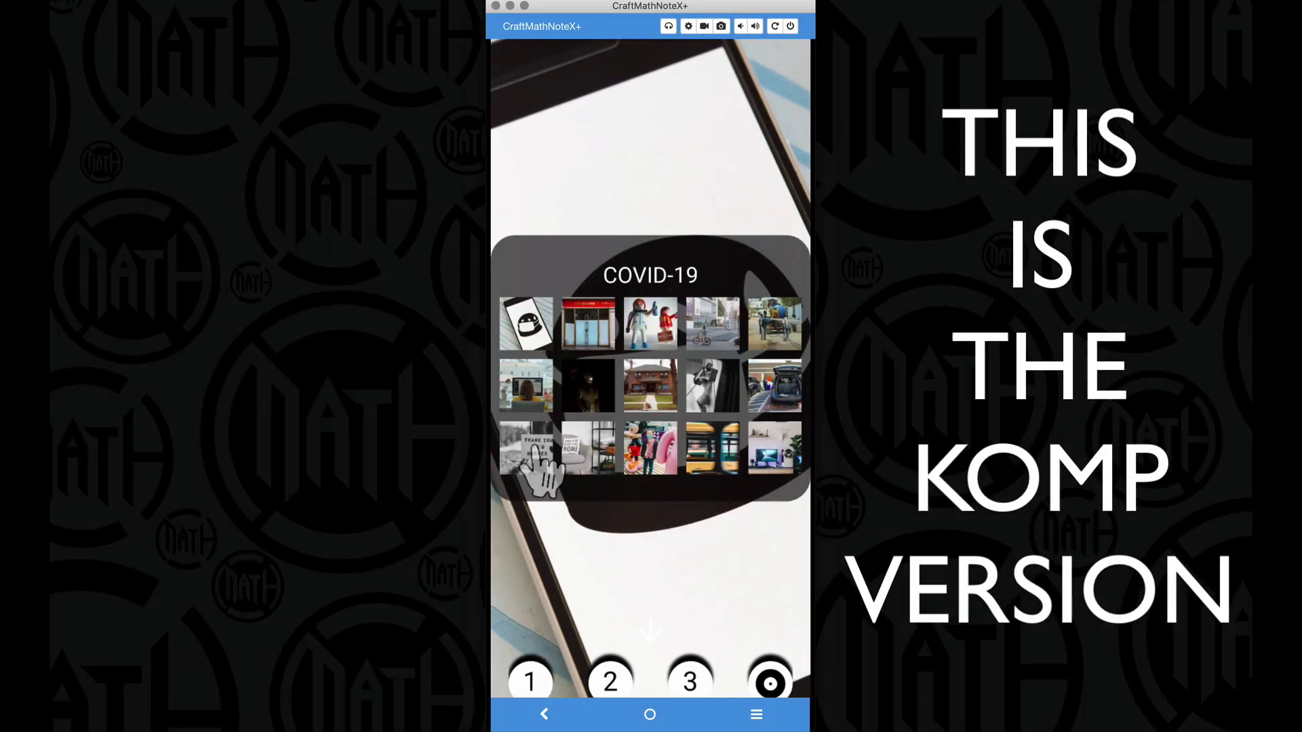
Step: In the KOMP version, apply the ICU nurses sign and the Nature campfire wallpapers, hiding the gallery after each, and switch to gallery 2
left_click(535, 474)
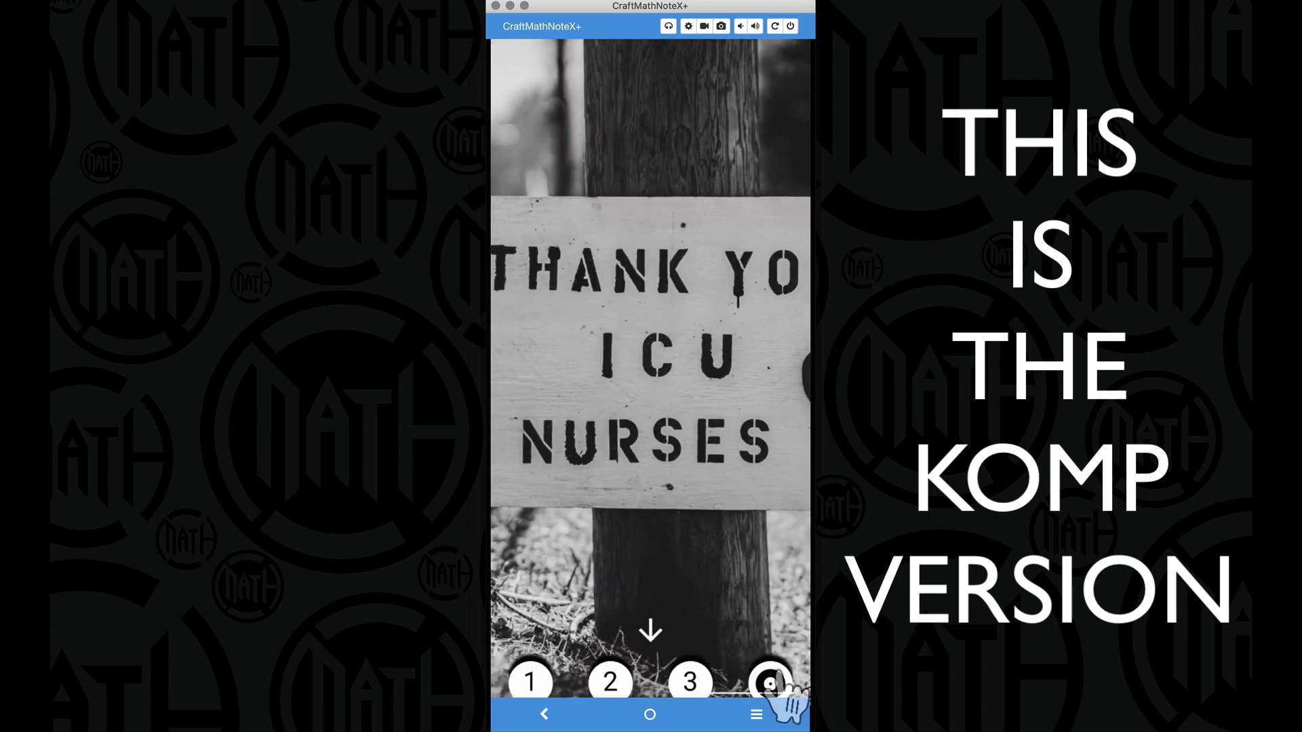
left_click(771, 684)
left_click(531, 682)
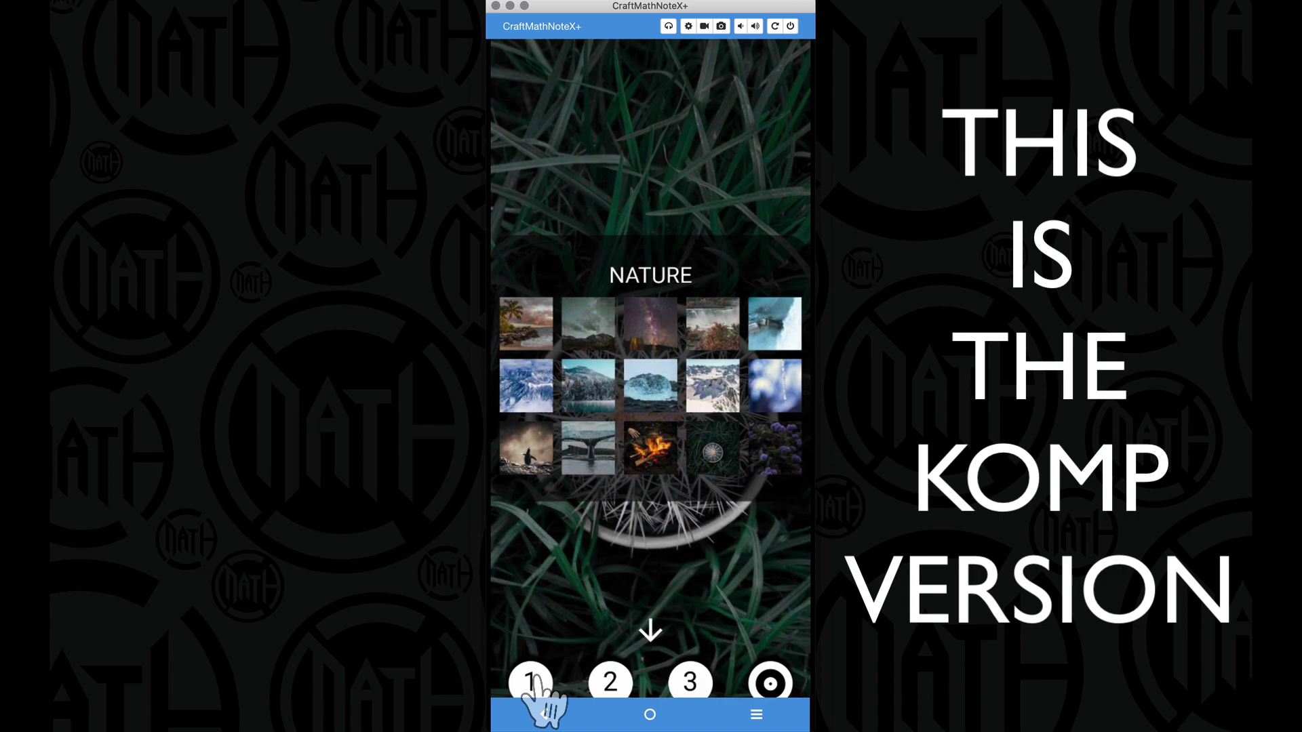
left_click(641, 461)
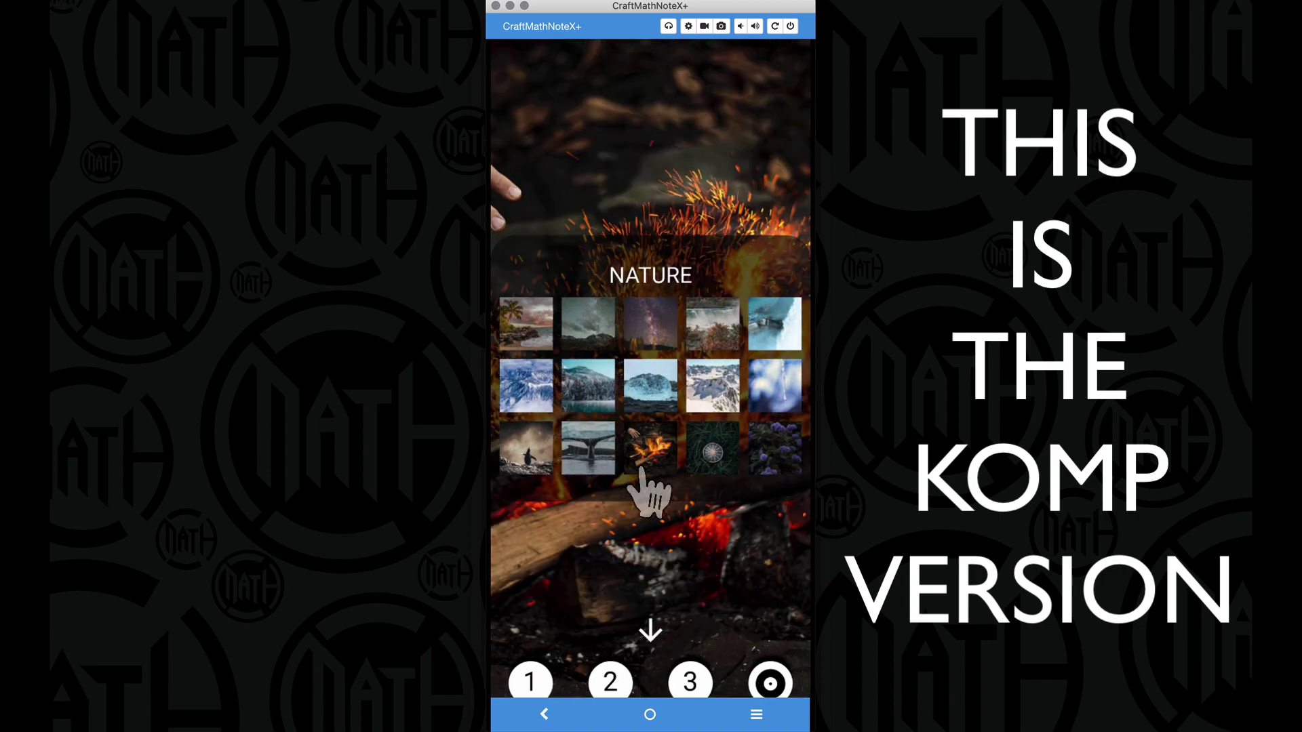
left_click(766, 684)
left_click(609, 683)
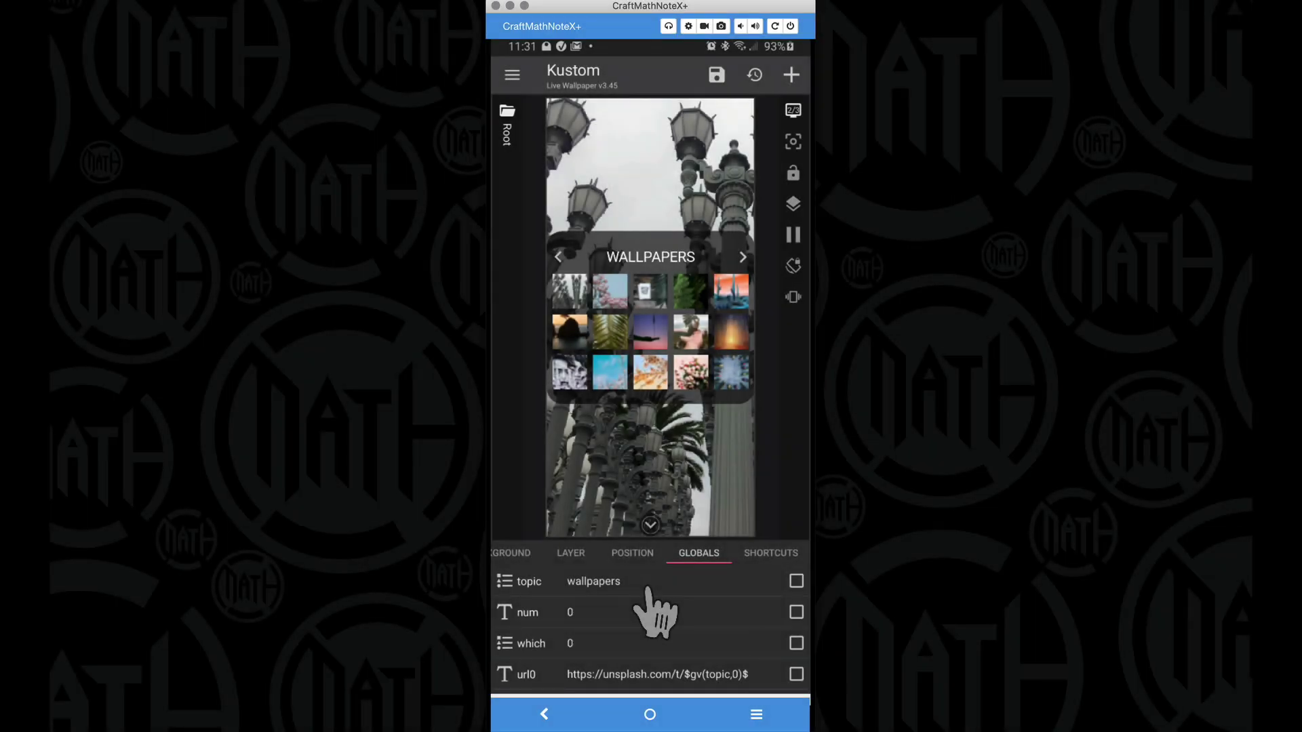
Step: Review the url, id, thumb and wall globals for galleries 0, 1 and 2 in the Kustom editor
scroll(654, 614, "down", 5)
scroll(654, 614, "down", 5)
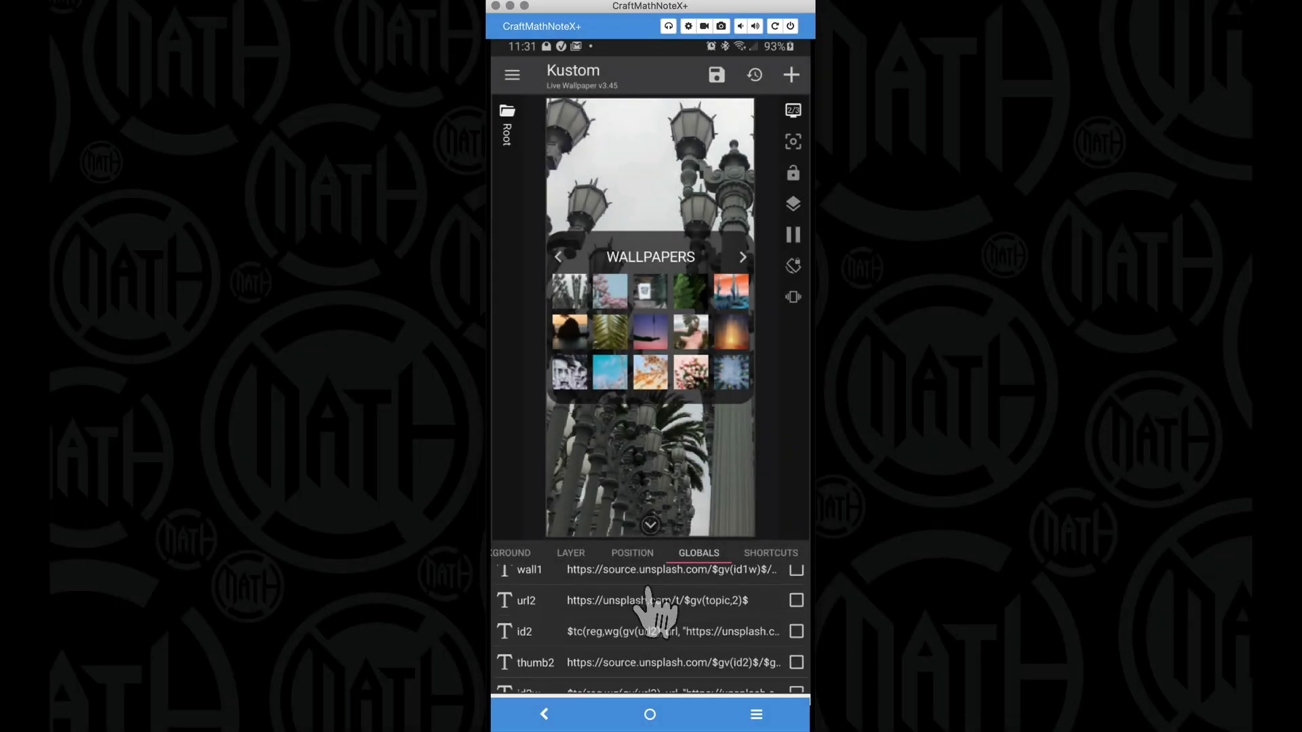
scroll(654, 613, "down", 3)
scroll(655, 613, "up", 2)
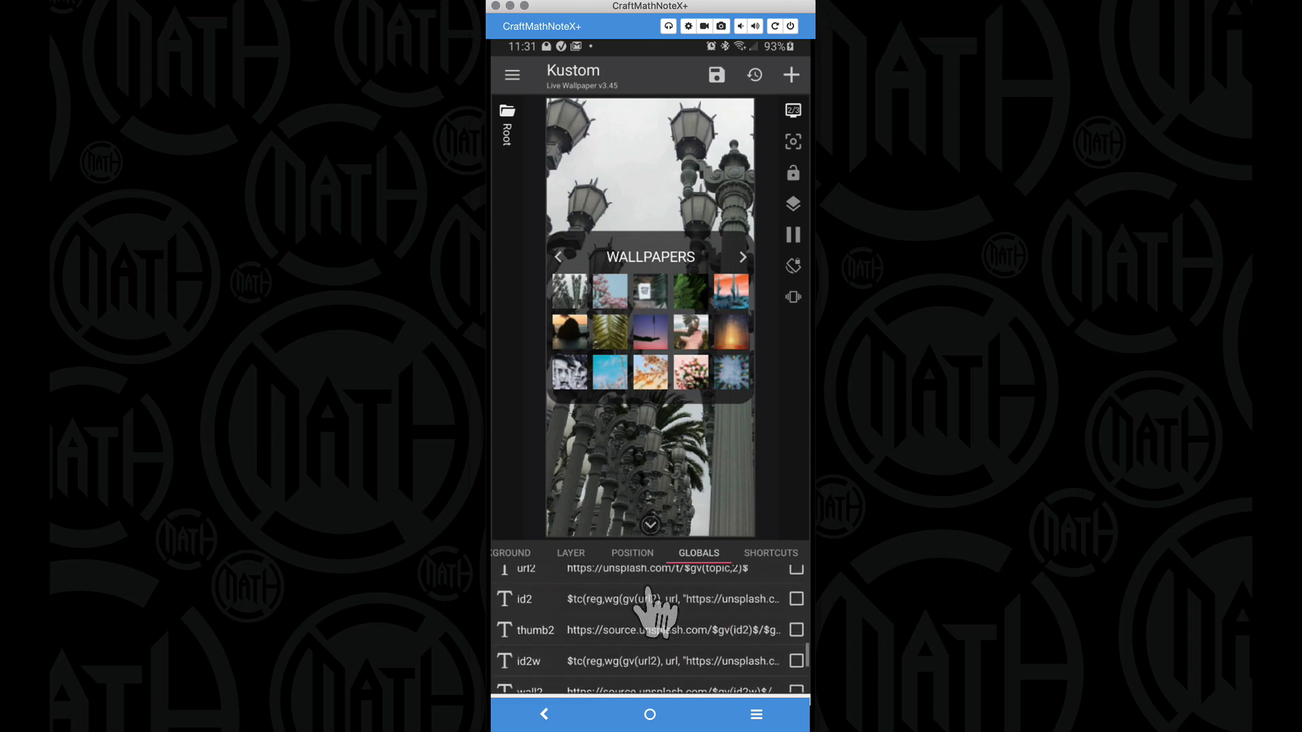
scroll(651, 603, "up", 10)
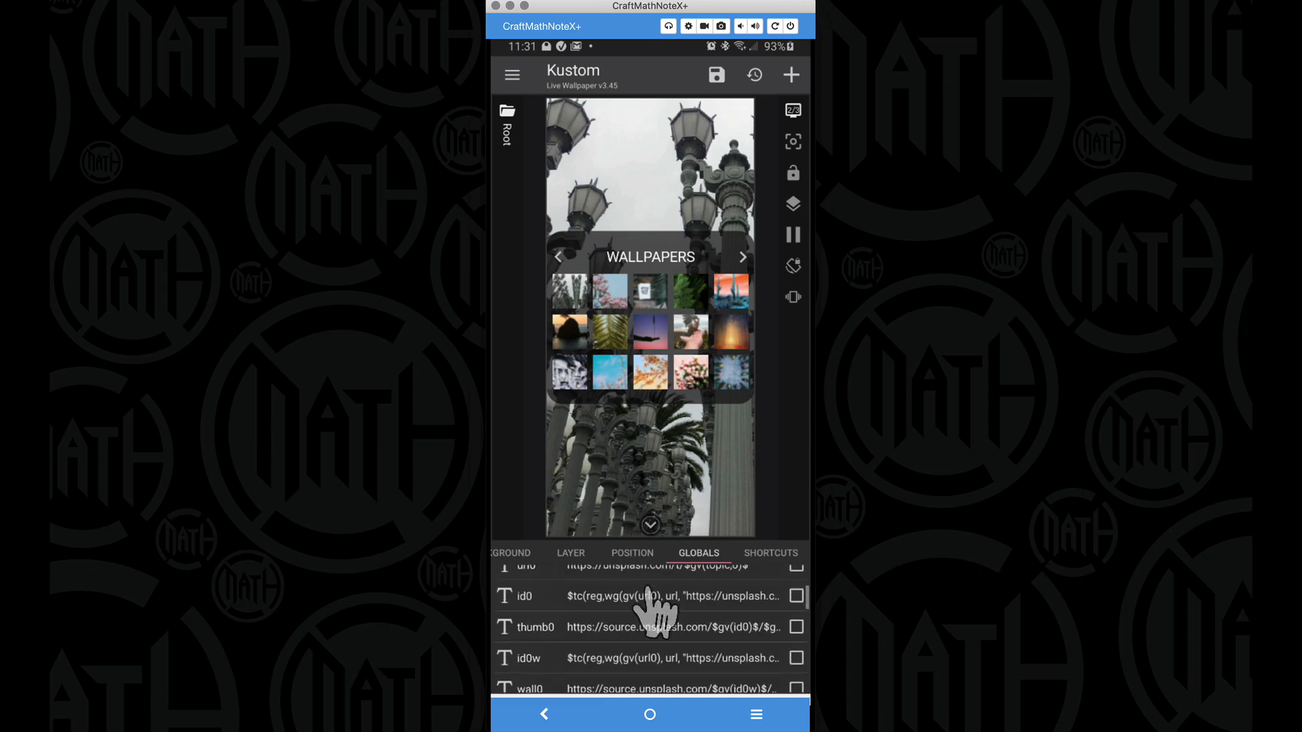
scroll(648, 591, "up", 3)
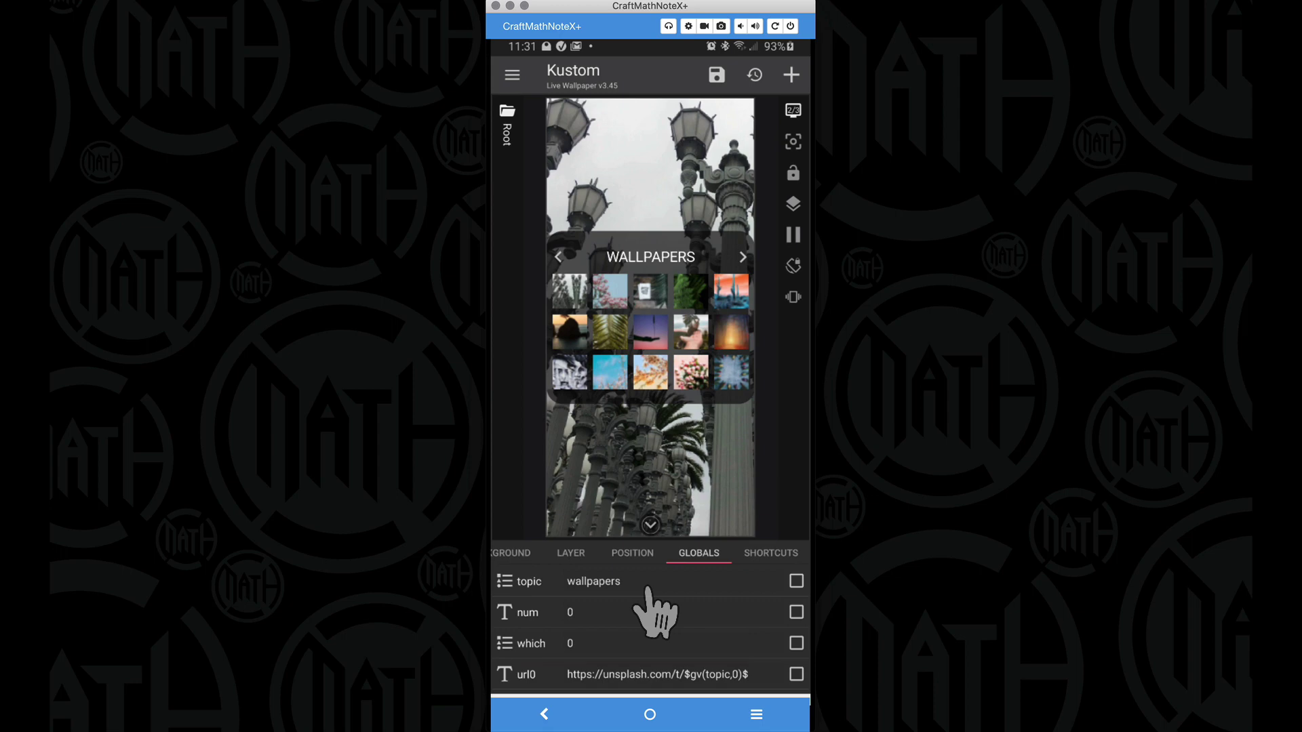
Step: Check the root-level items and turn on the hidetest global switch
left_click(523, 554)
left_click(523, 555)
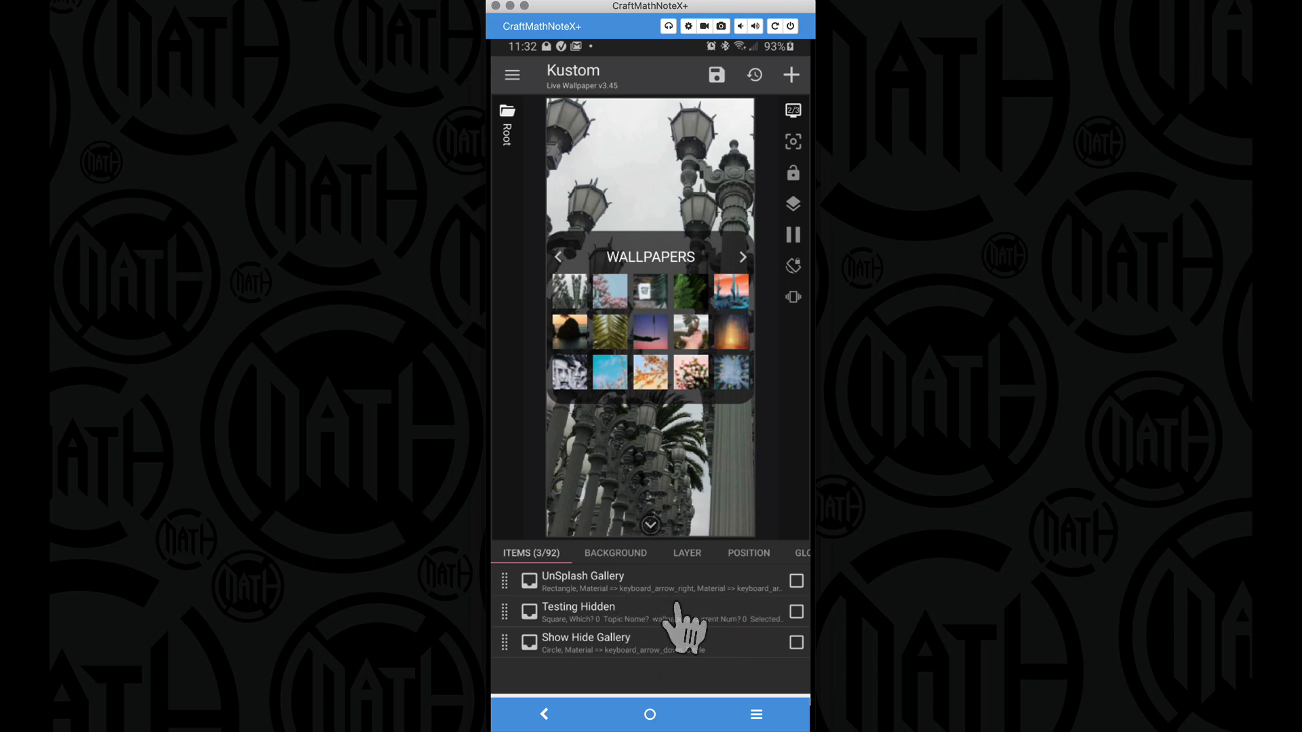
left_click(805, 554)
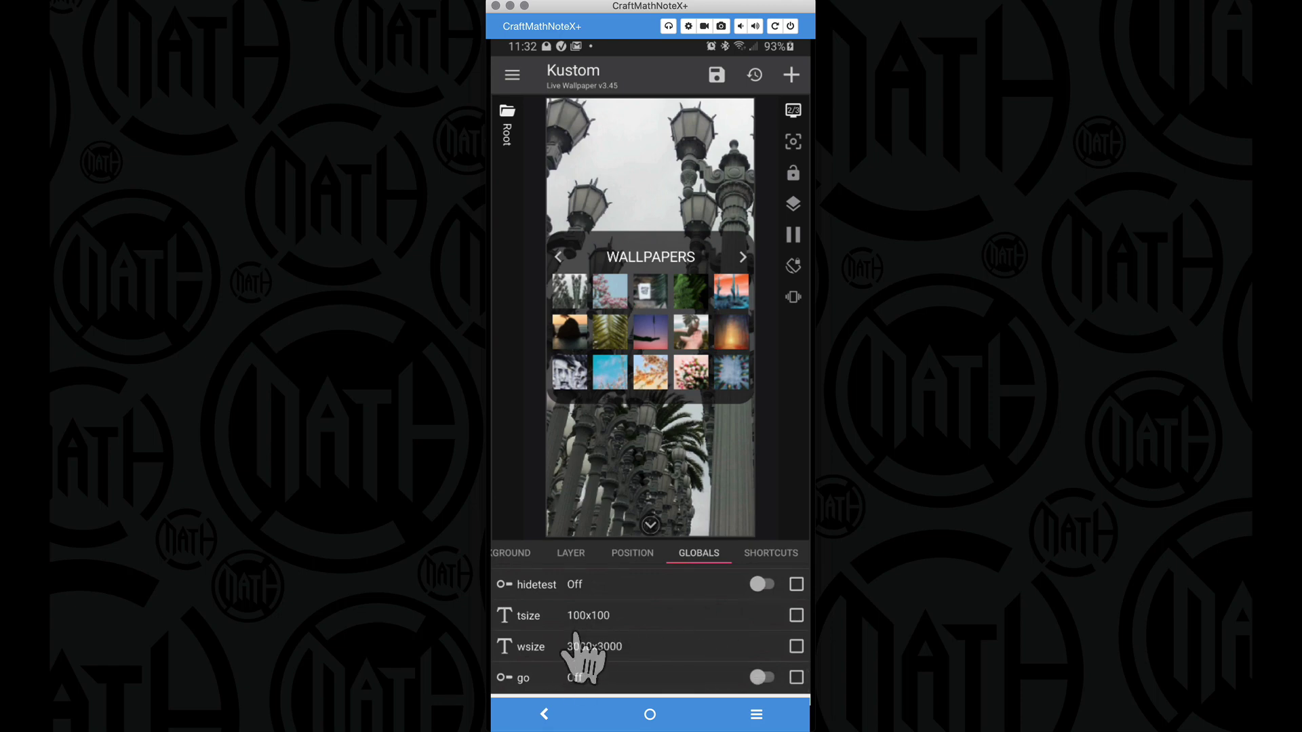
left_click(763, 584)
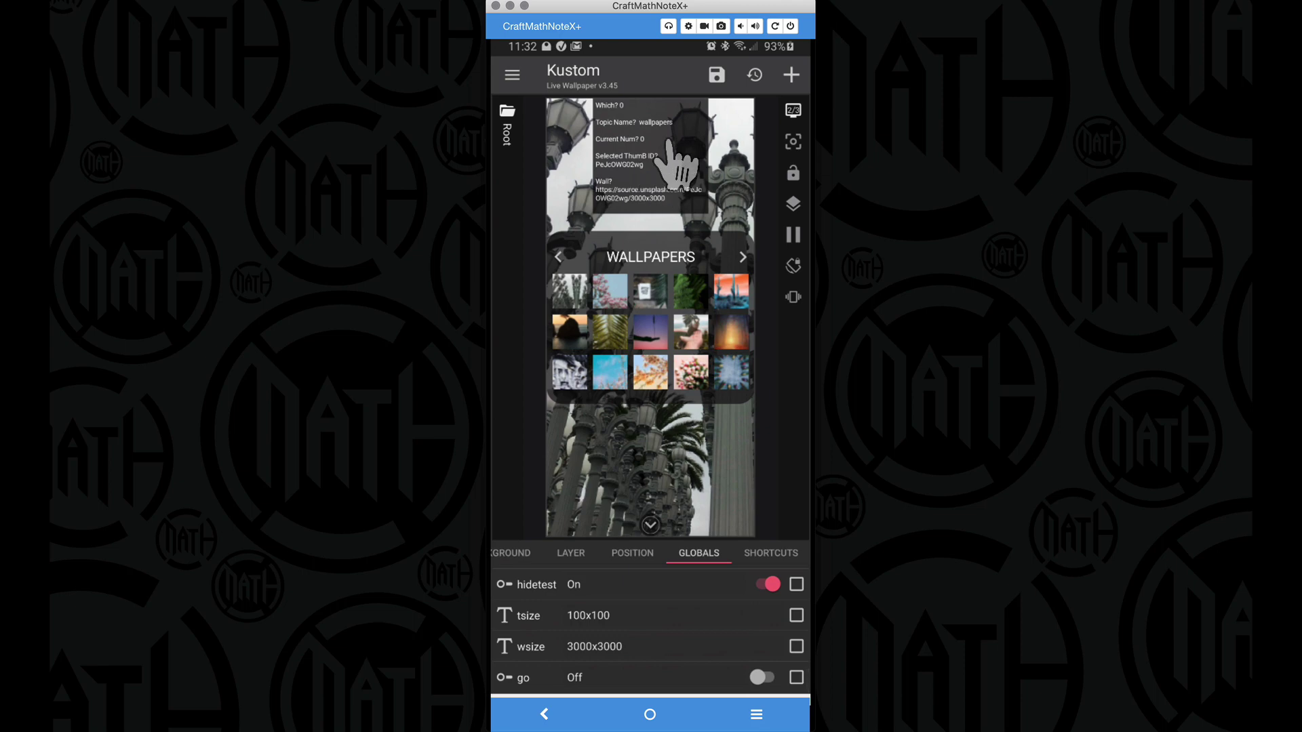
Step: Open group 0 inside UnSplash Gallery and apply the pink magnolia thumbnail in the preview as the wallpaper
left_click(512, 552)
left_click(515, 553)
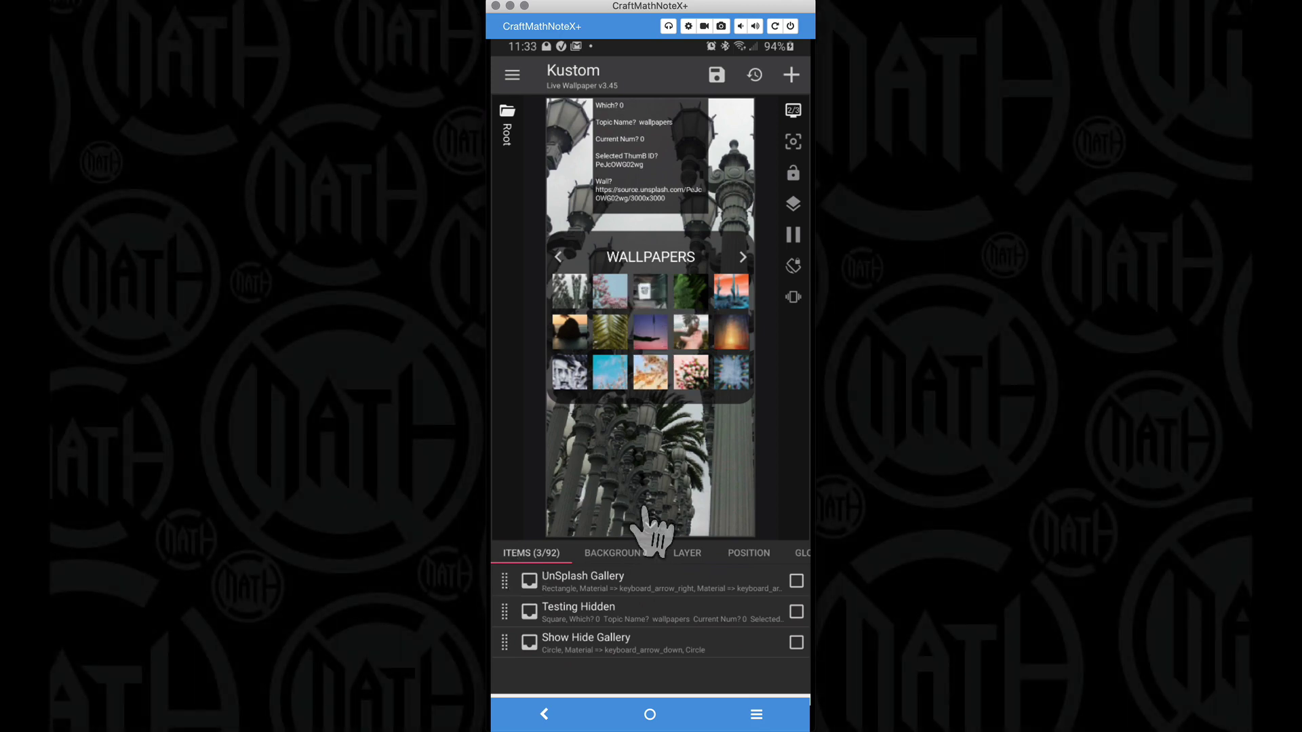
left_click(558, 587)
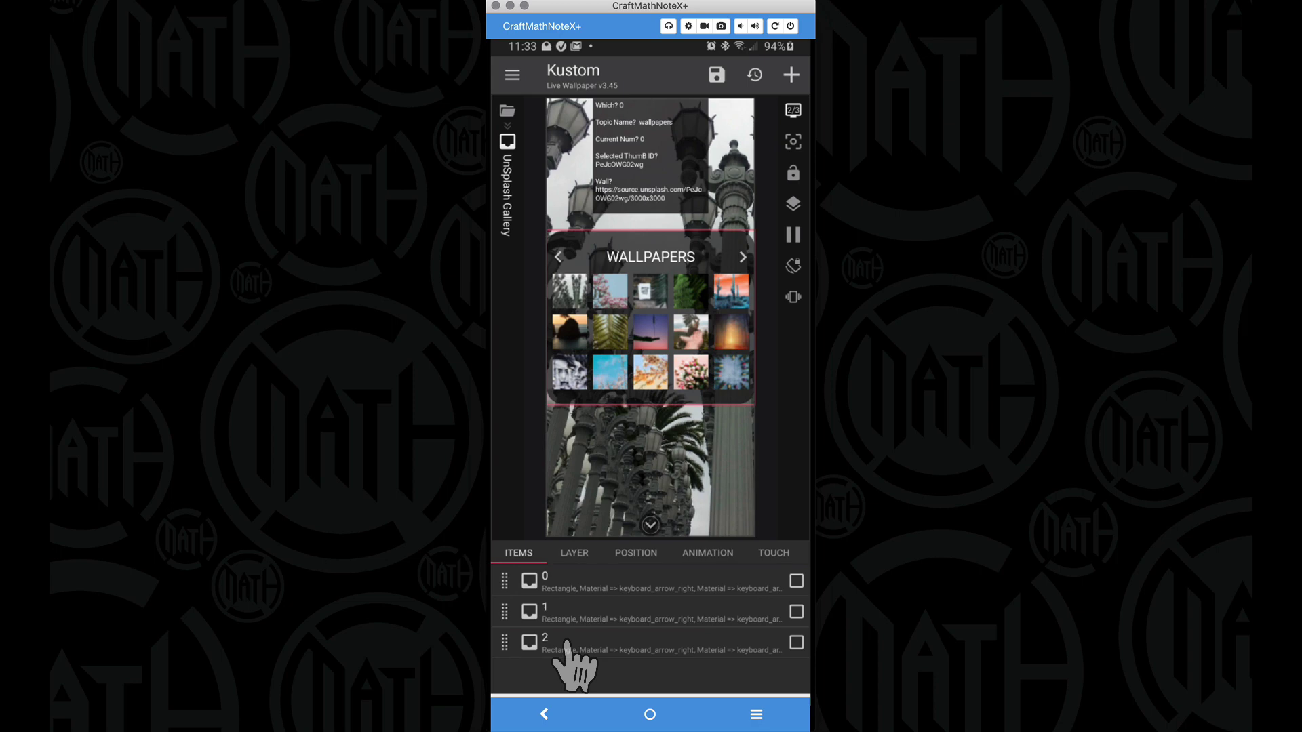
left_click(557, 589)
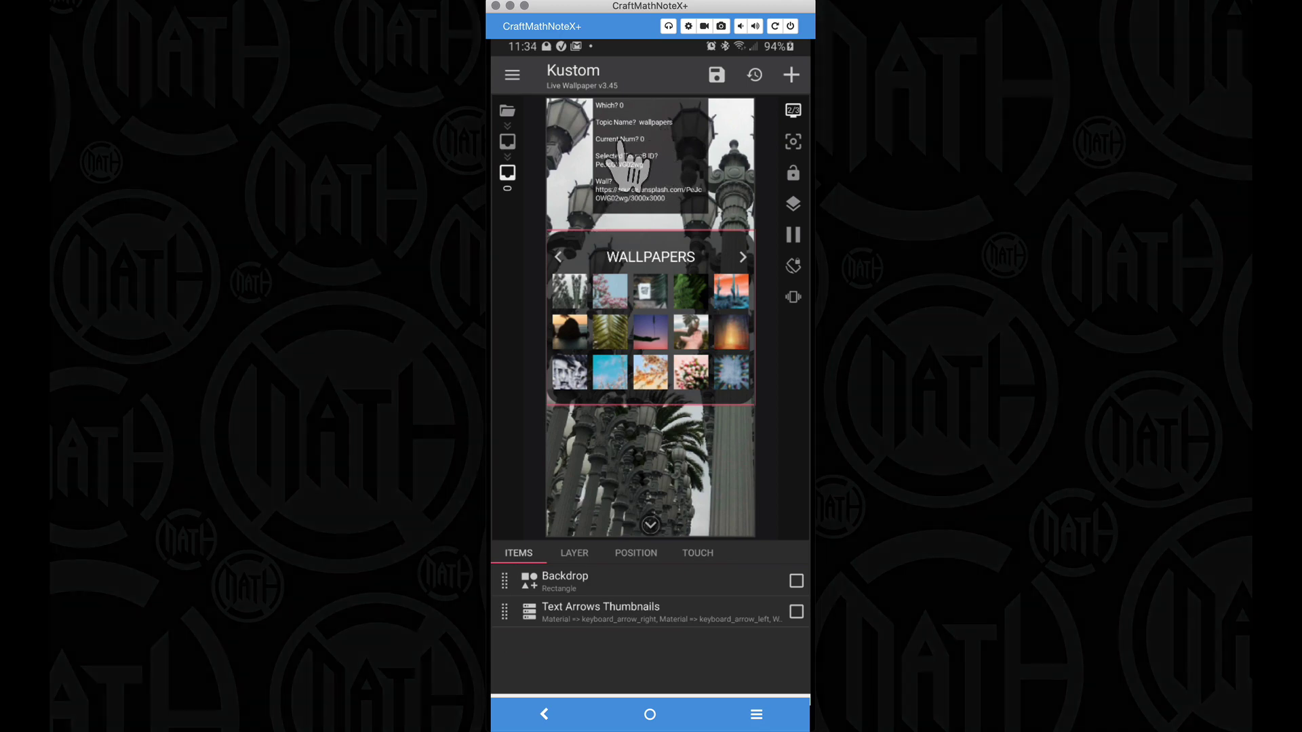
left_click(606, 290)
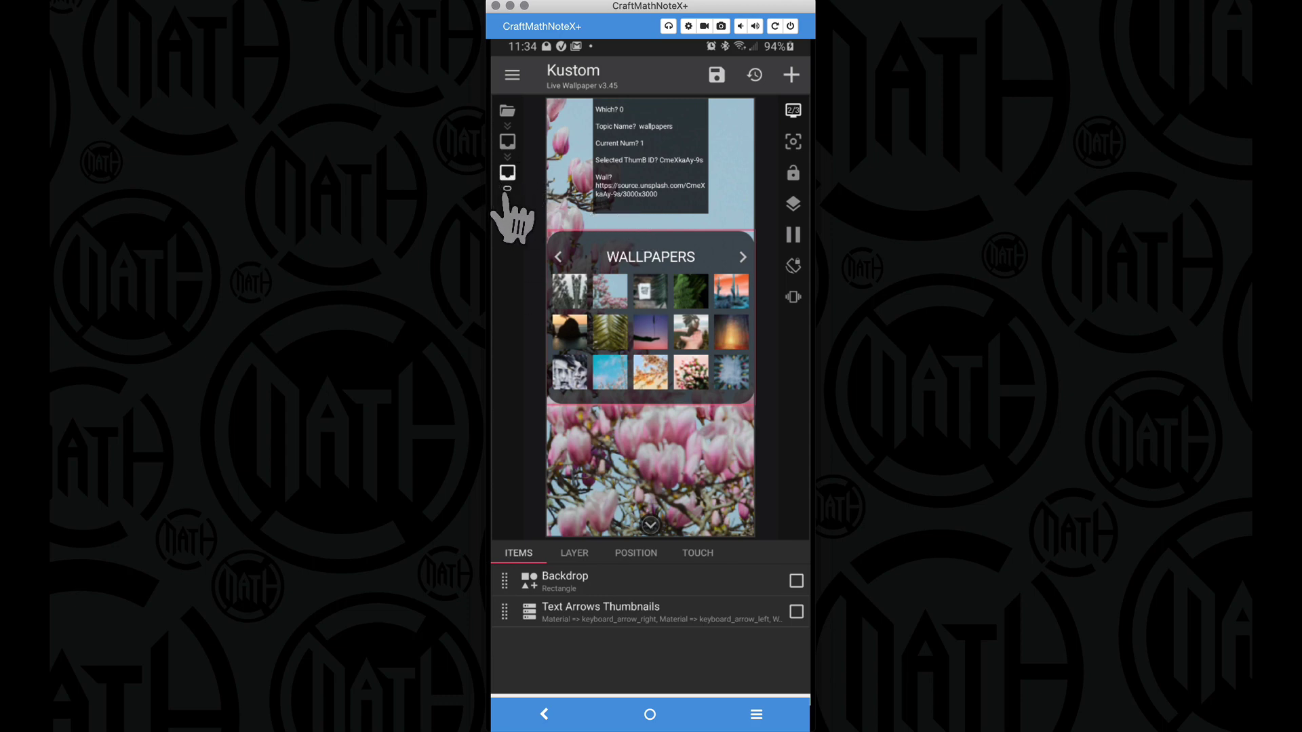
Step: Inspect the Backdrop's shape settings and the touch action of the right arrow icon within Text and Arrows
left_click(561, 583)
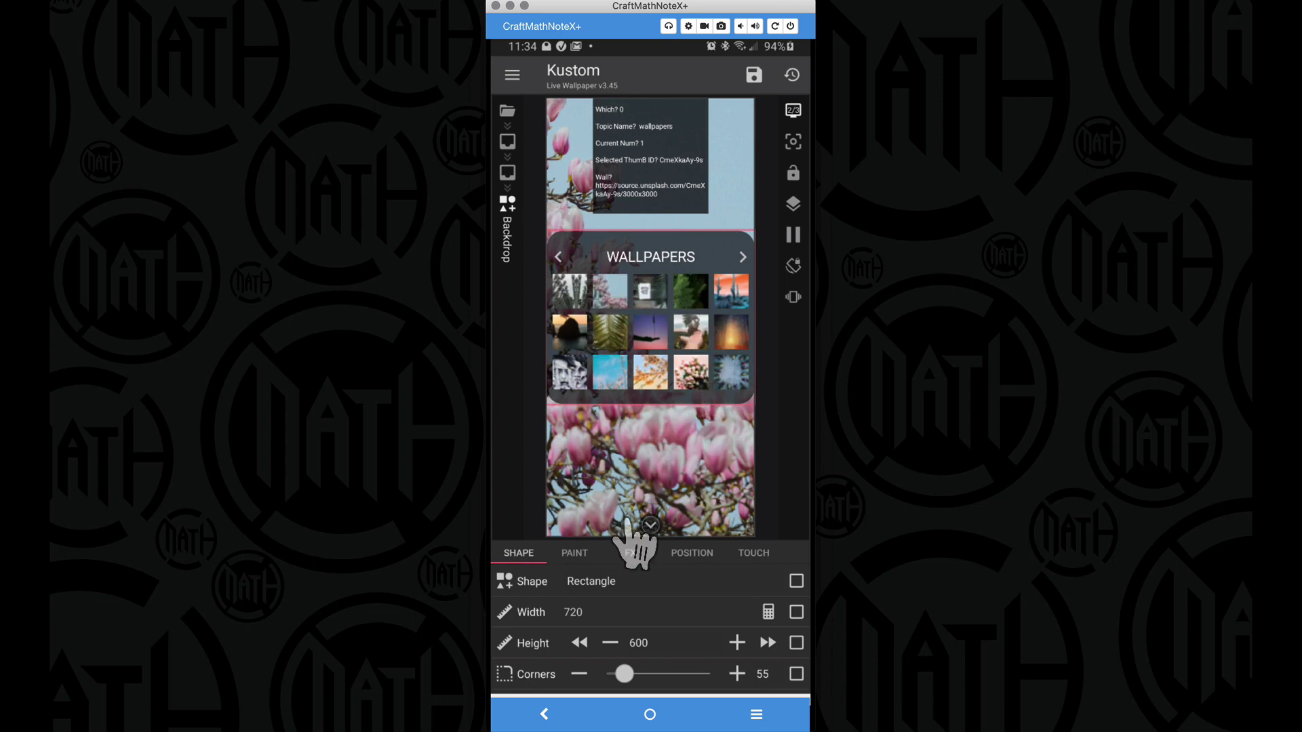
left_click(545, 713)
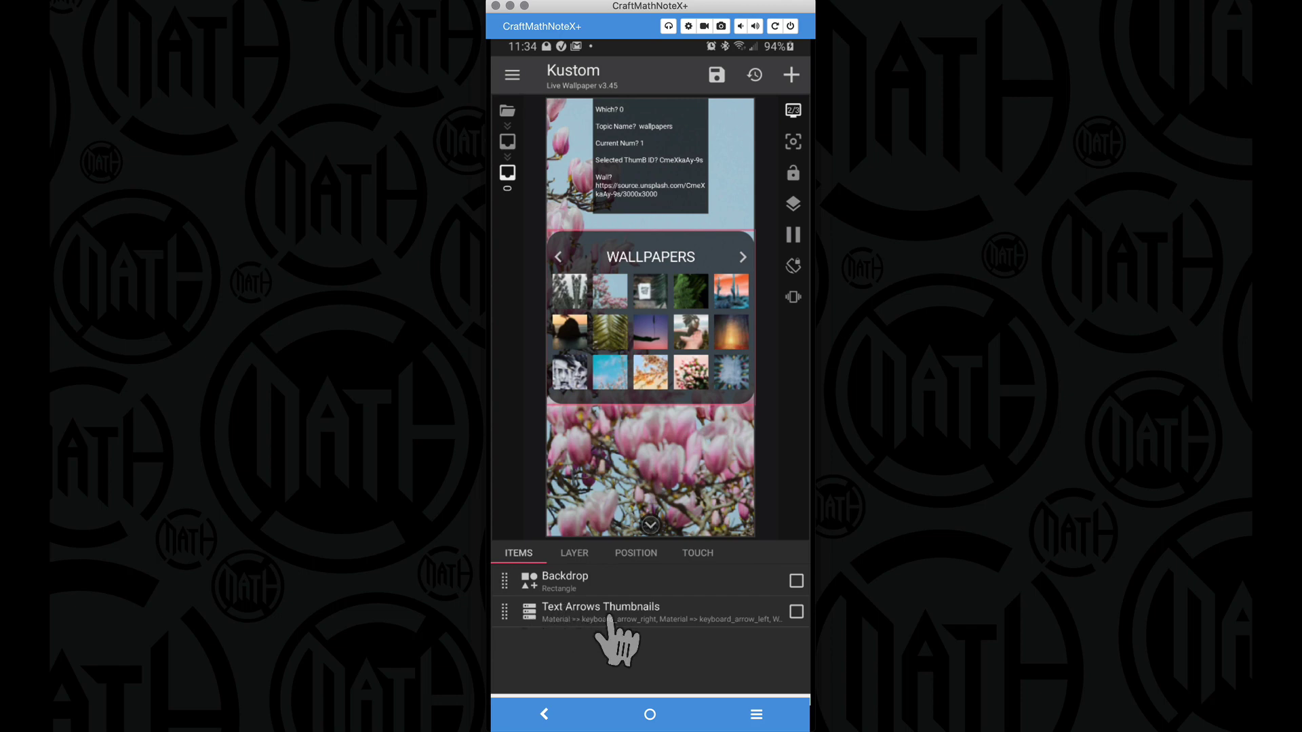
left_click(573, 614)
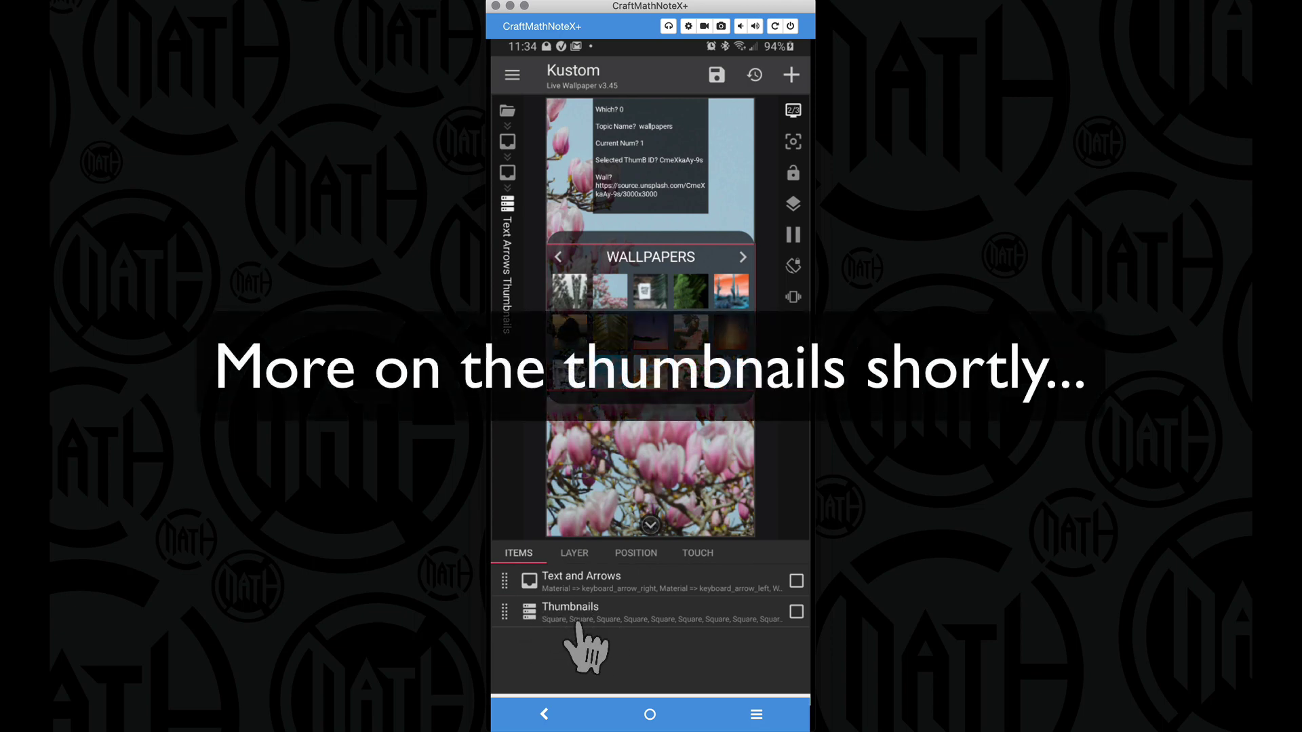
left_click(562, 583)
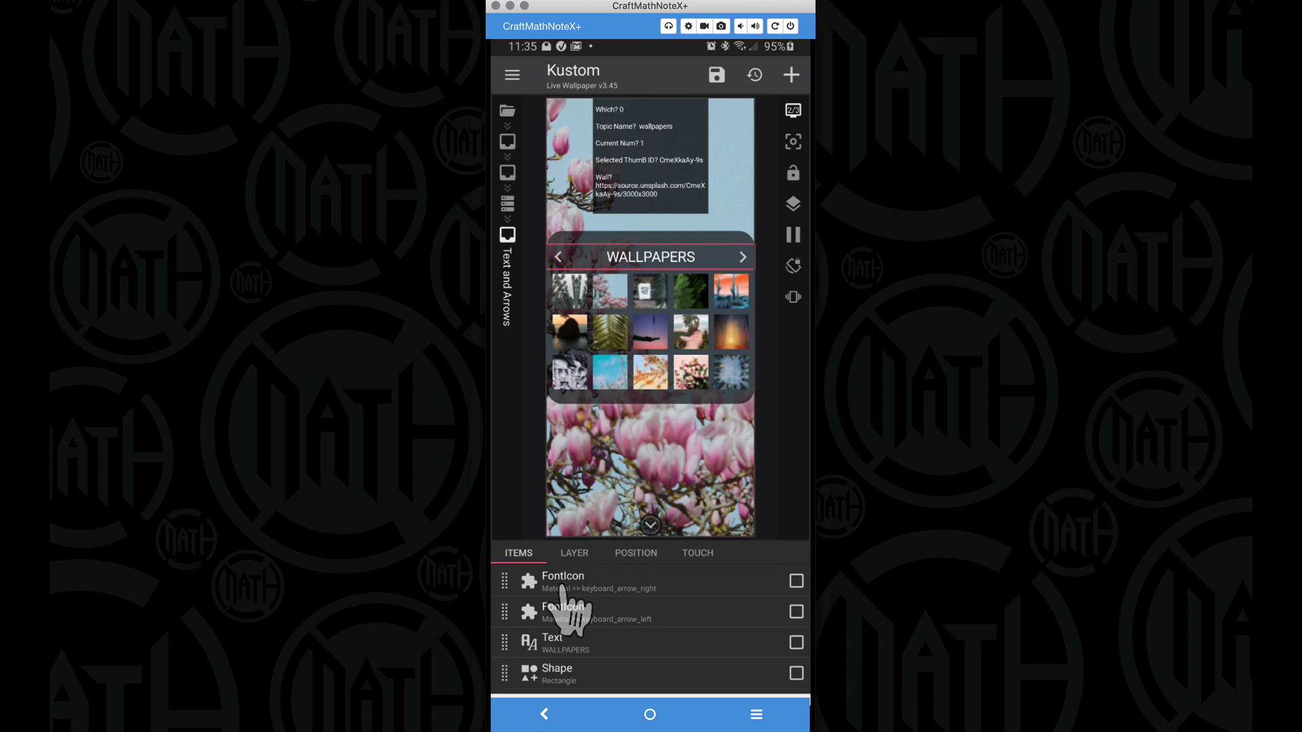
left_click(562, 585)
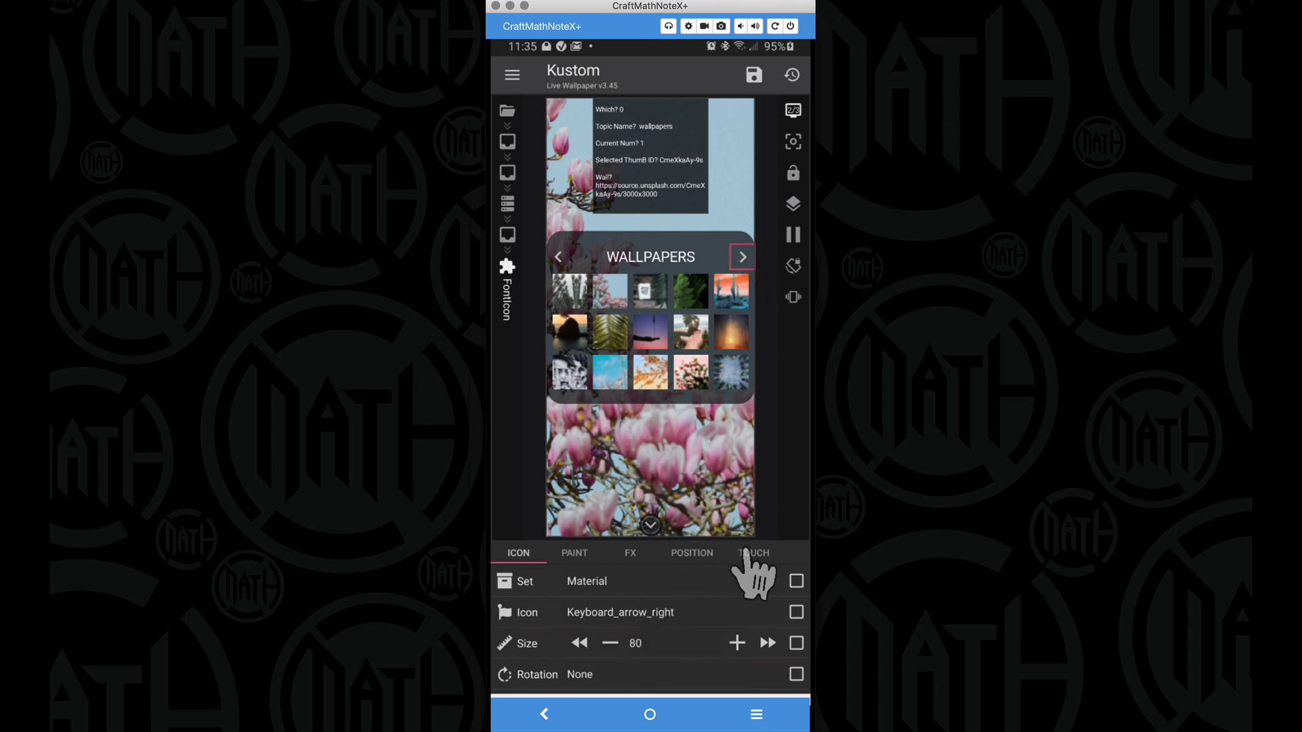
left_click(746, 553)
left_click(651, 582)
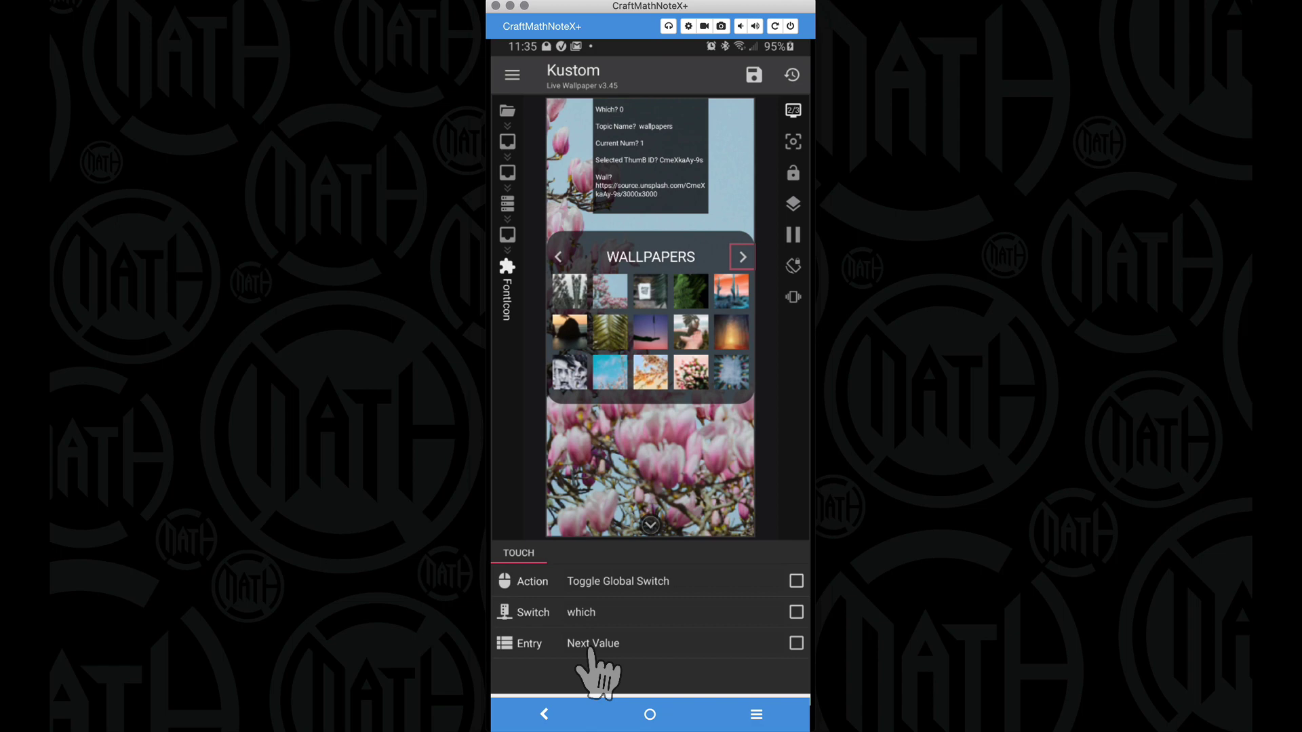
Step: Test the gallery's right arrow by advancing through textures-patterns and experimental back to the wallpapers topic
left_click(741, 258)
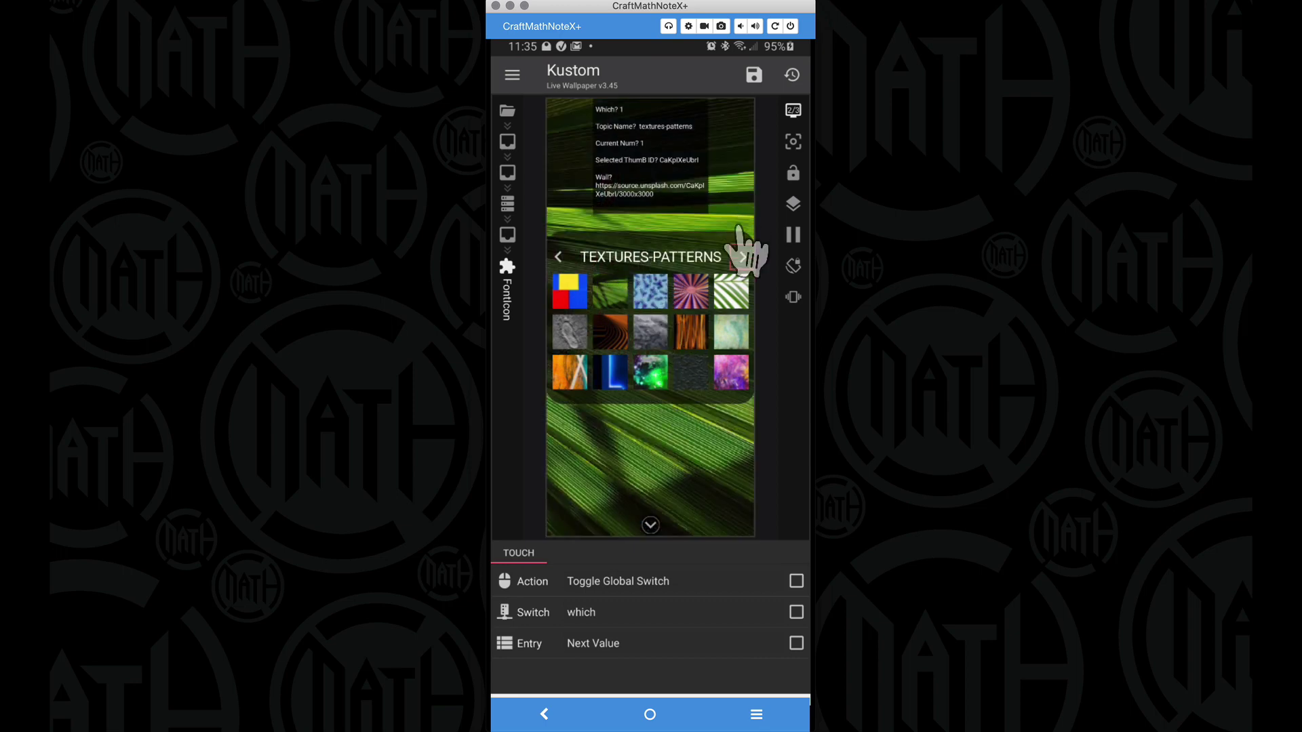
left_click(741, 257)
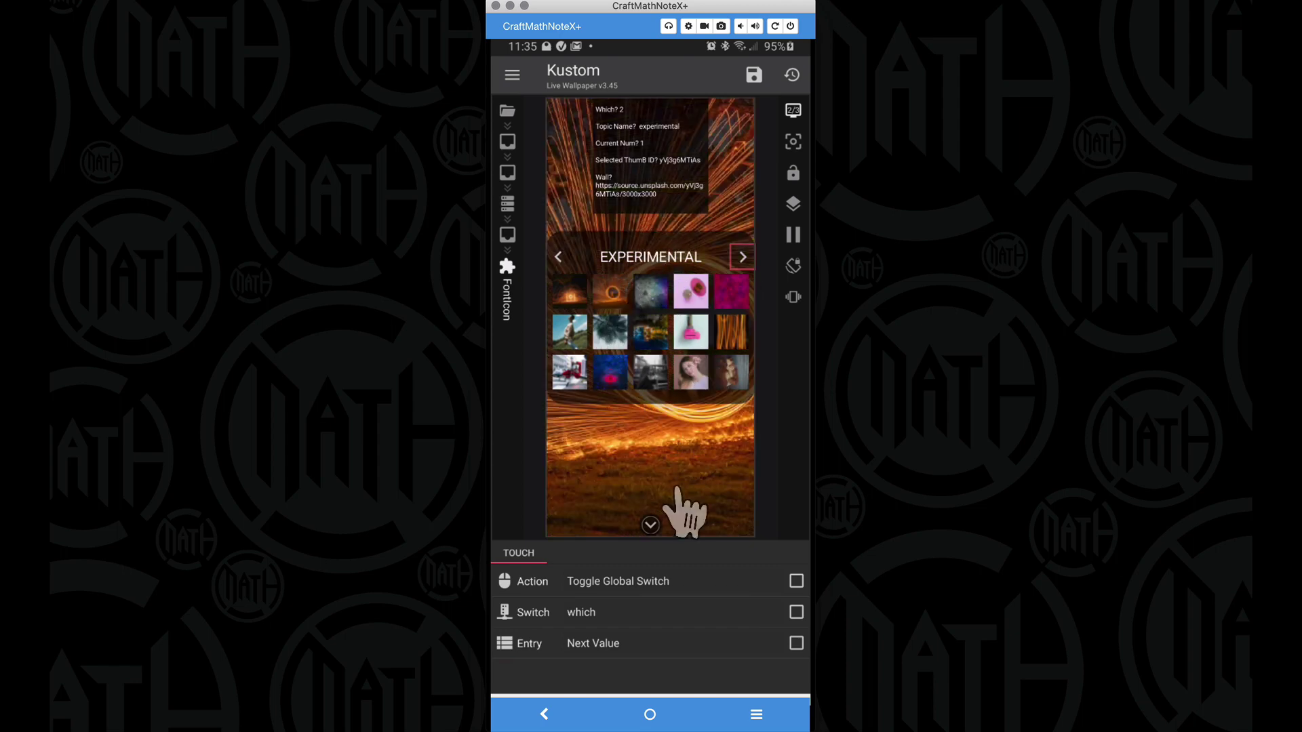
left_click(741, 258)
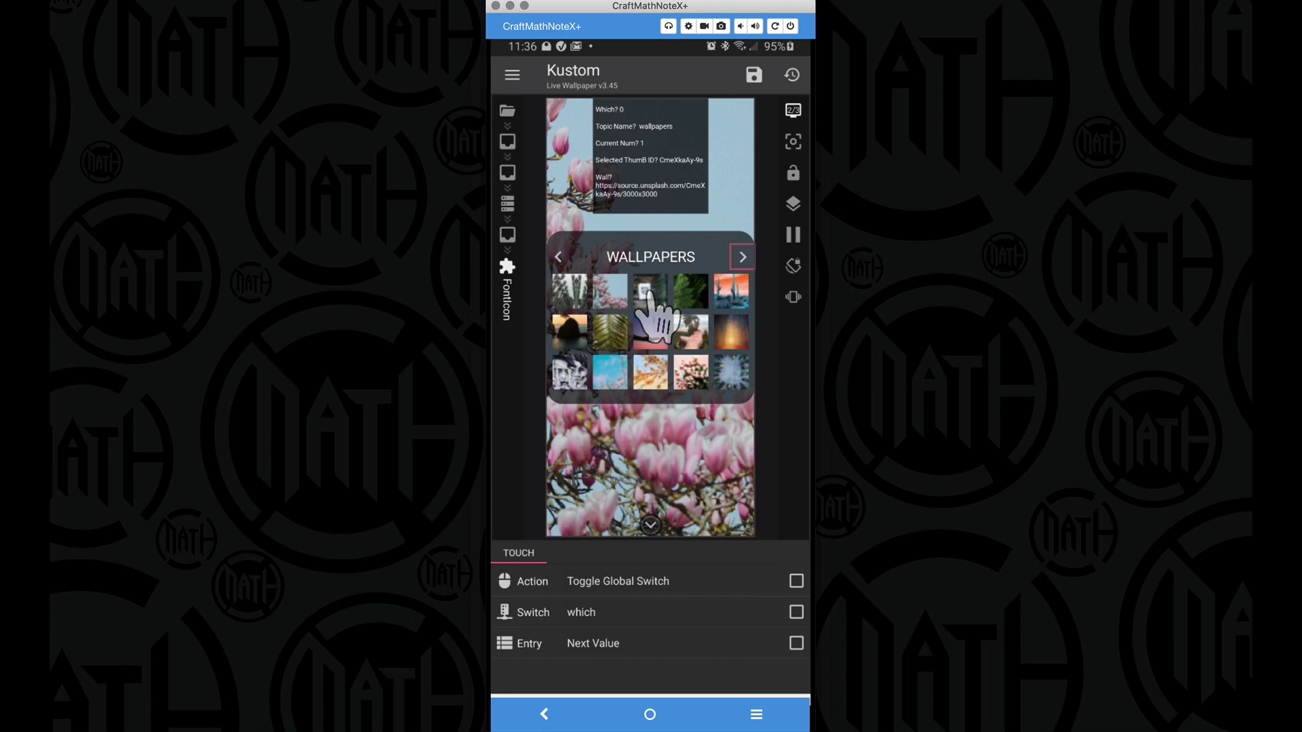
Step: Open the left arrow icon's settings and test the arrow by moving the gallery back to the experimental topic
left_click(544, 714)
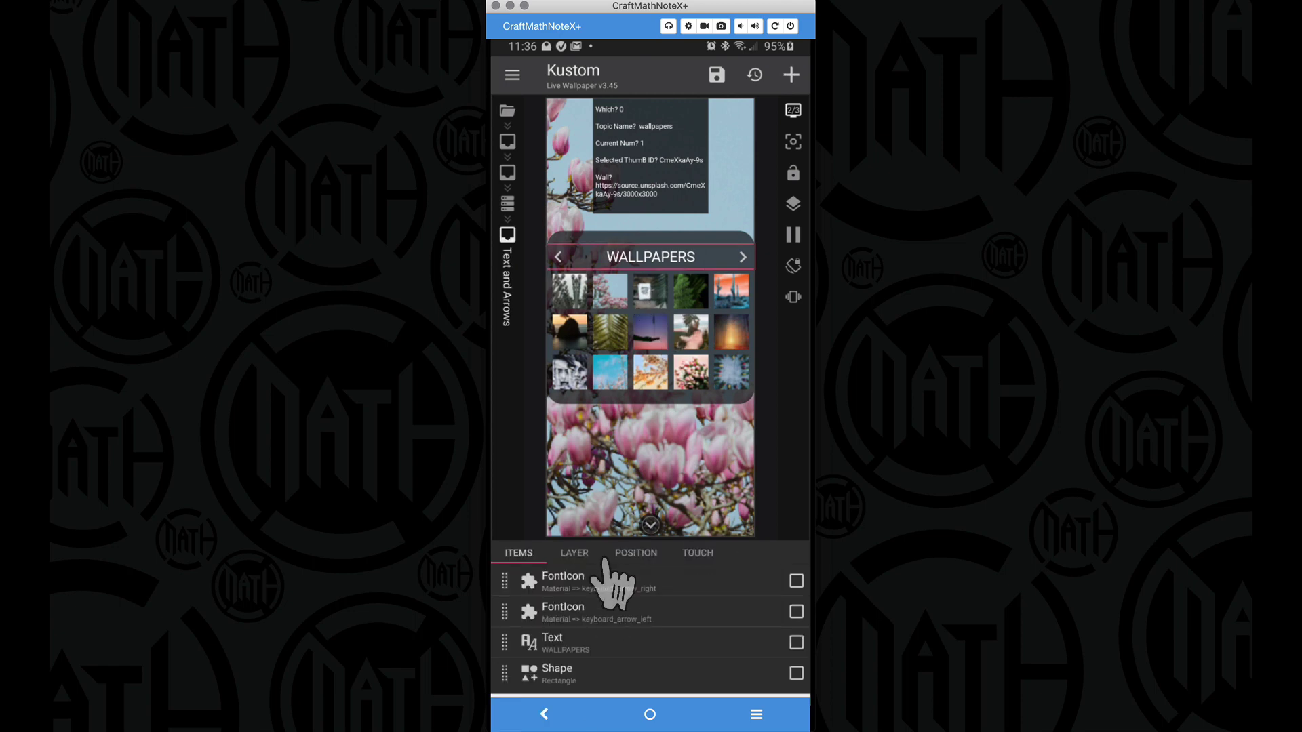
left_click(584, 612)
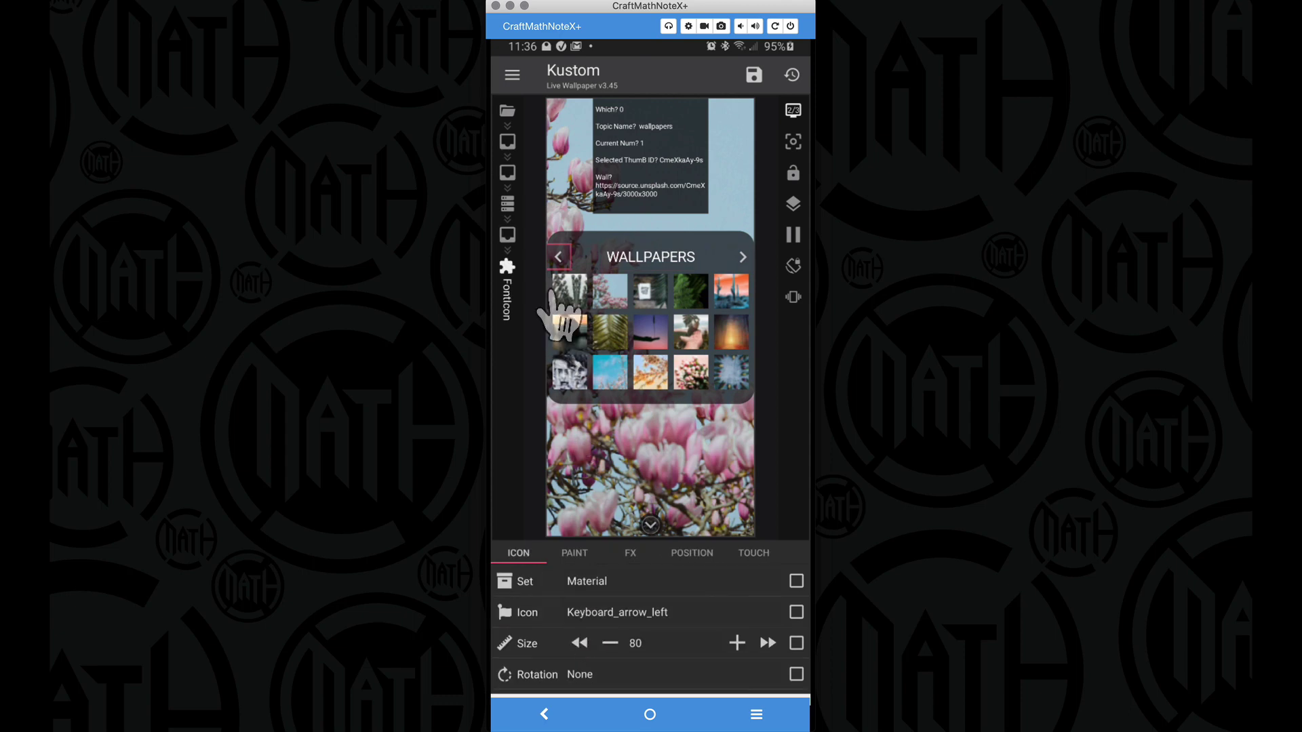
left_click(558, 257)
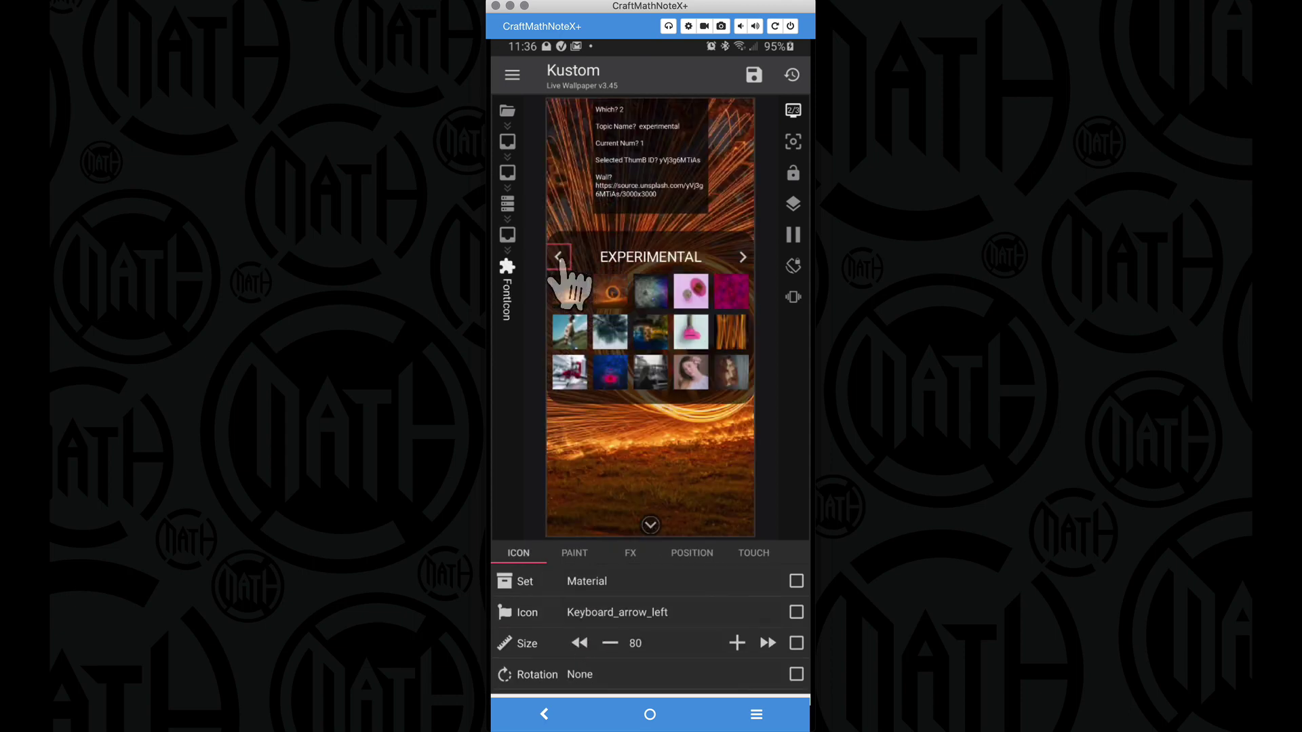
Step: Test the left arrow by stepping the gallery back from experimental to the wallpapers topic, and return to the Text and Arrows items
left_click(558, 258)
left_click(558, 257)
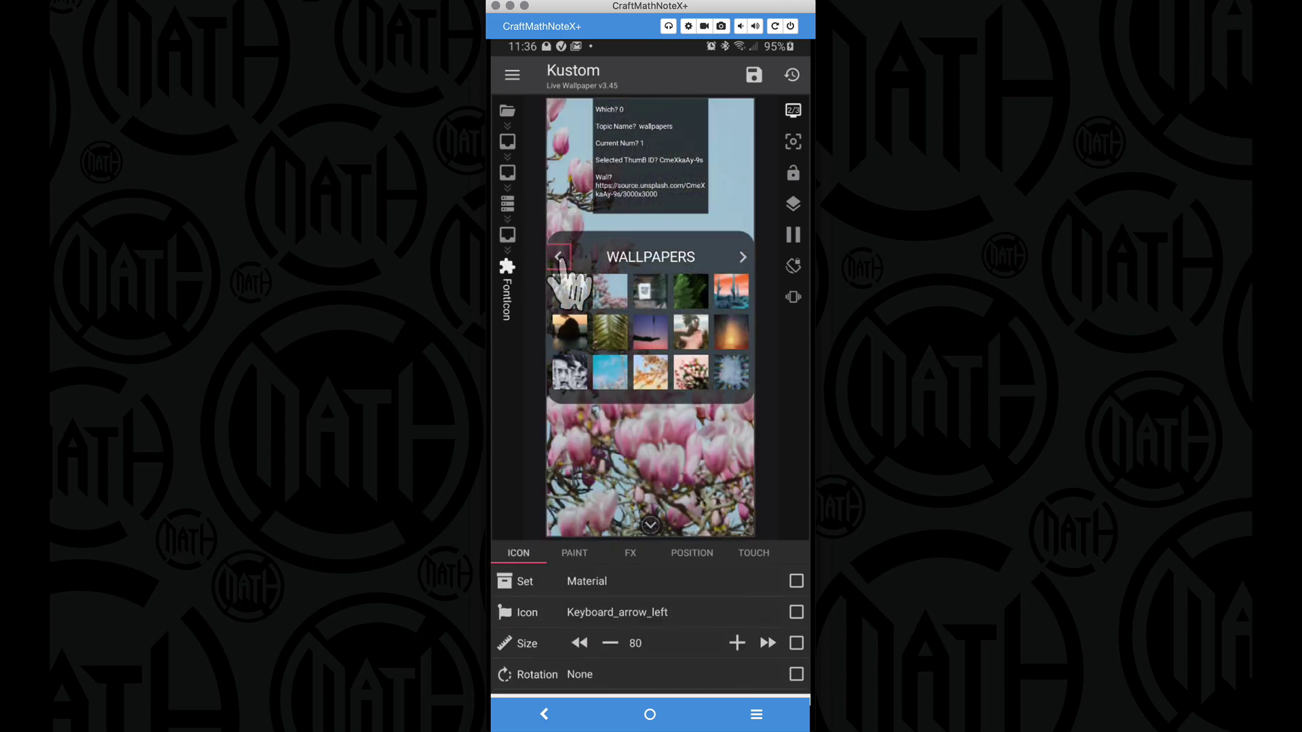
left_click(572, 714)
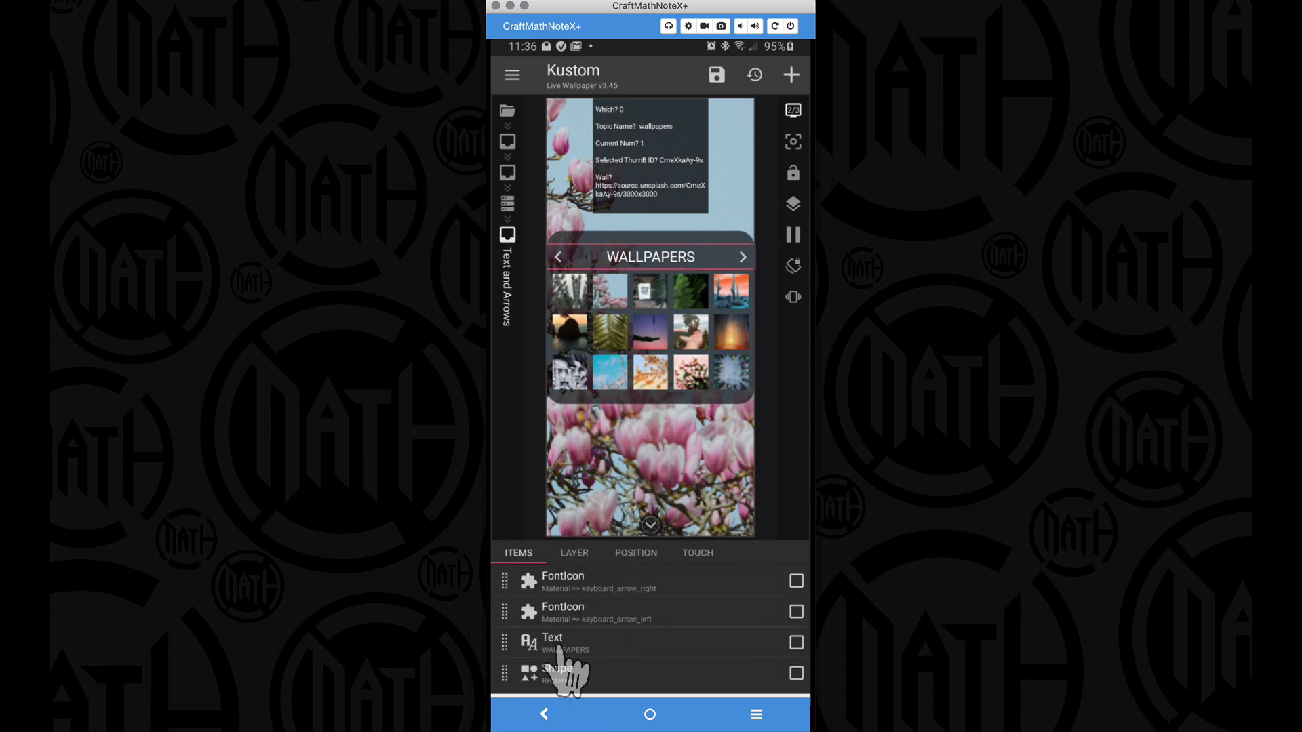
Step: Inspect the title text's formula and the rectangle shape's dimensions within group 0's Text and Arrows
left_click(561, 645)
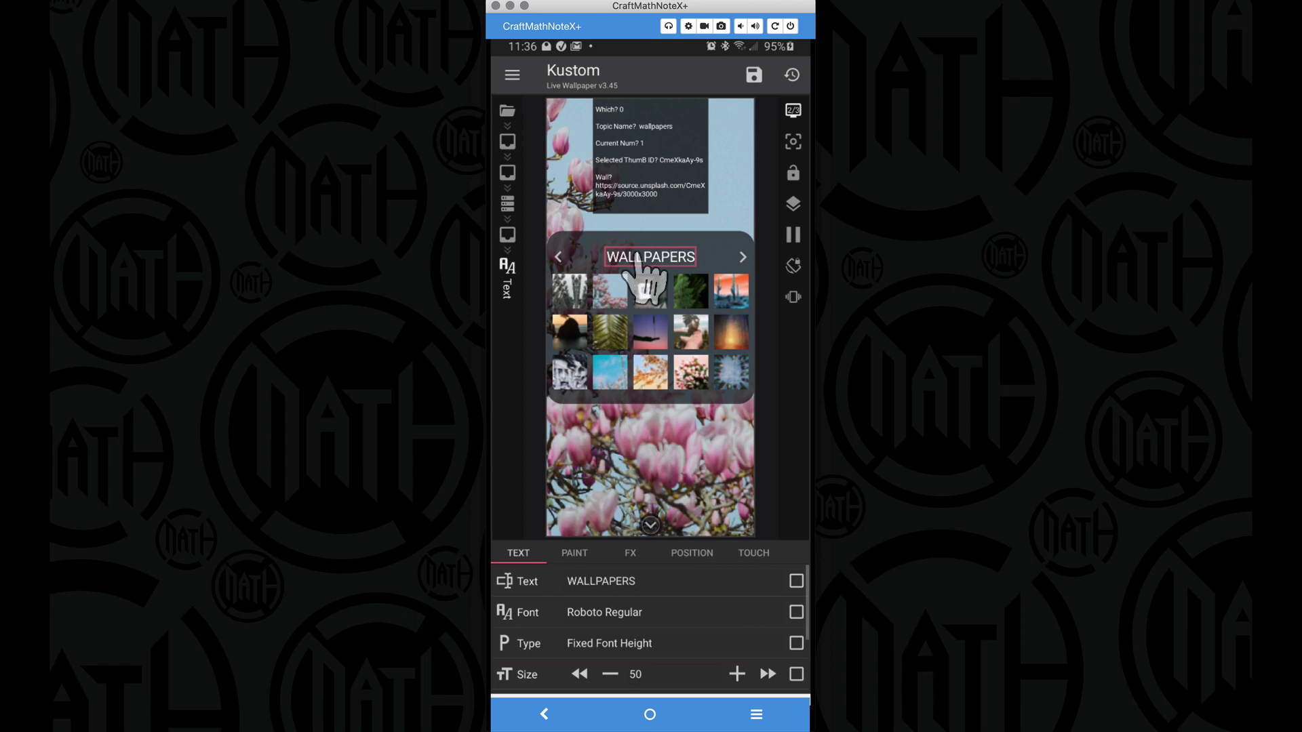
left_click(627, 584)
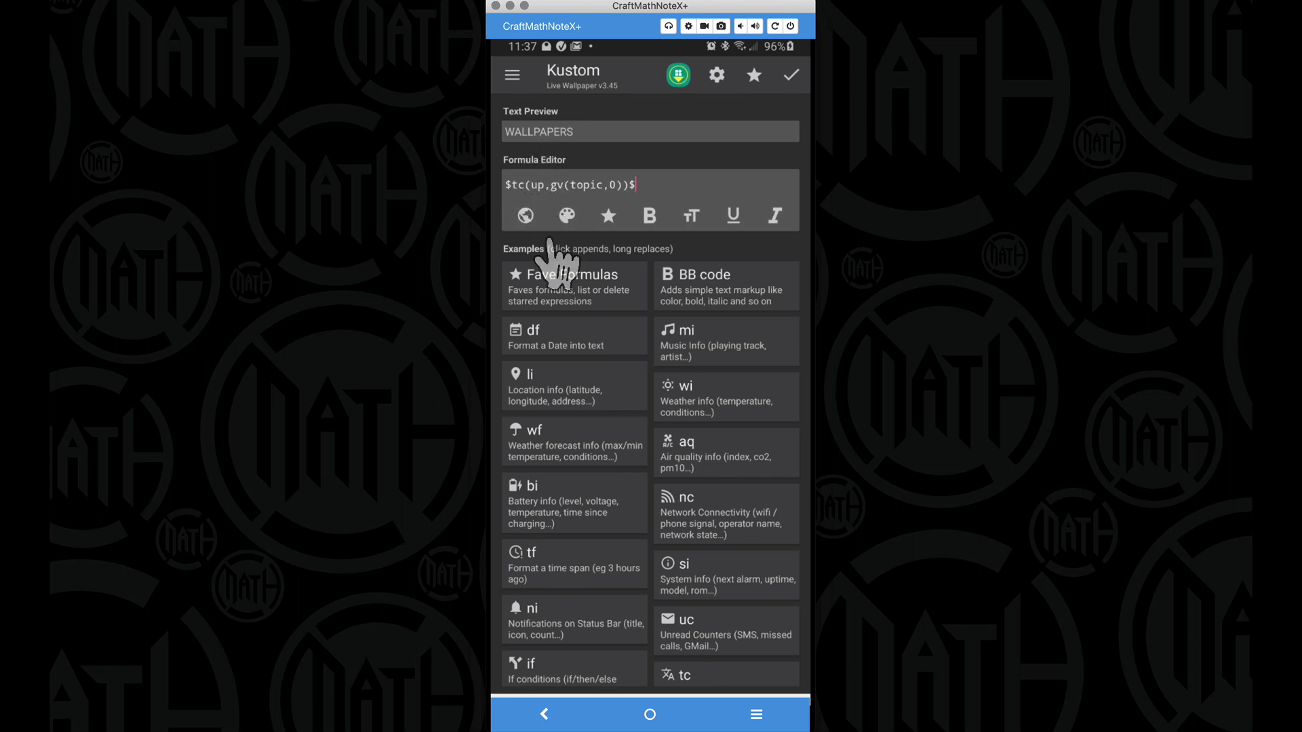
left_click(545, 713)
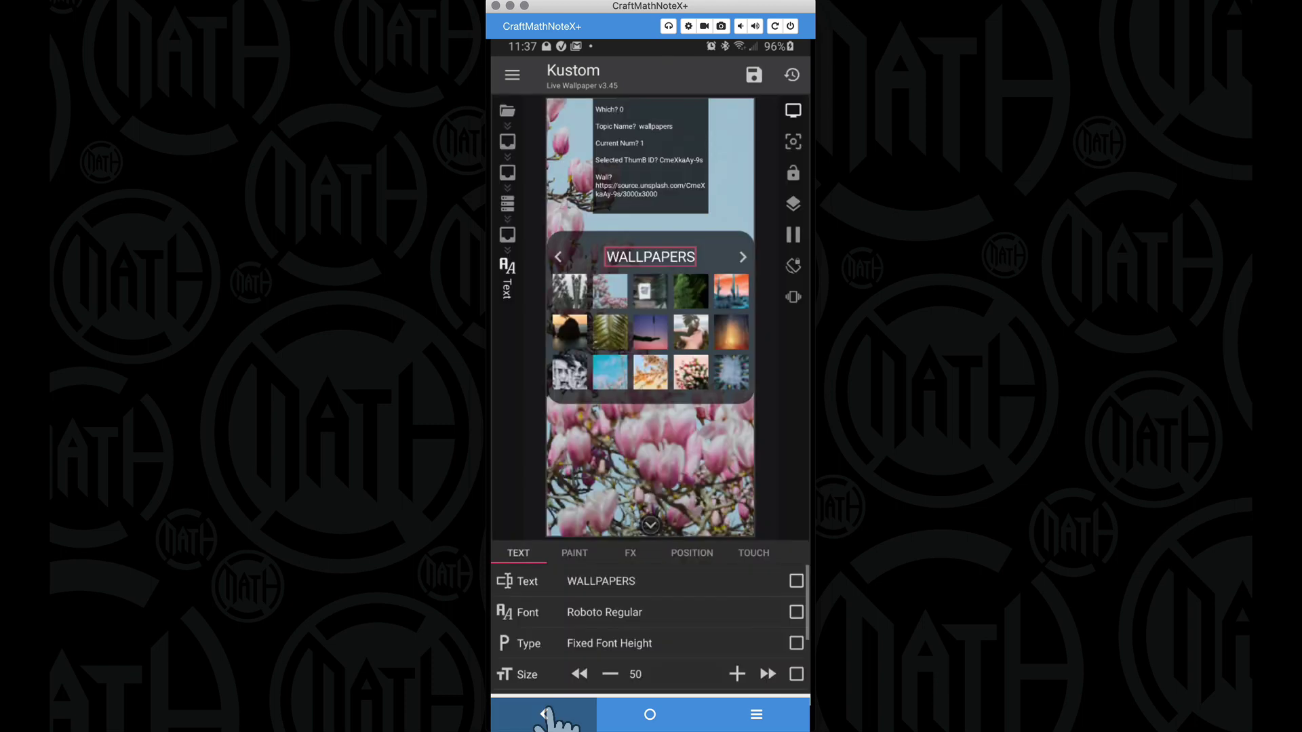
left_click(545, 714)
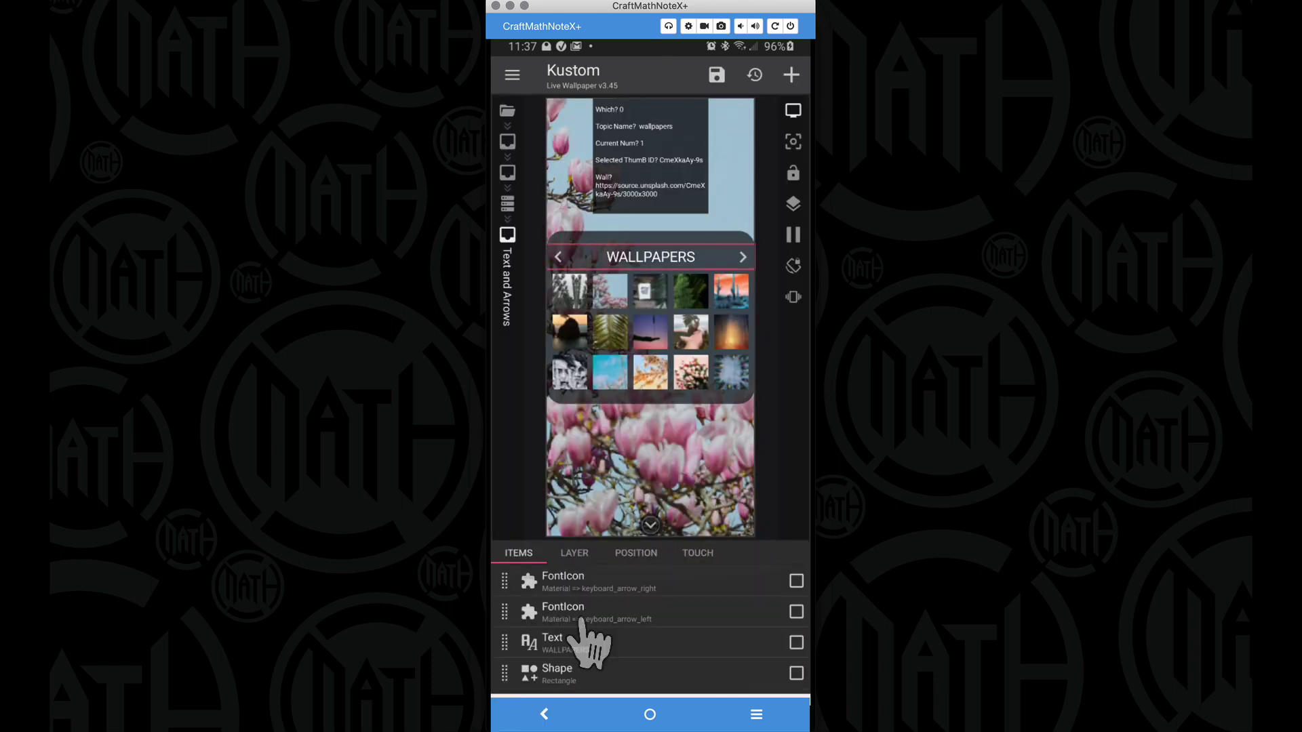
left_click(556, 671)
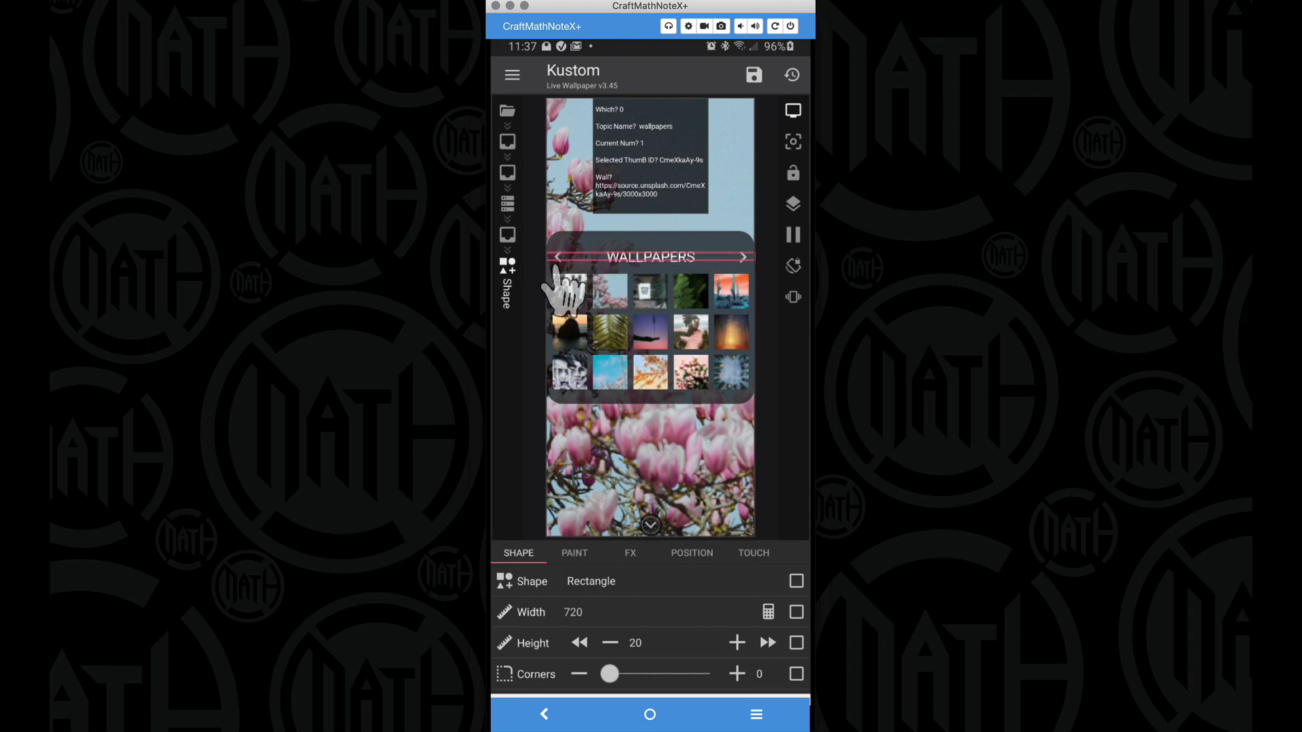
left_click(552, 717)
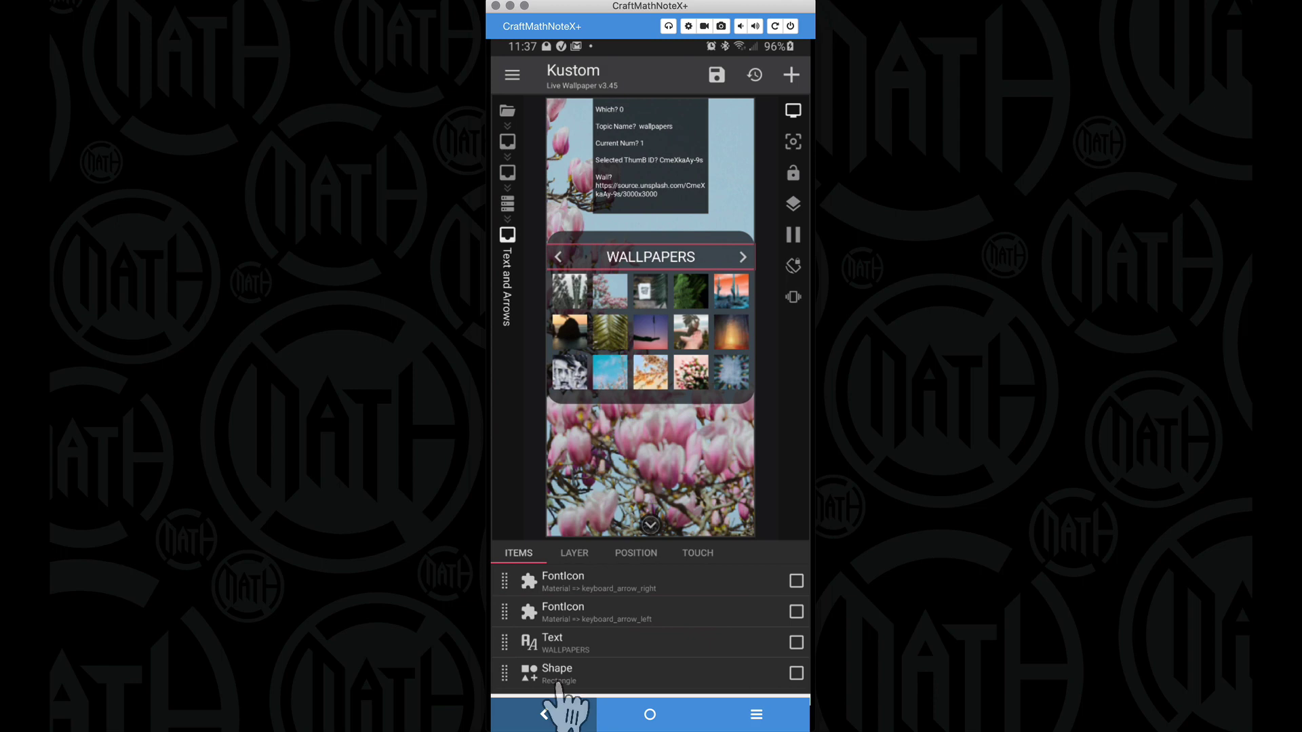
Step: Check the position settings of the right arrow icon, the left arrow icon and the title text in Text and Arrows
left_click(609, 581)
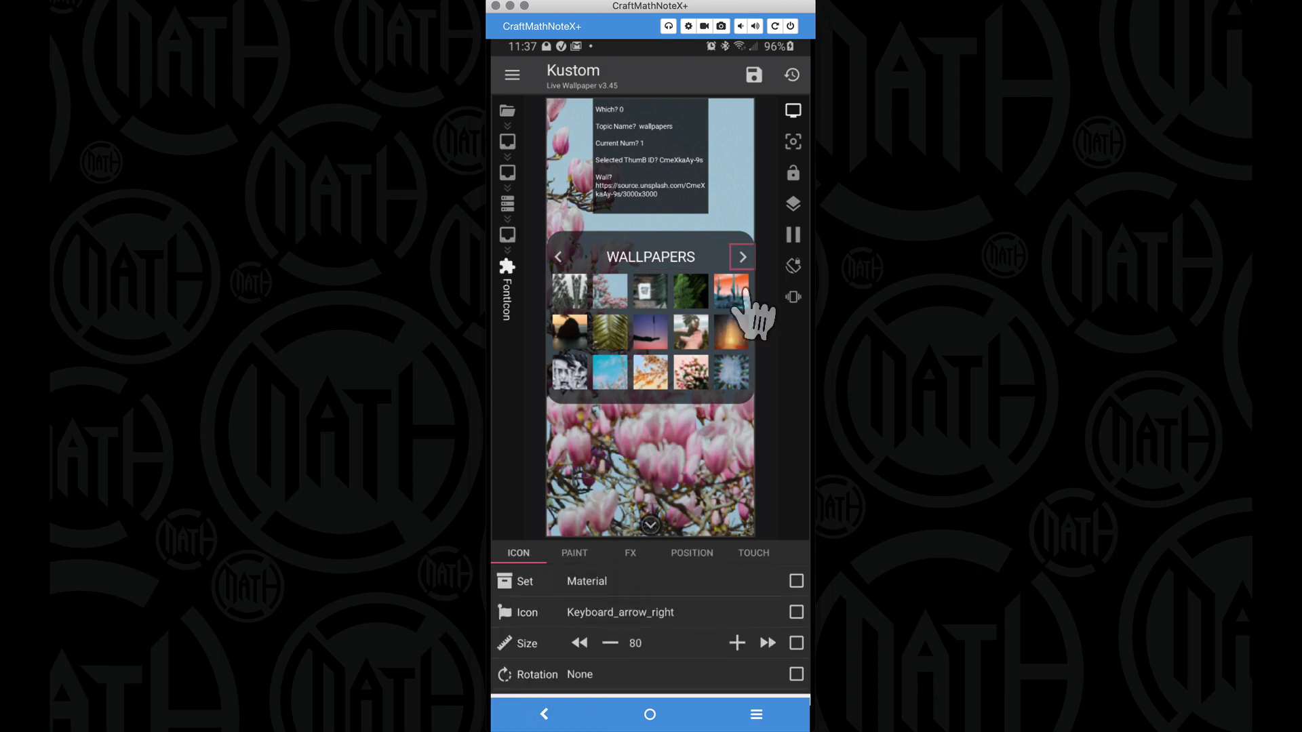
left_click(677, 555)
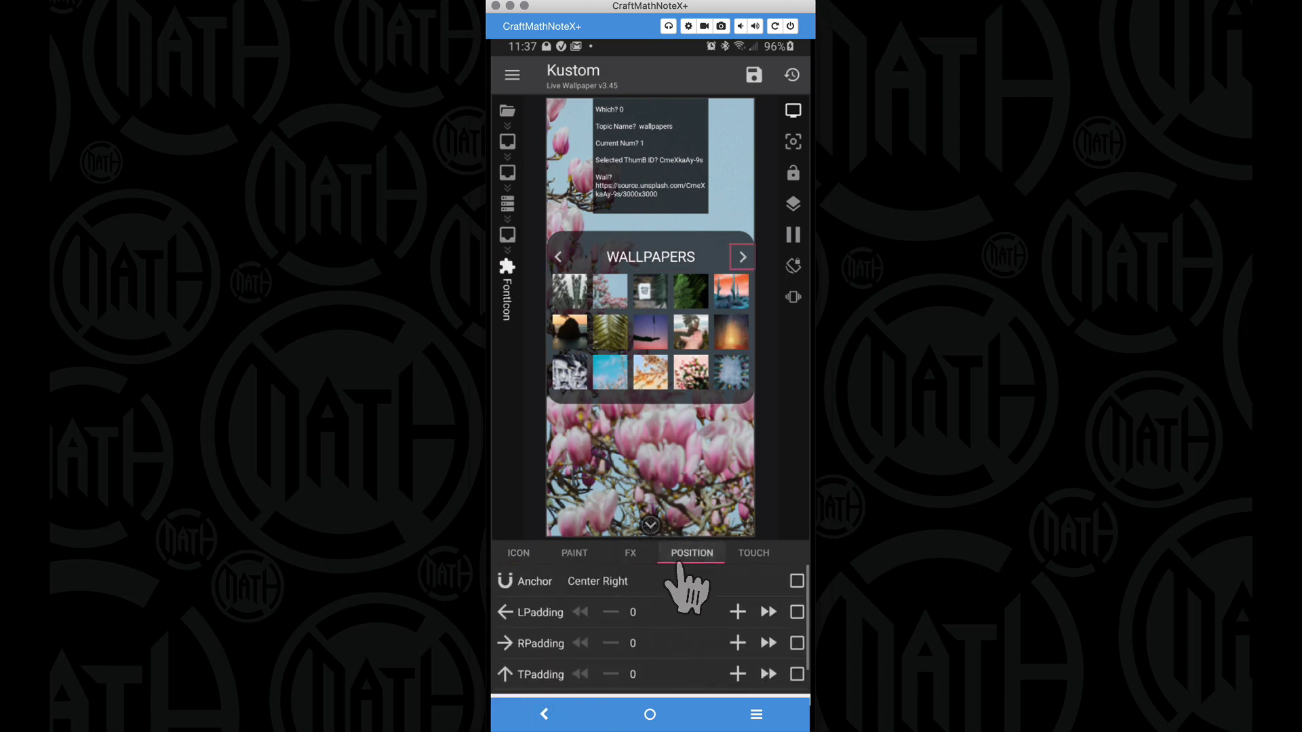
left_click(573, 705)
left_click(587, 614)
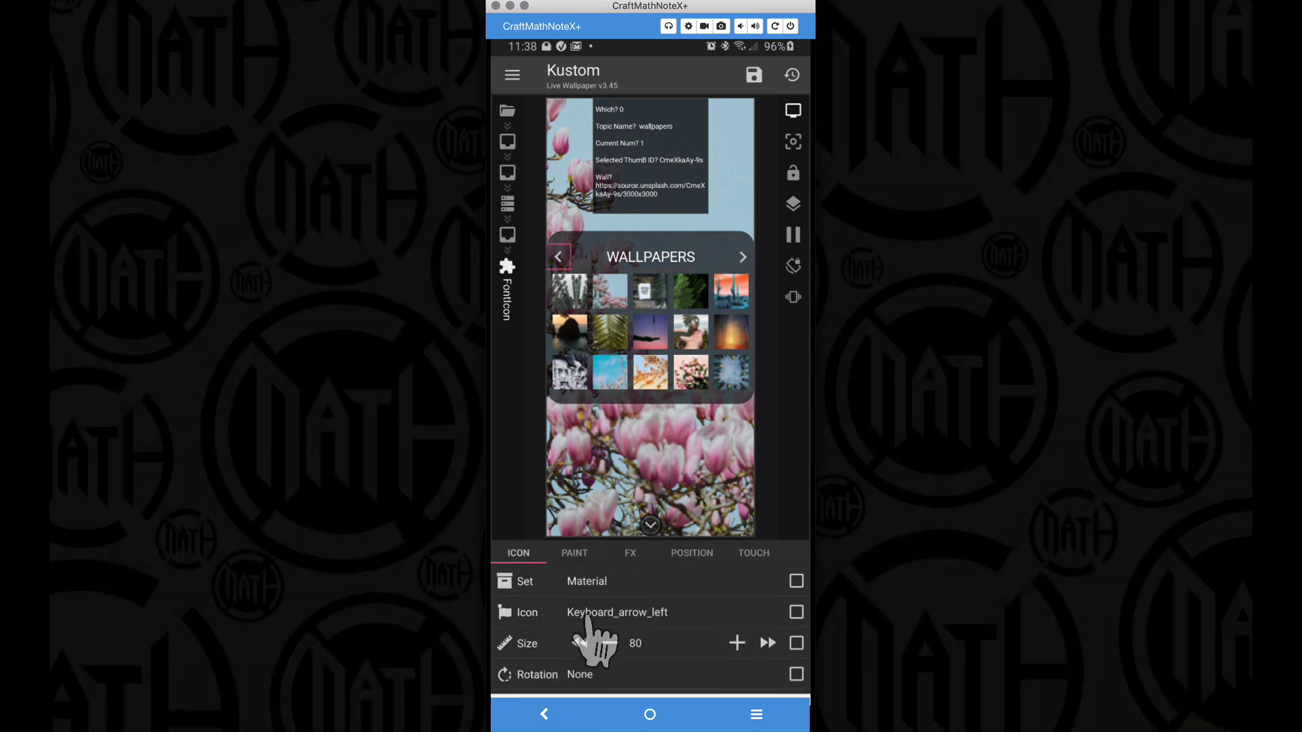
left_click(690, 556)
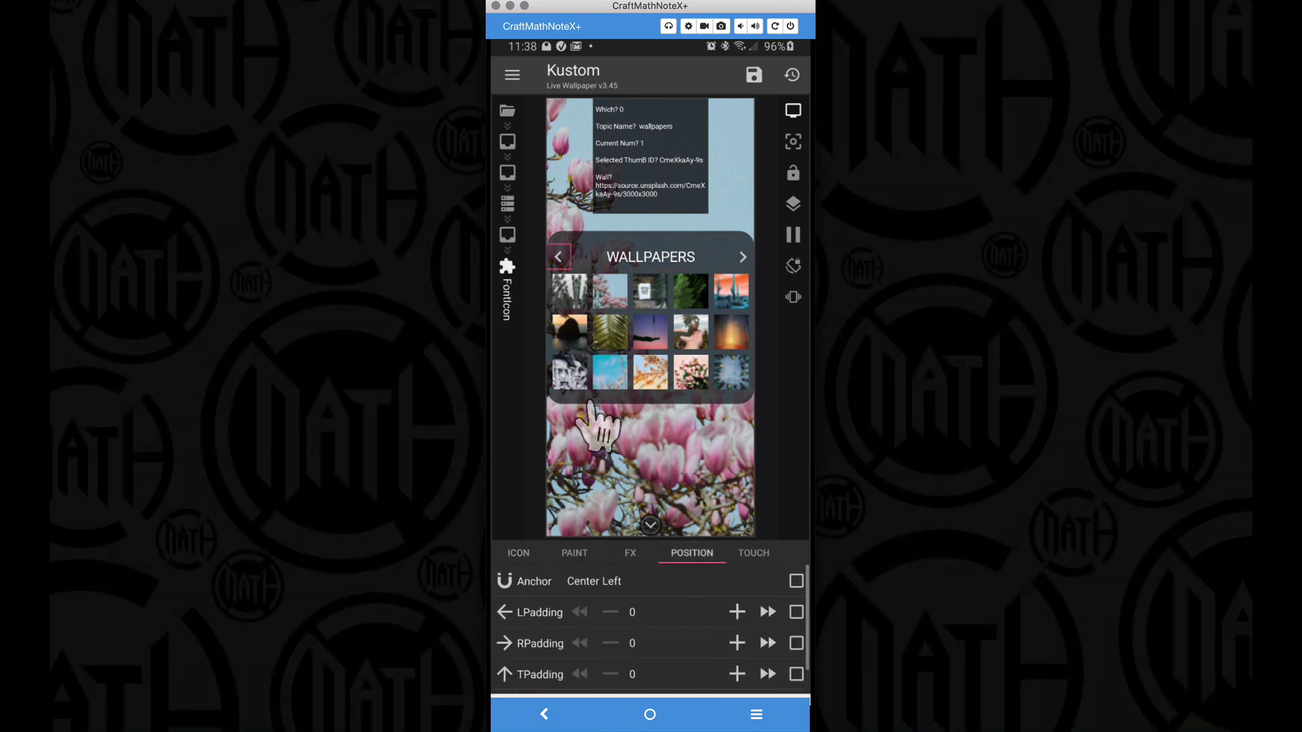
left_click(548, 724)
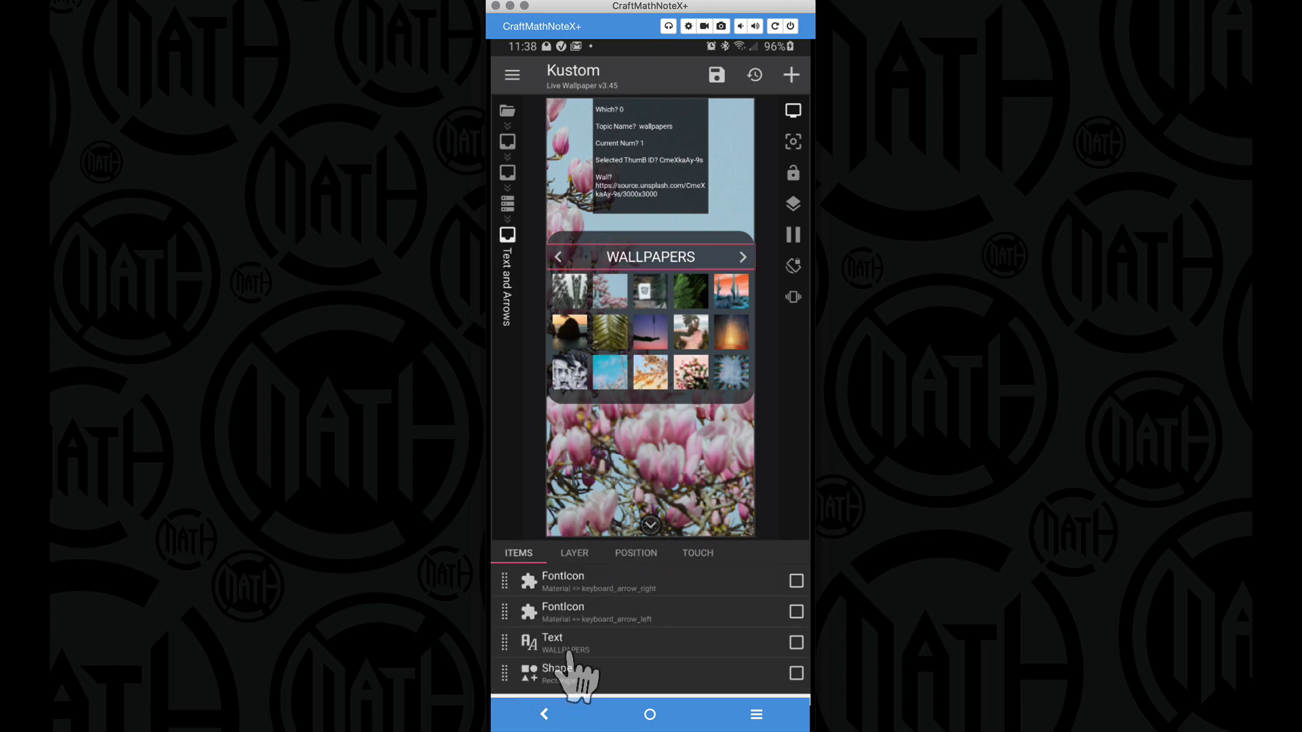
left_click(568, 650)
left_click(681, 555)
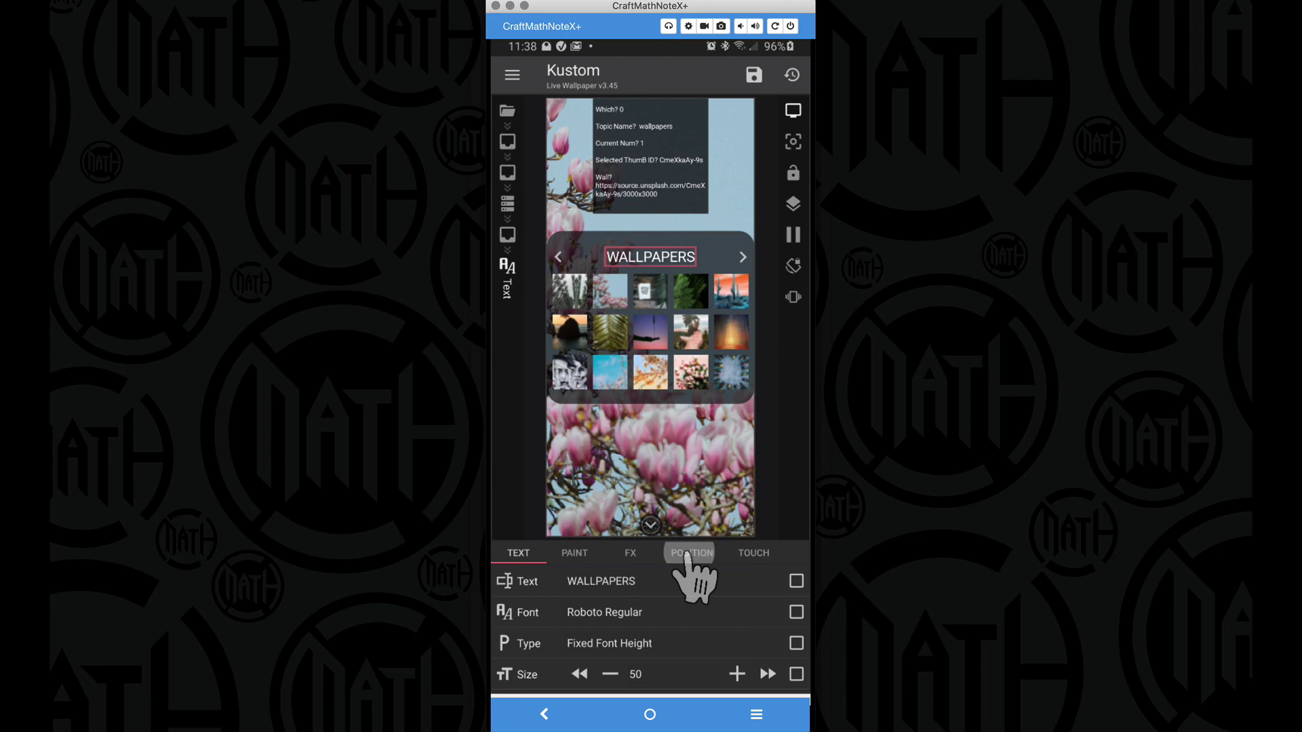
left_click(551, 717)
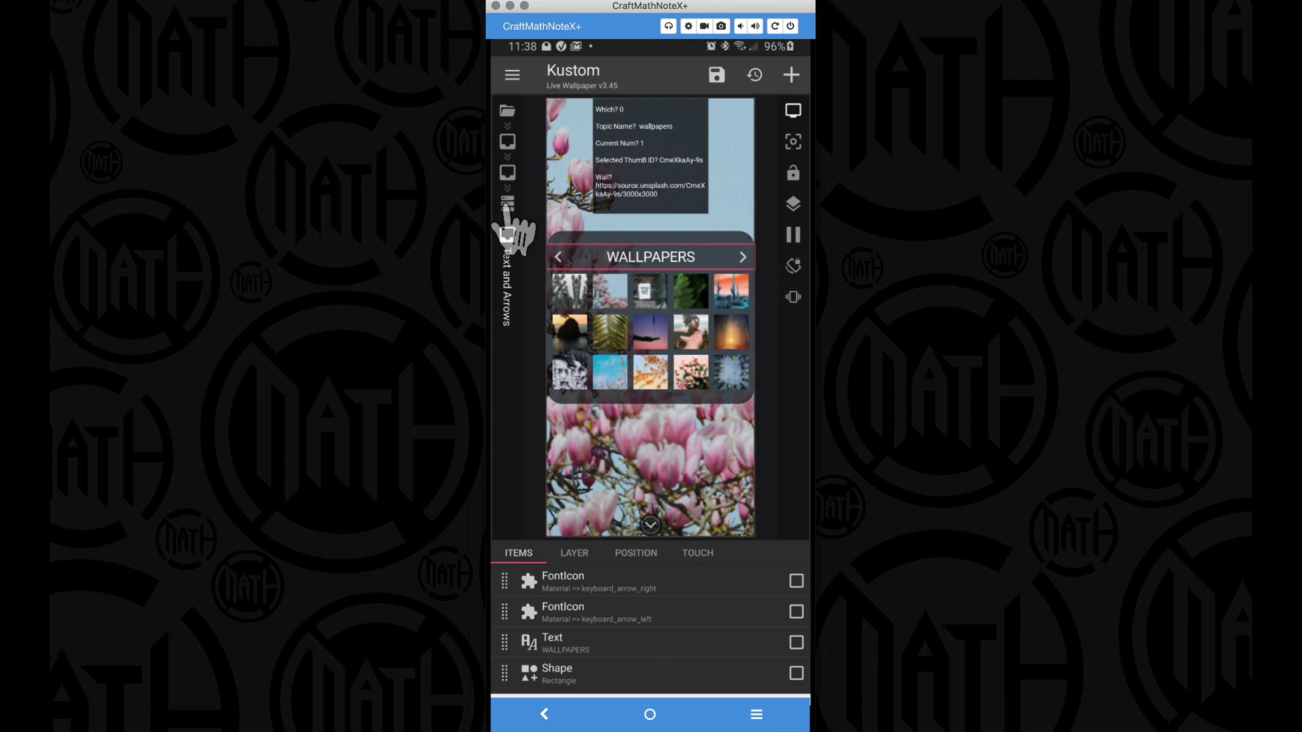
Step: Examine the formula controlling the layer visibility of group 0 in UnSplash Gallery
left_click(507, 174)
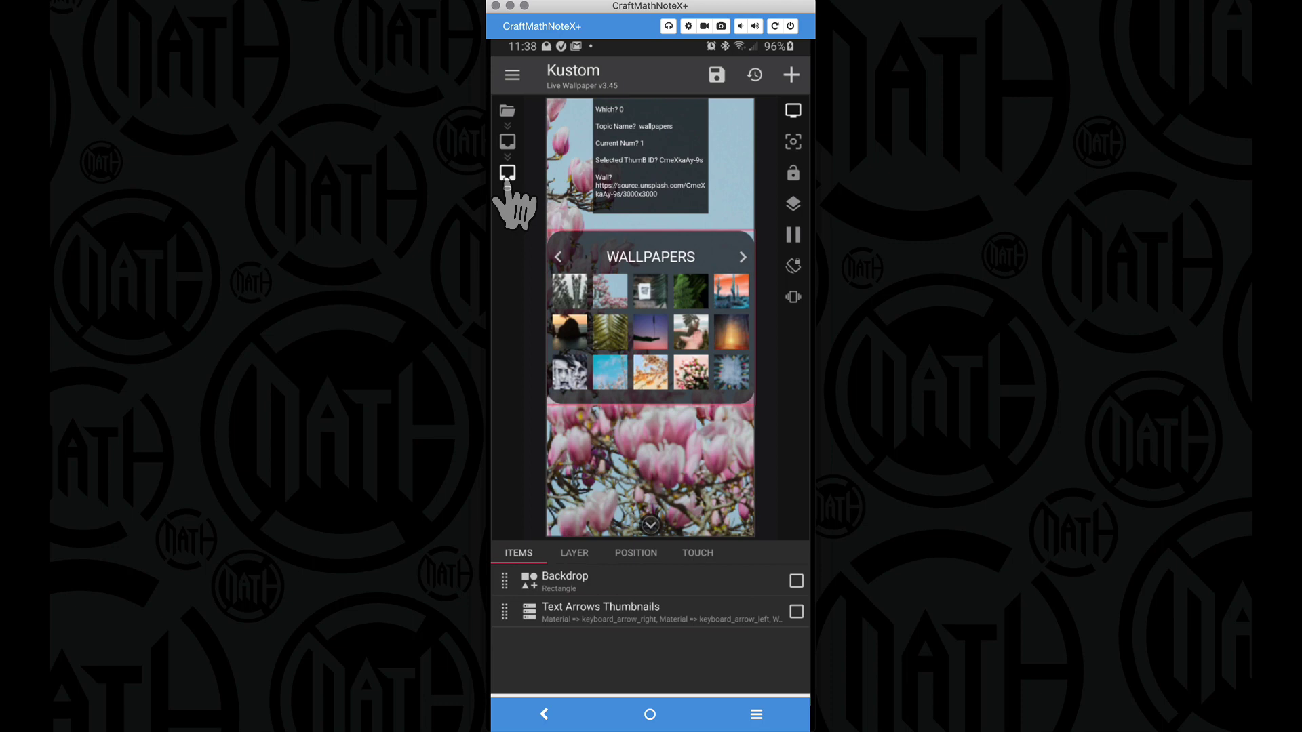
left_click(508, 141)
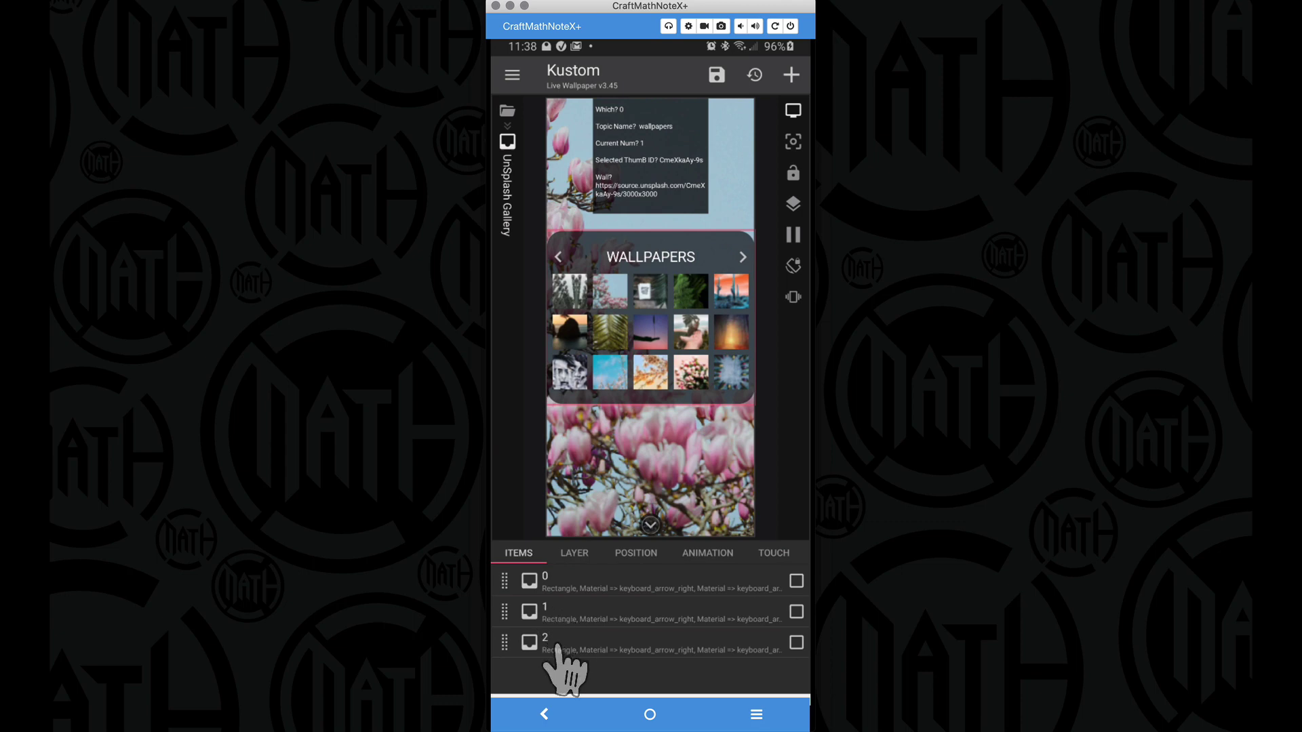
left_click(550, 589)
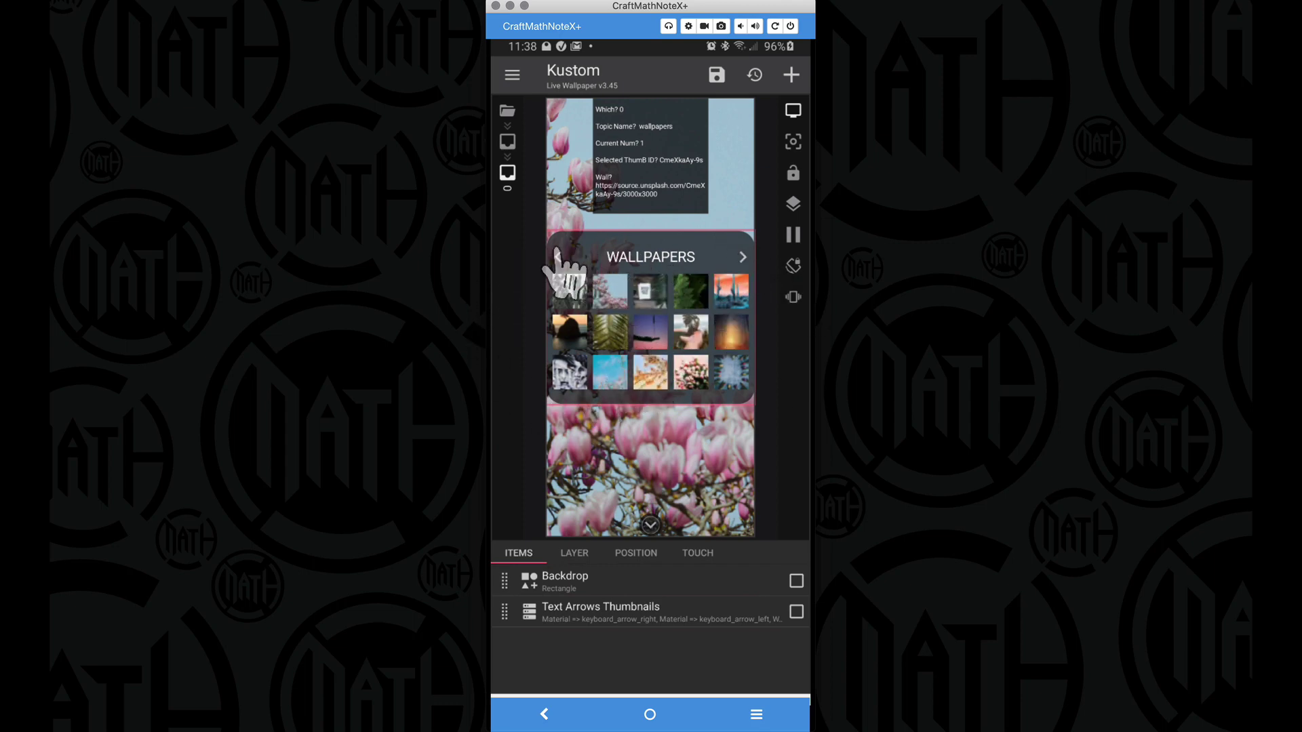
left_click(574, 555)
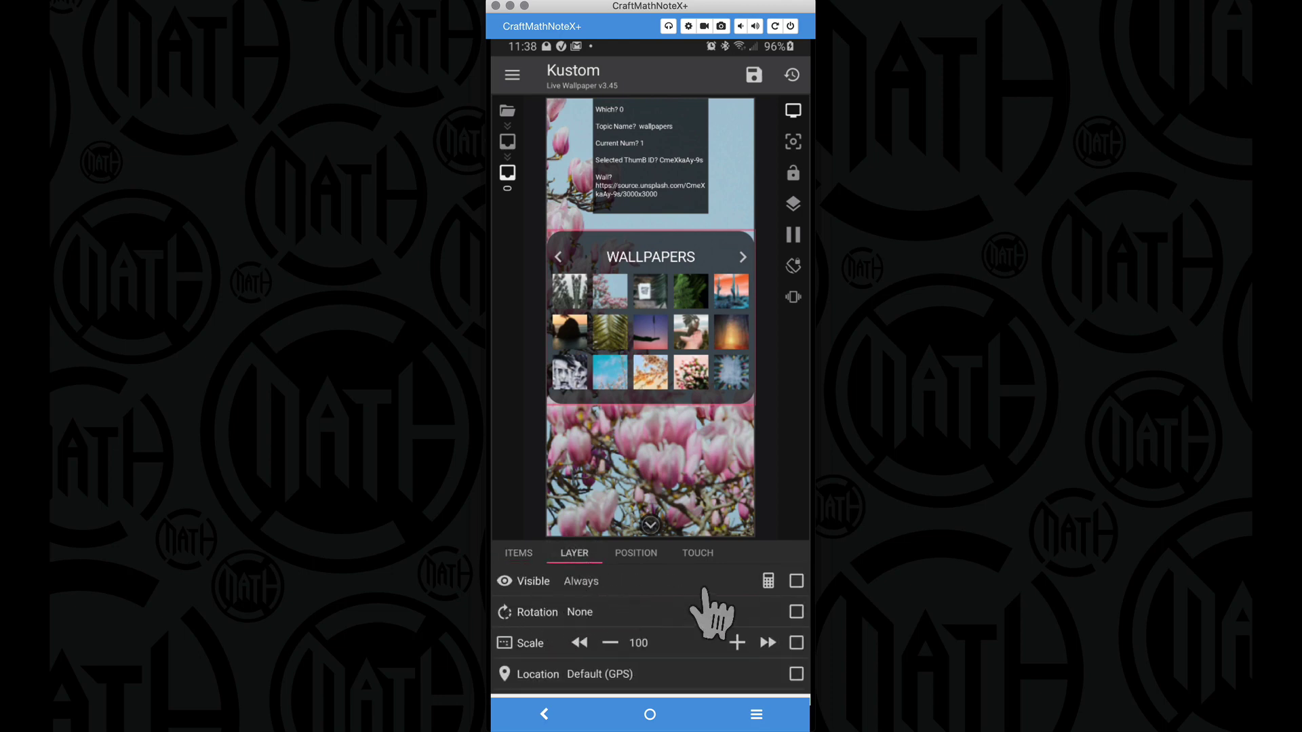
left_click(768, 583)
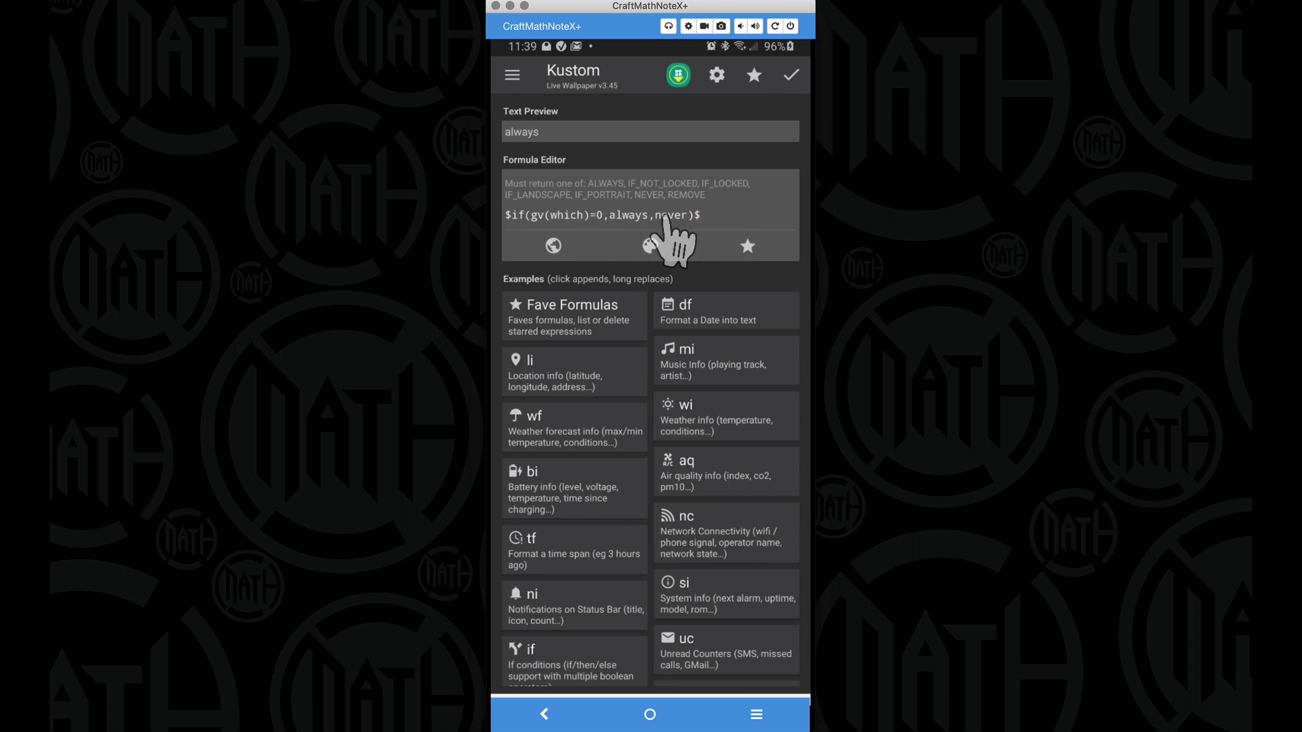
left_click(792, 75)
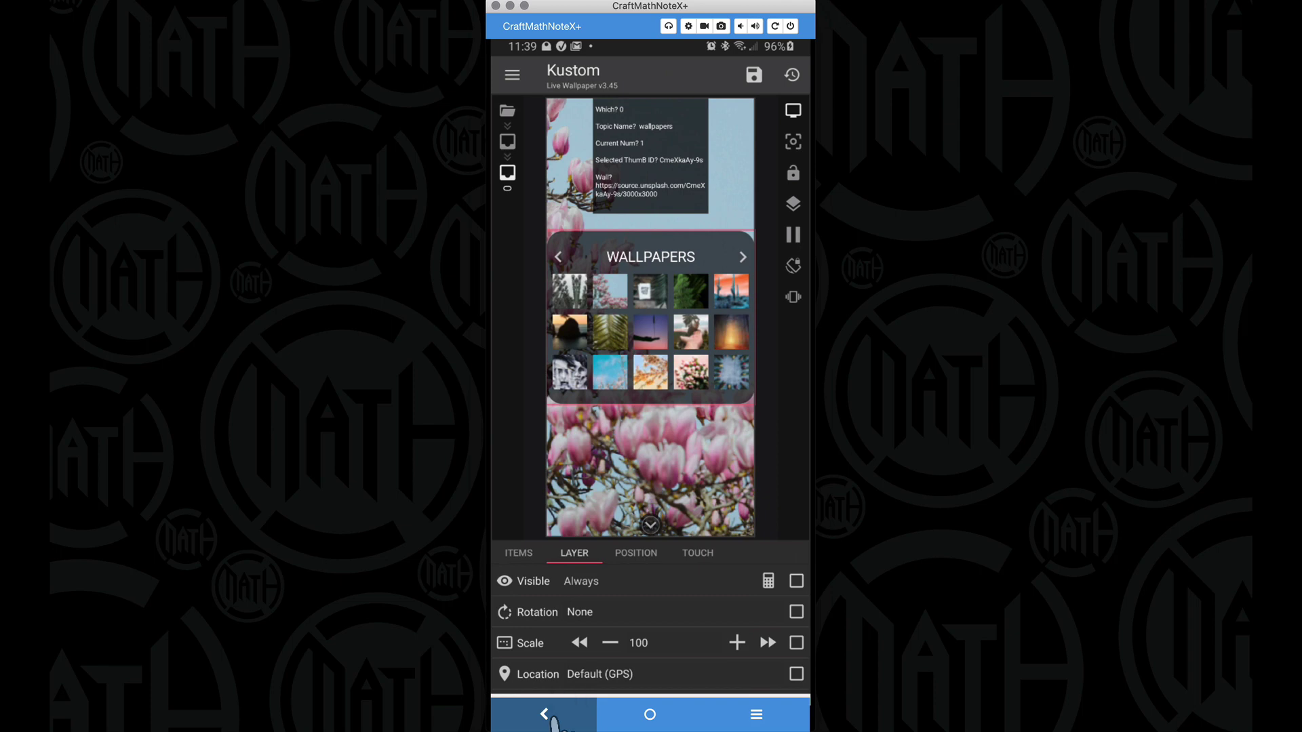
left_click(552, 719)
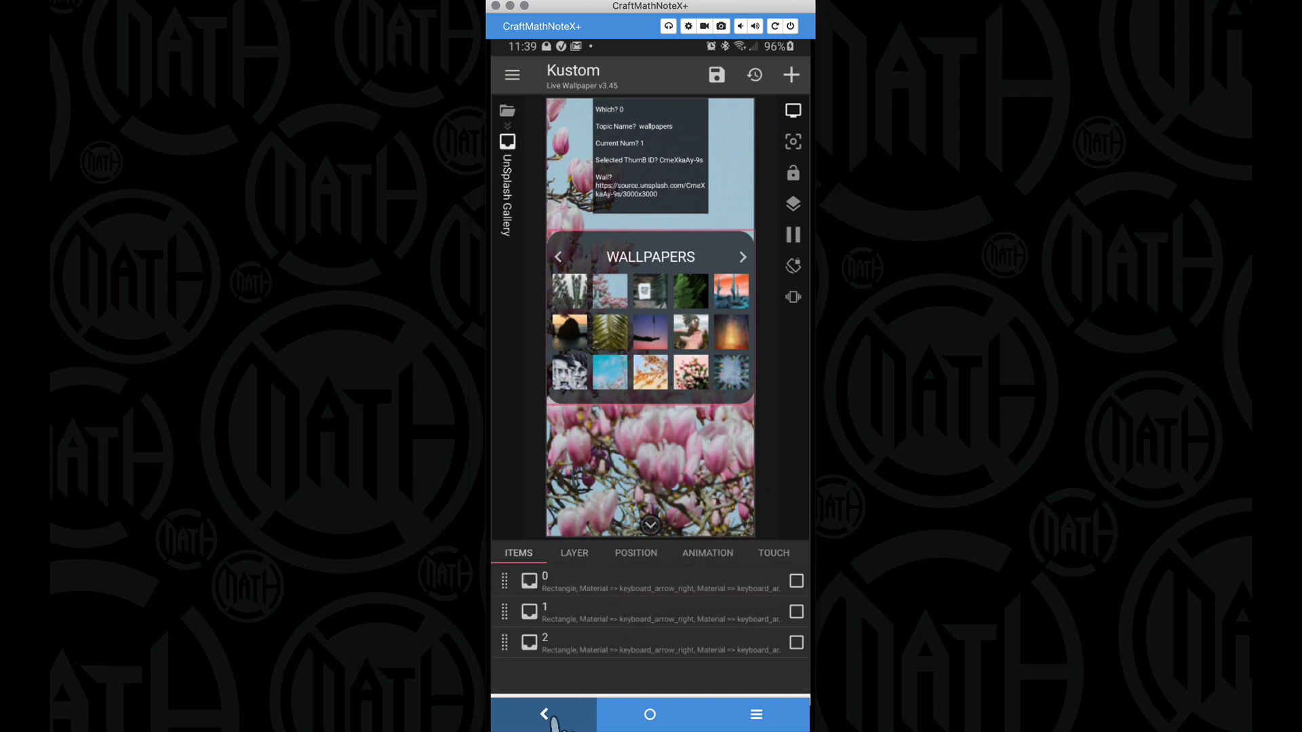
Step: Open group 1's title text, advance the gallery to textures-patterns, and inspect the title's formula
left_click(562, 613)
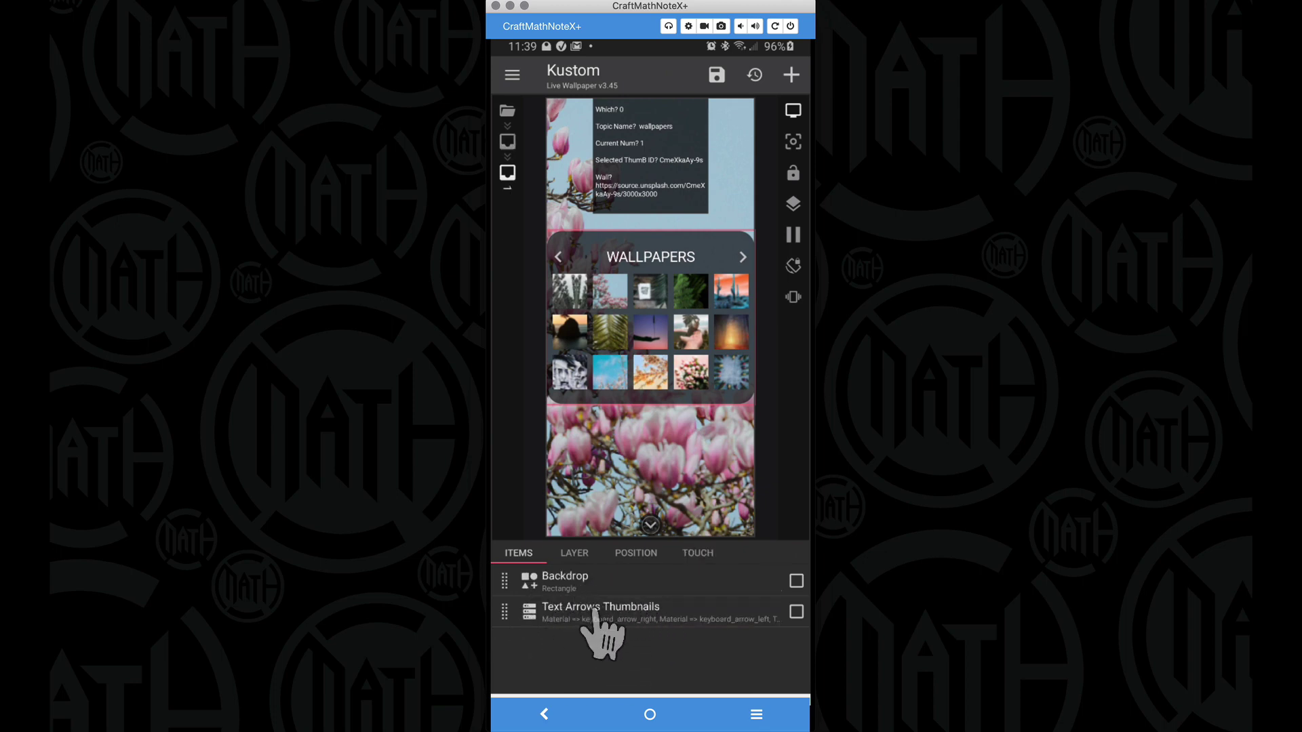
left_click(569, 611)
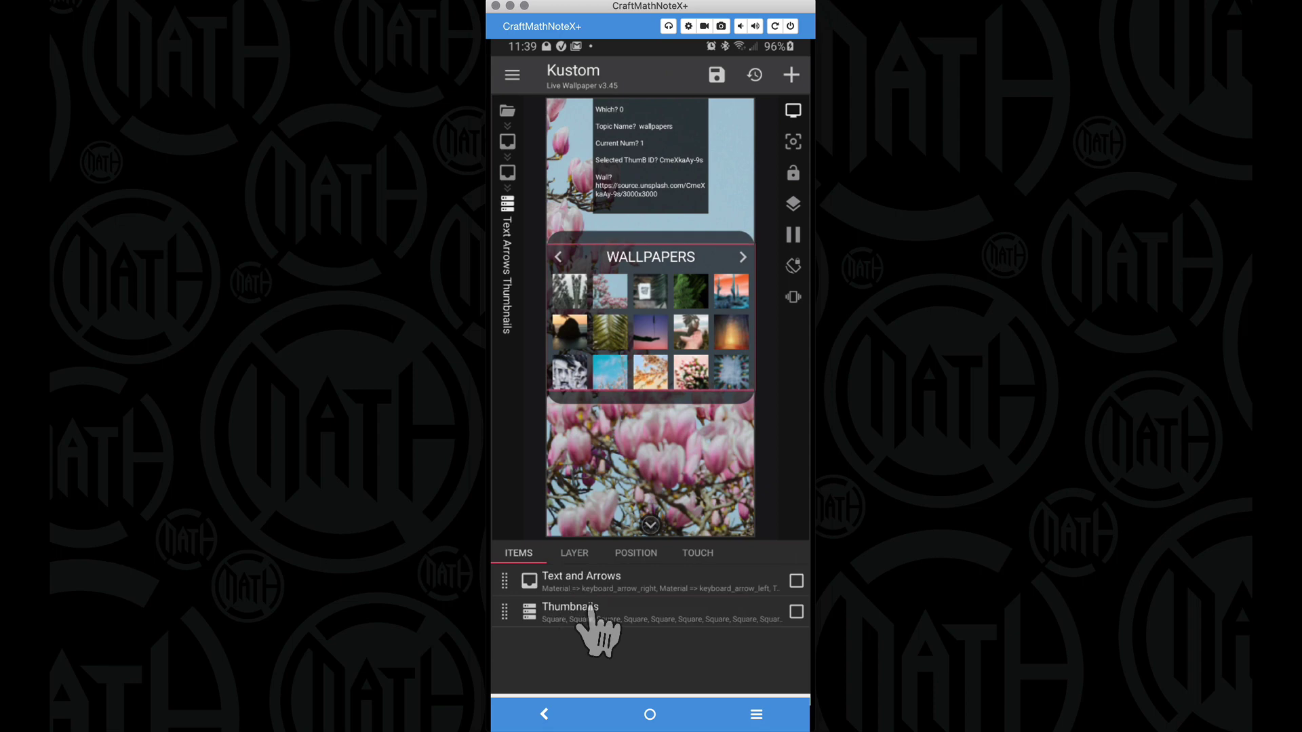
left_click(586, 583)
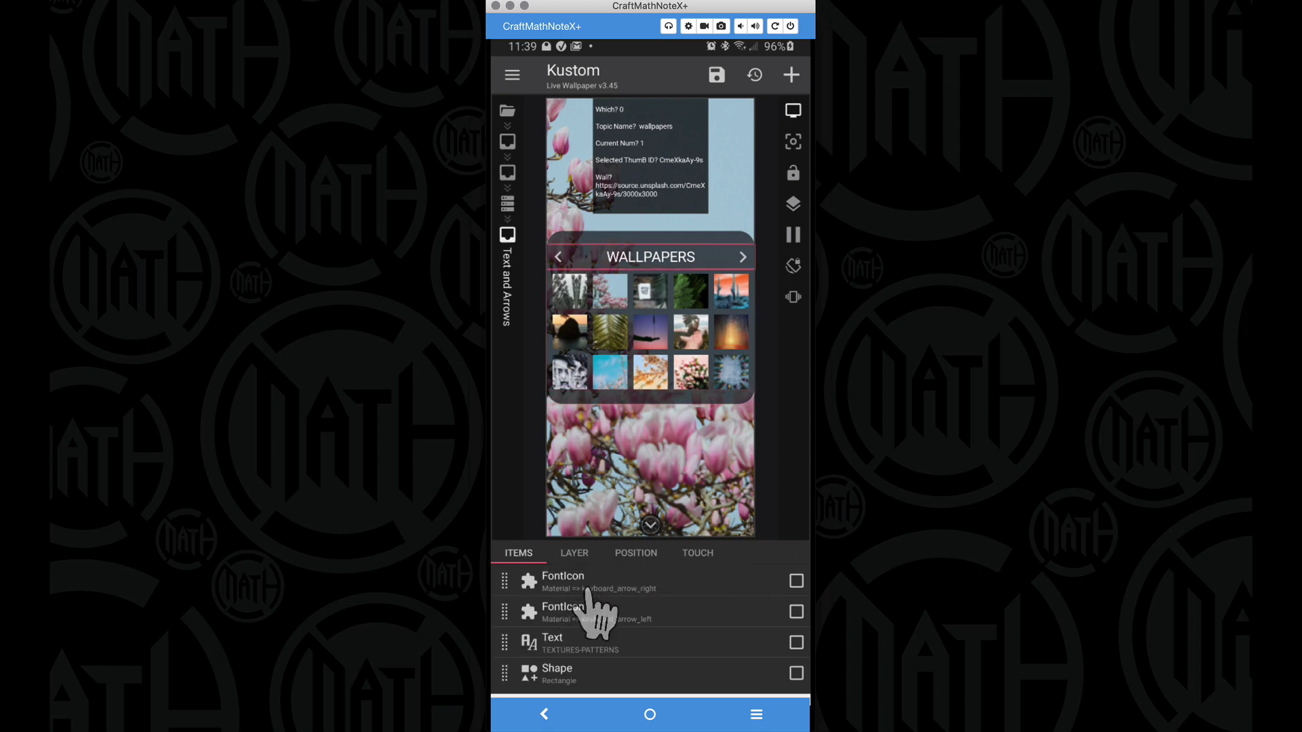
left_click(586, 647)
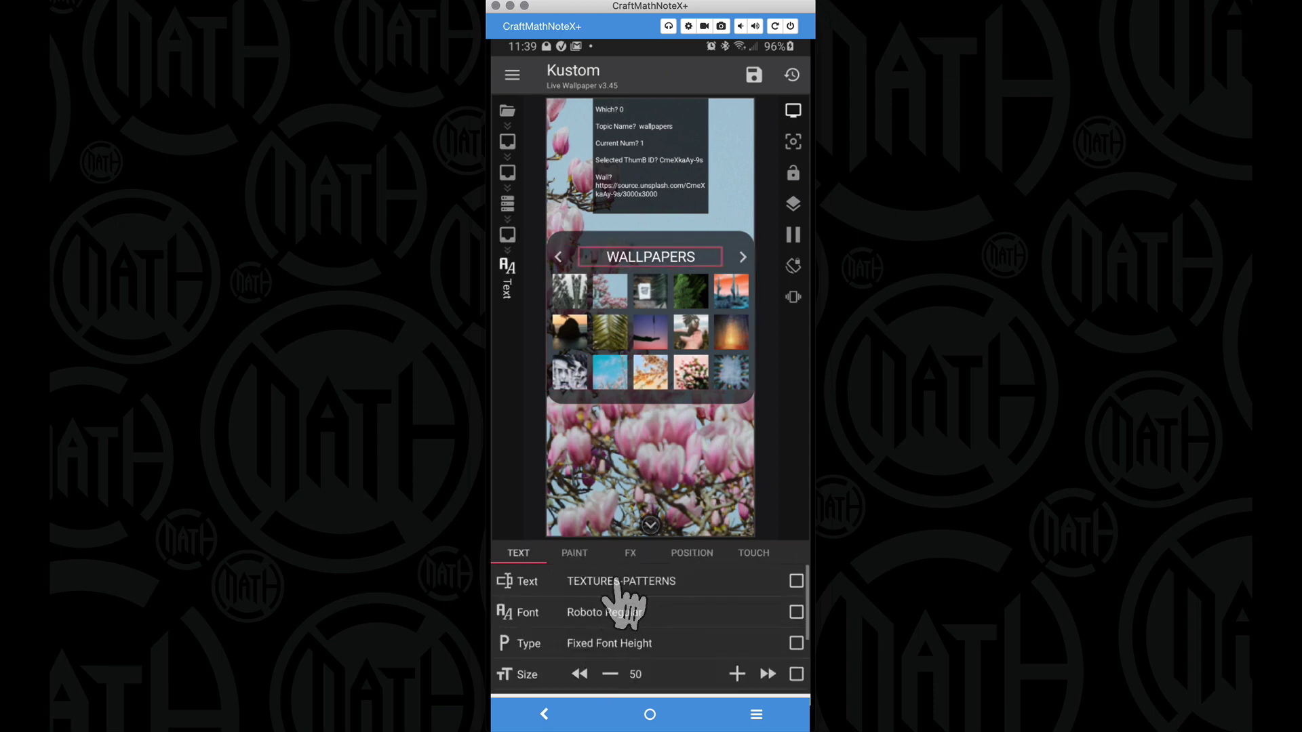
left_click(742, 257)
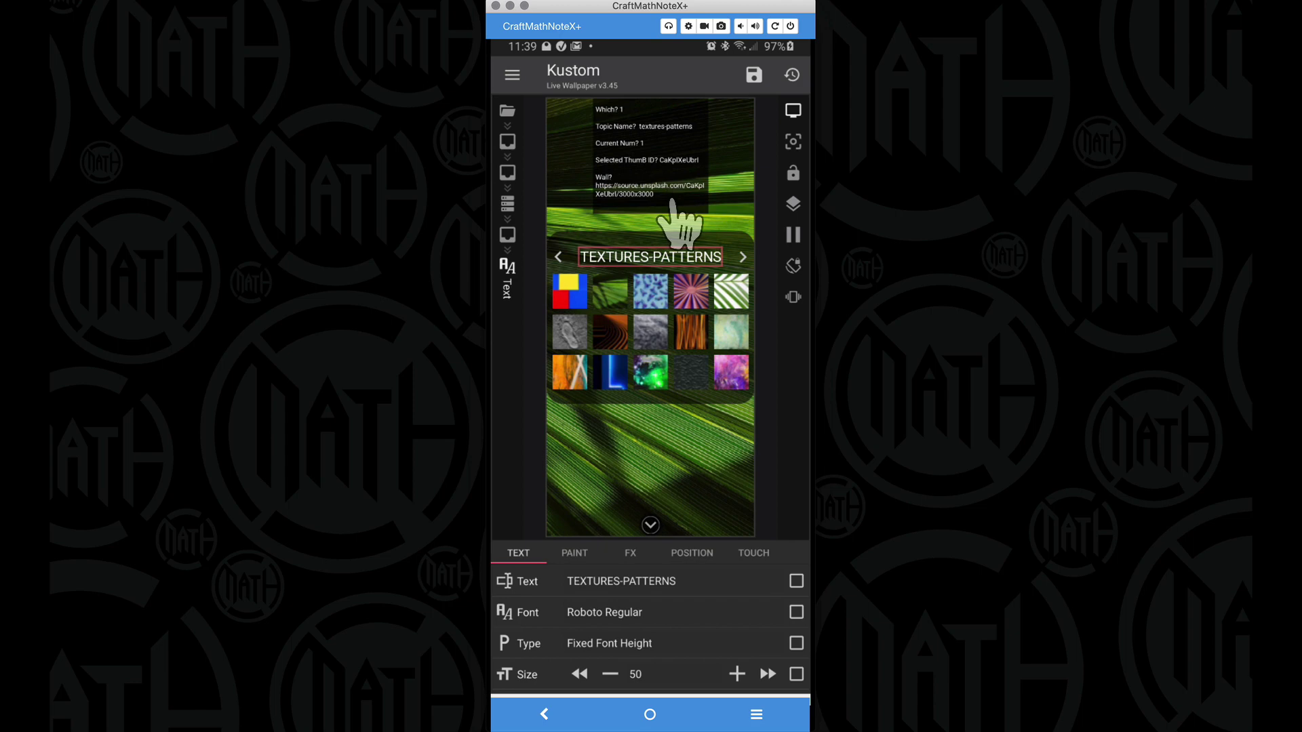
left_click(659, 588)
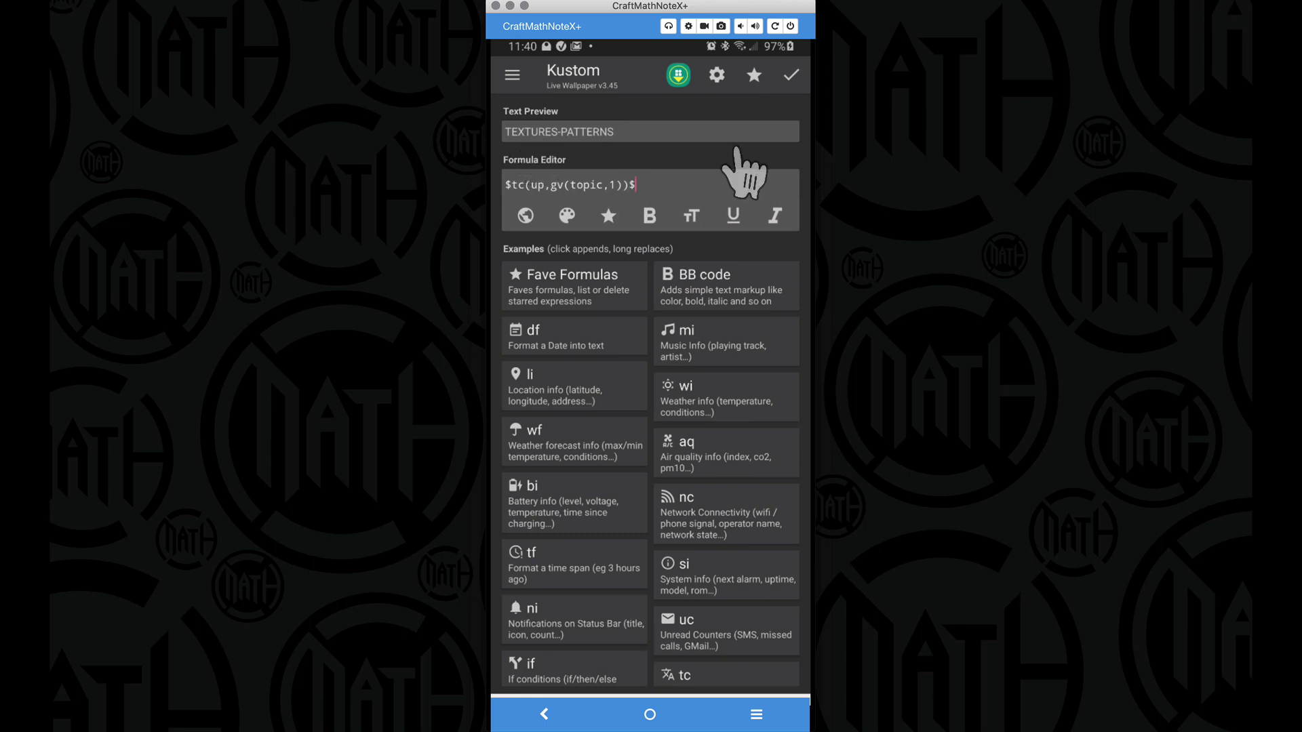
left_click(790, 76)
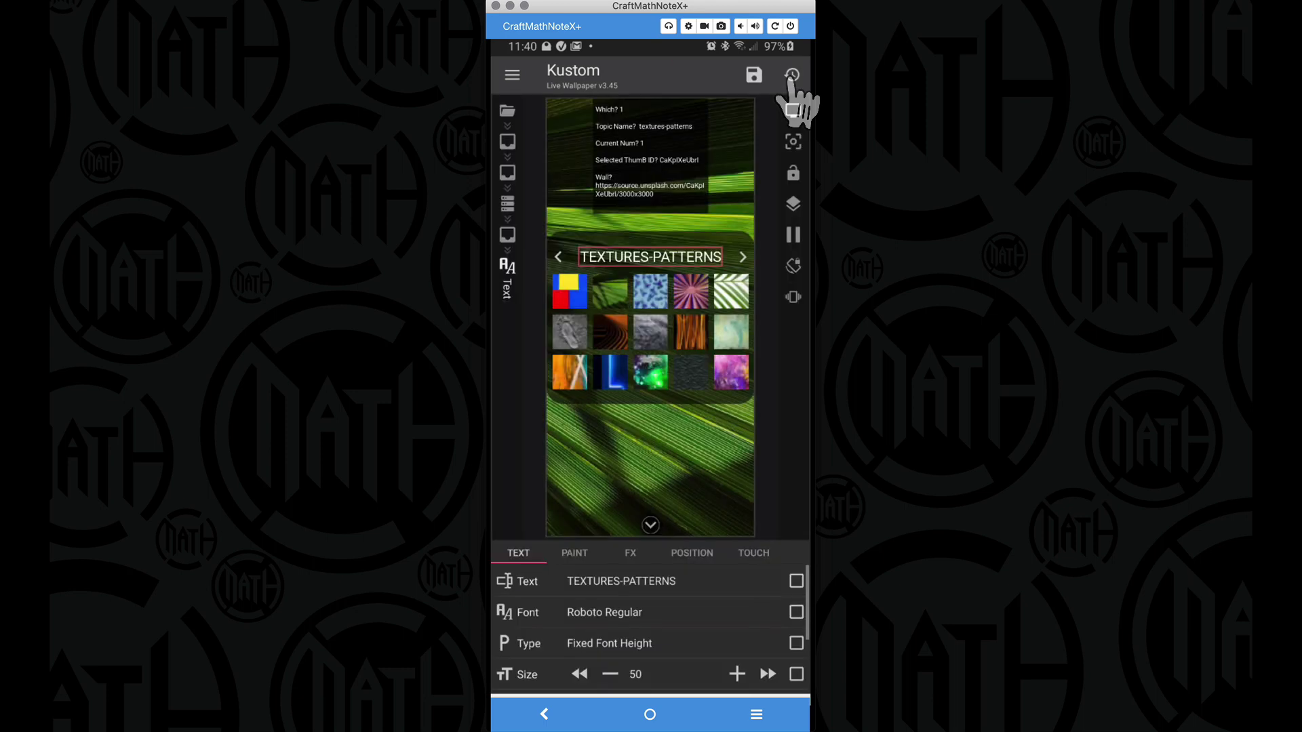
Step: View group 1's layer visibility setting while advancing the gallery to the experimental topic
left_click(544, 714)
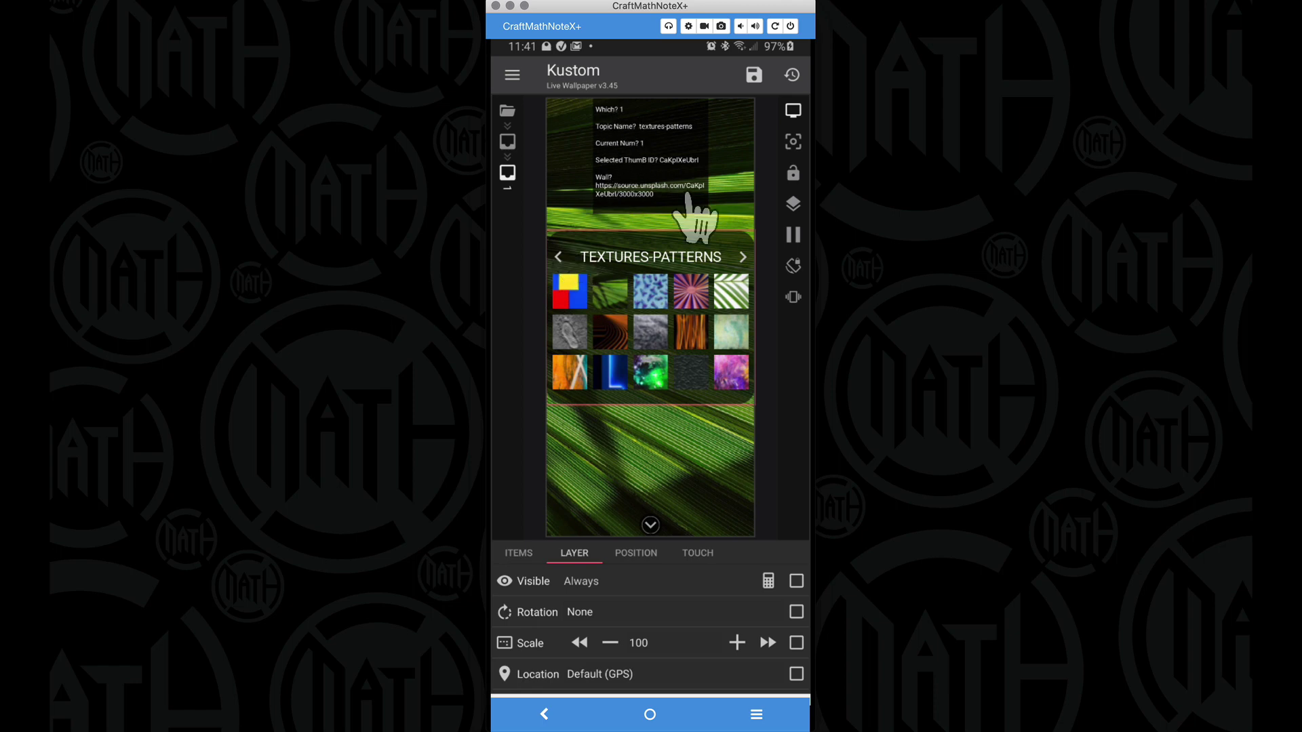
left_click(742, 257)
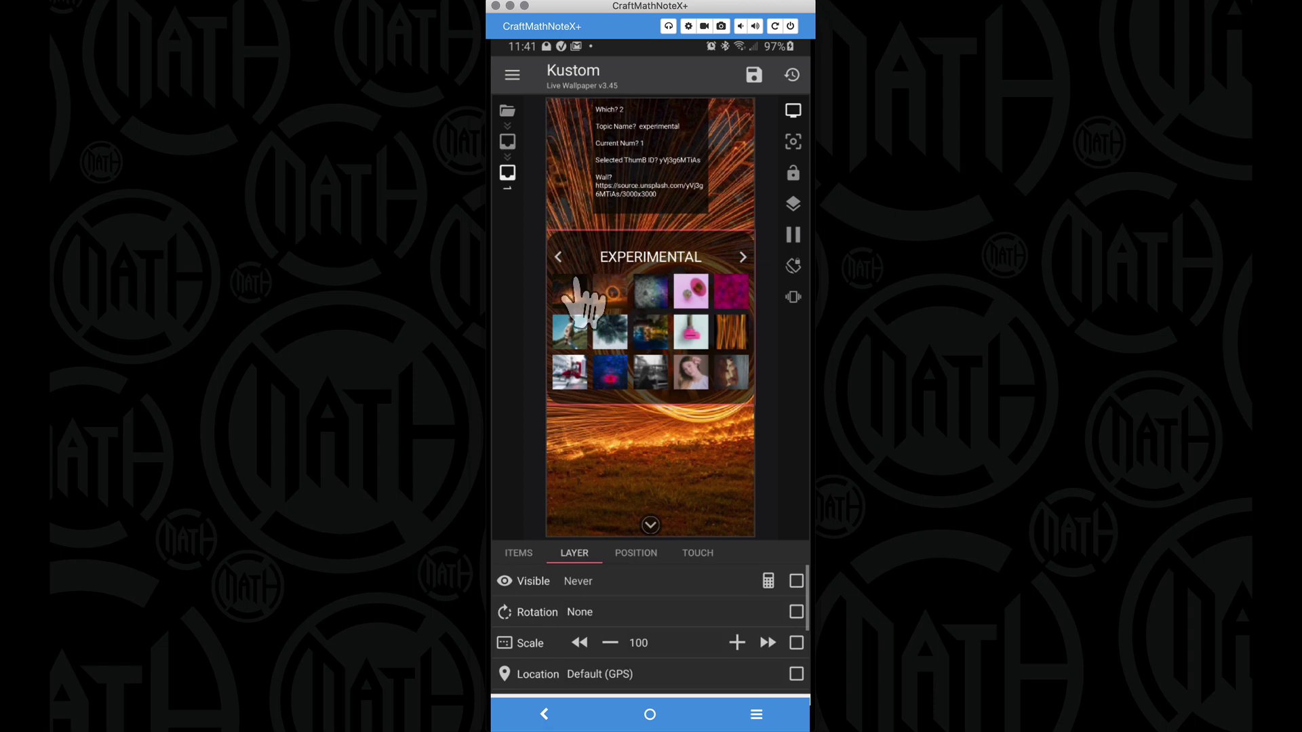
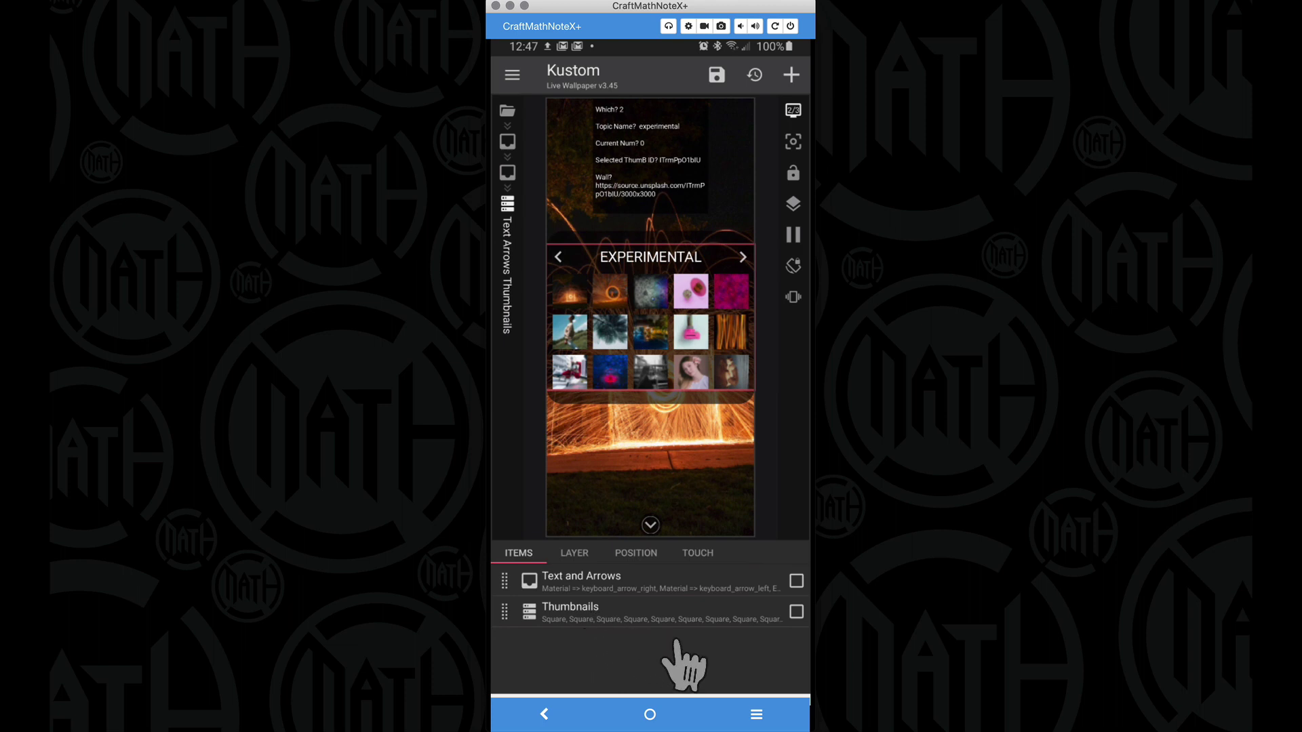
Step: Delete the second and third Stack Groups from the experimental gallery's Thumbnails
left_click(644, 618)
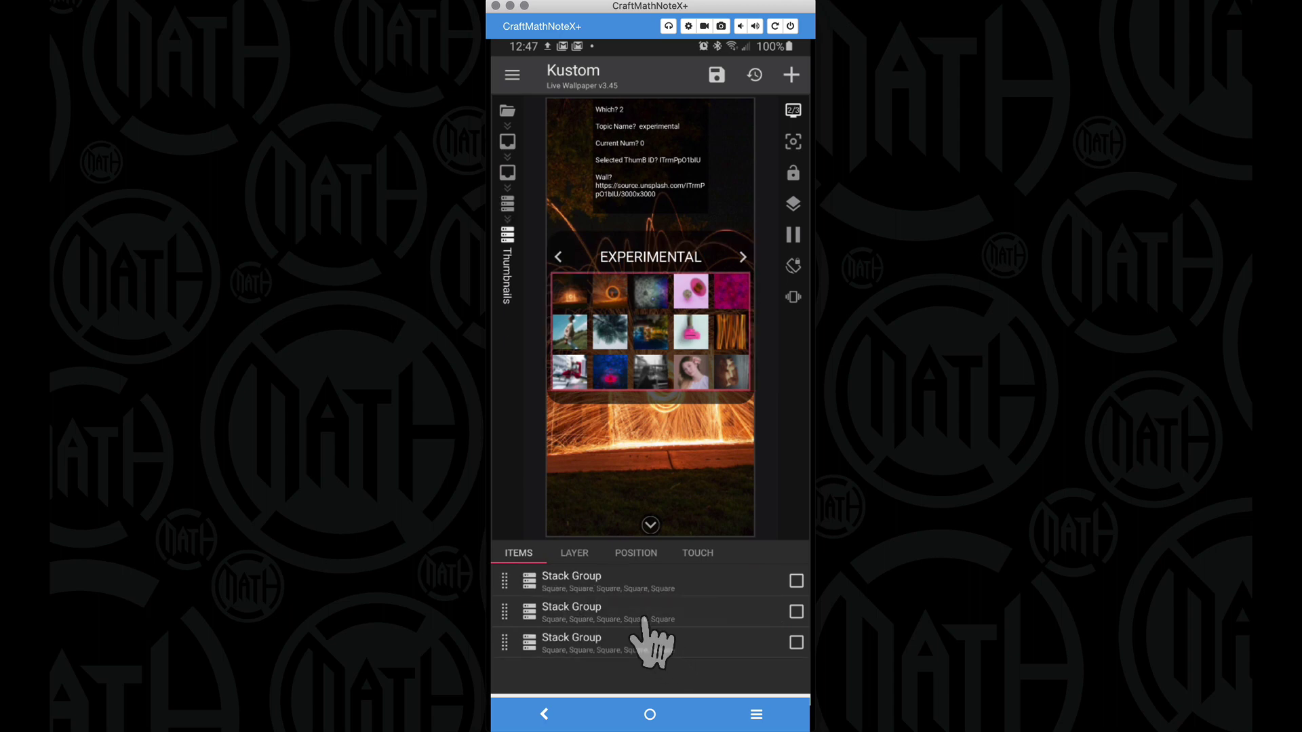
left_click(796, 642)
left_click(796, 612)
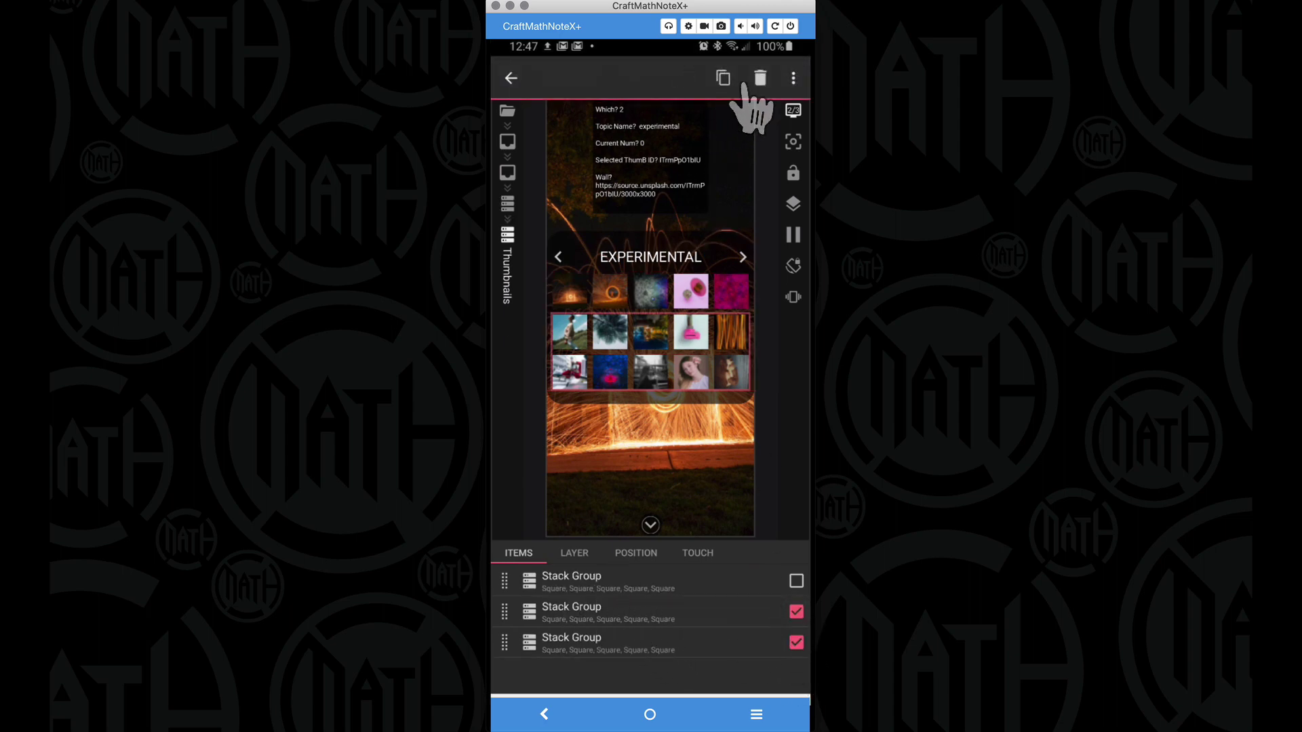
left_click(759, 76)
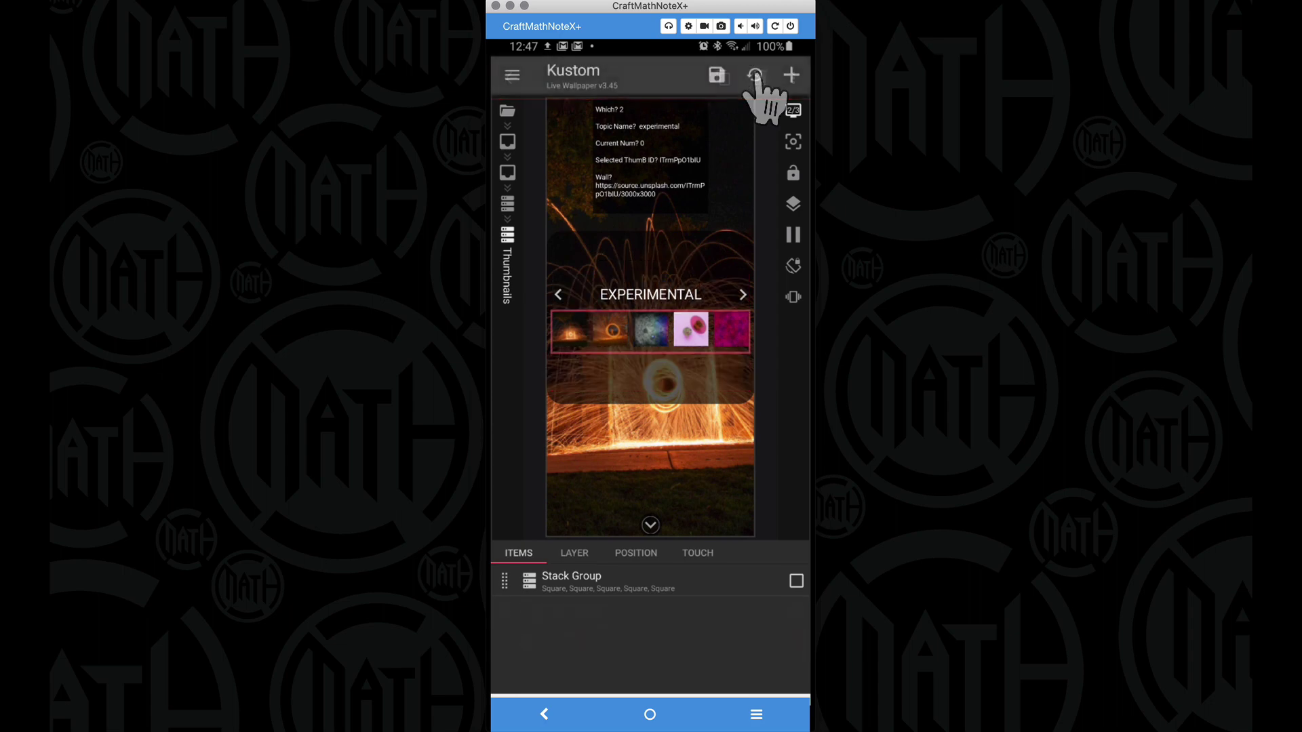
Step: Delete every square shape except the first from the Stack Group in the experimental gallery's Thumbnails
left_click(674, 587)
left_click(795, 612)
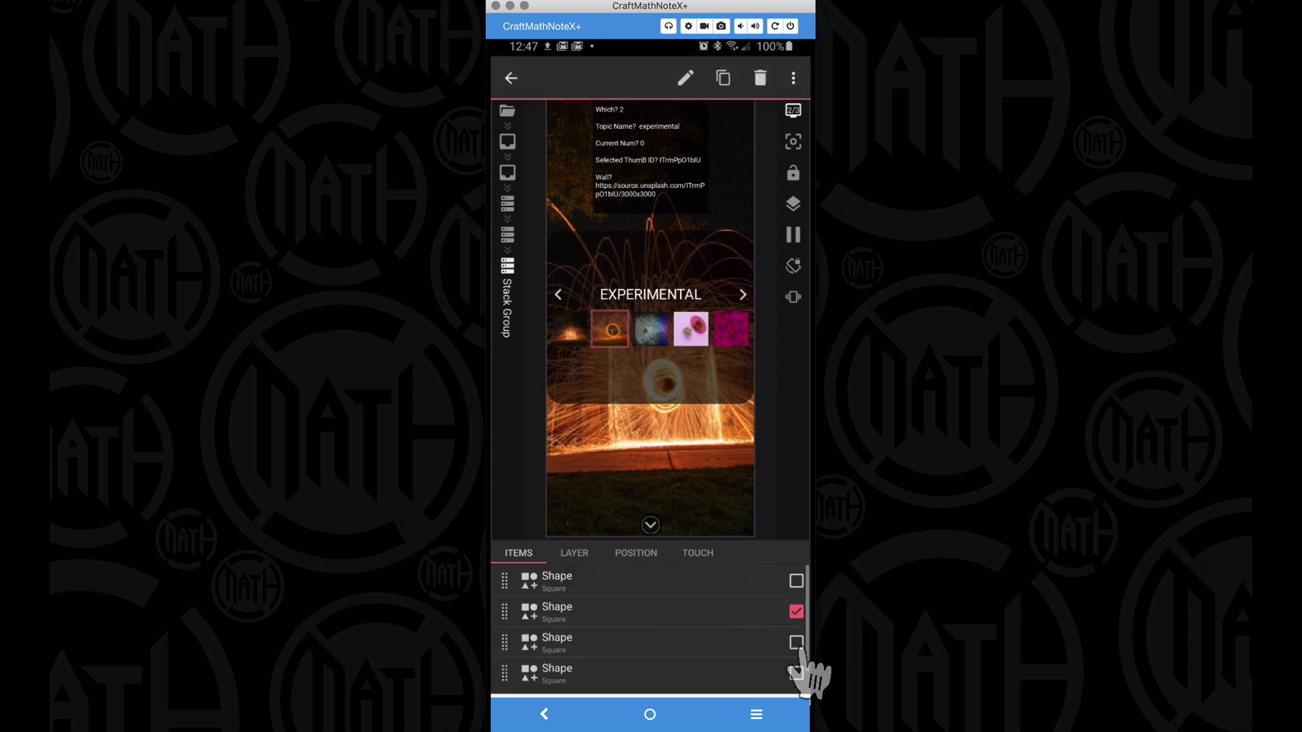
left_click(795, 642)
left_click(796, 674)
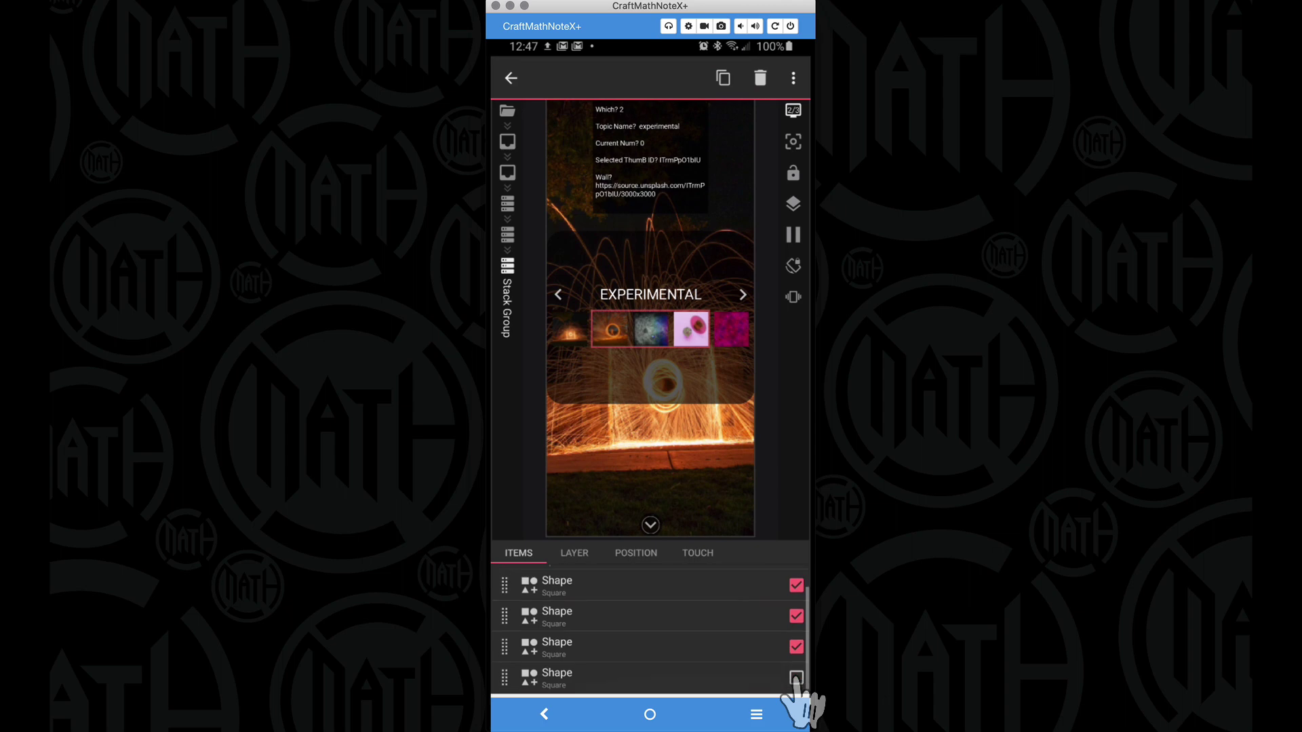
left_click(754, 77)
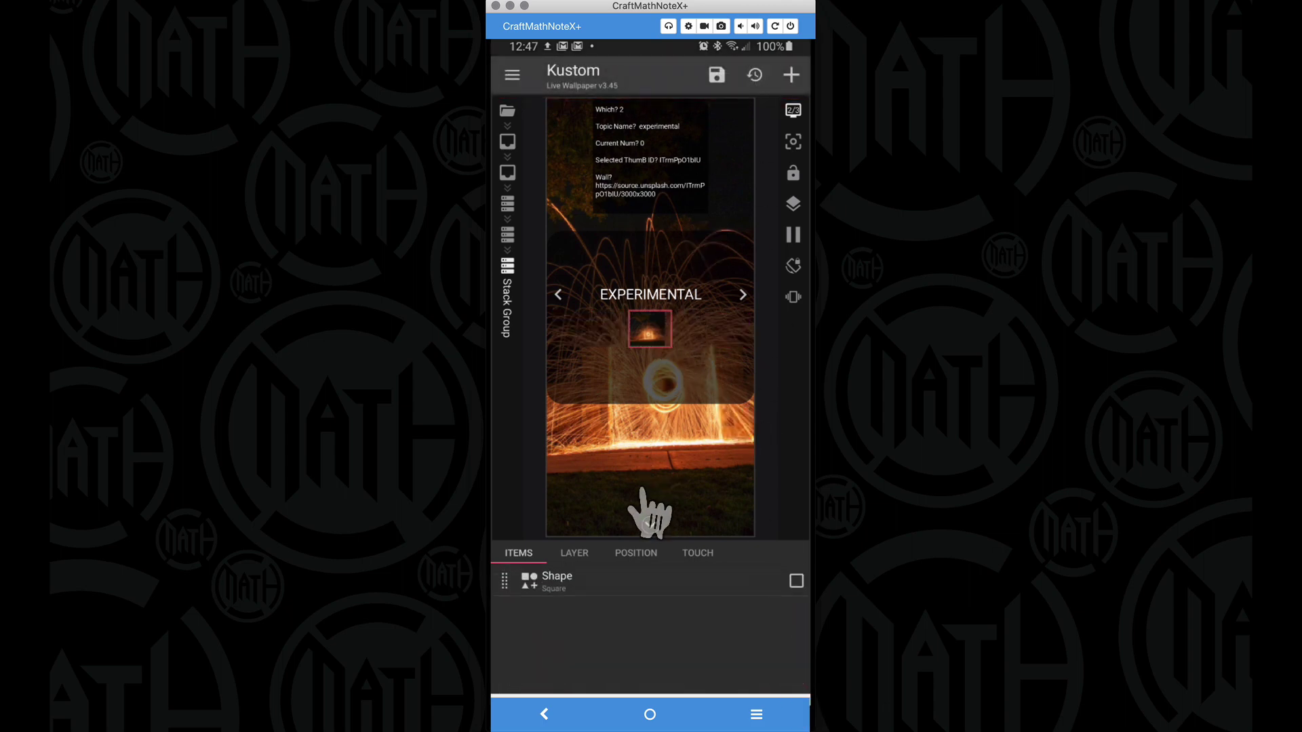
Step: Inspect the bitmap formula in the remaining thumbnail shape's FX settings, then return to its Stack Group
left_click(560, 583)
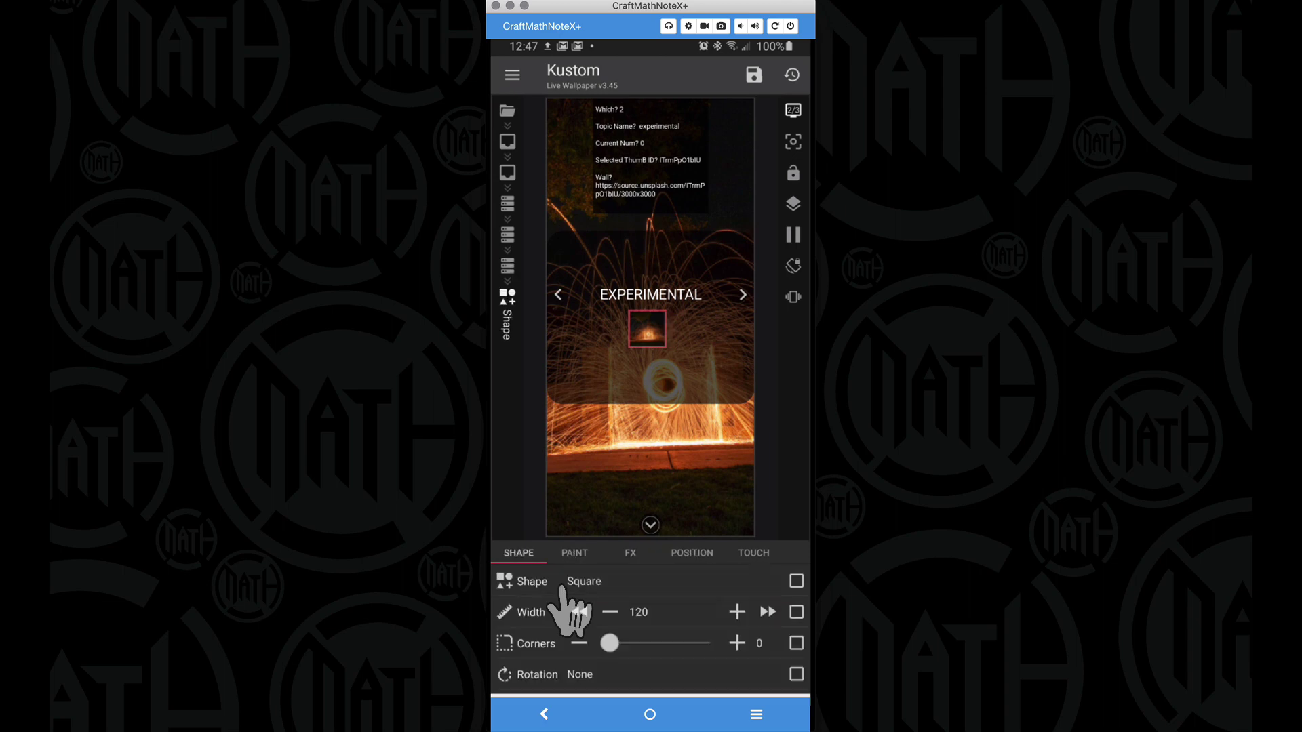
left_click(631, 555)
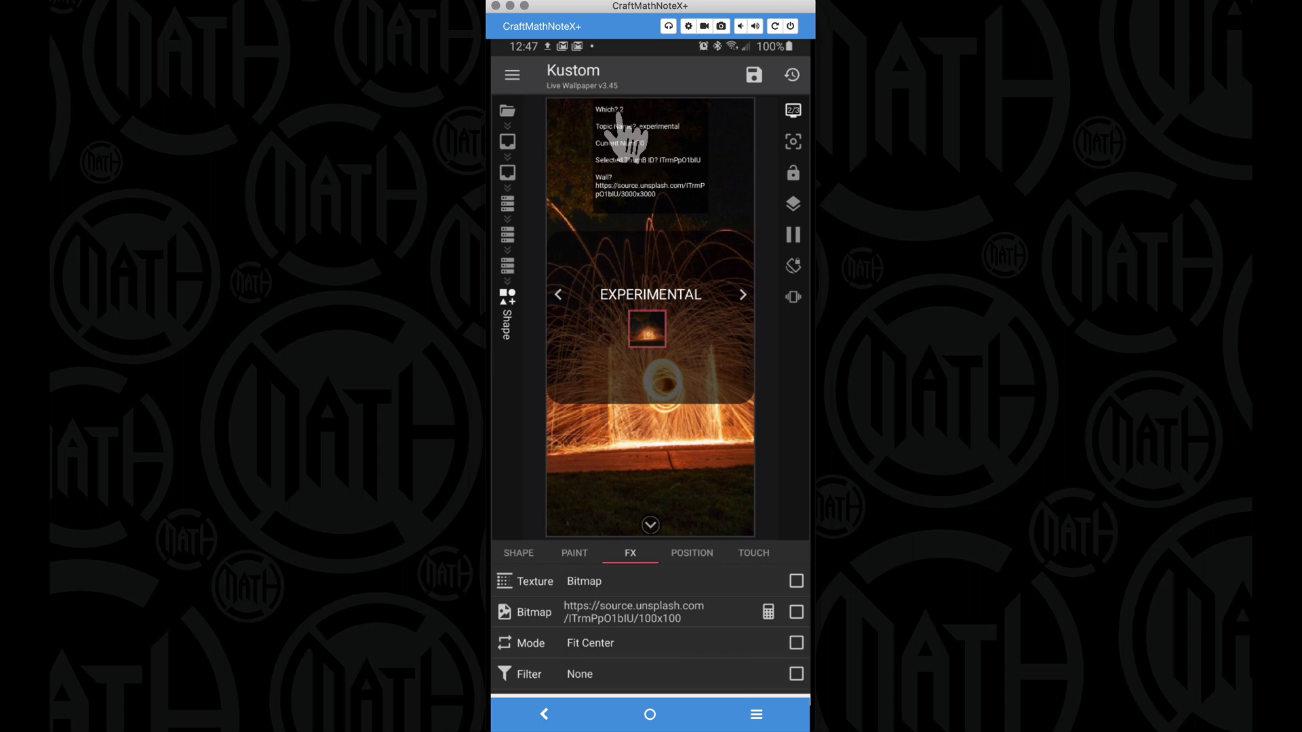
left_click(767, 612)
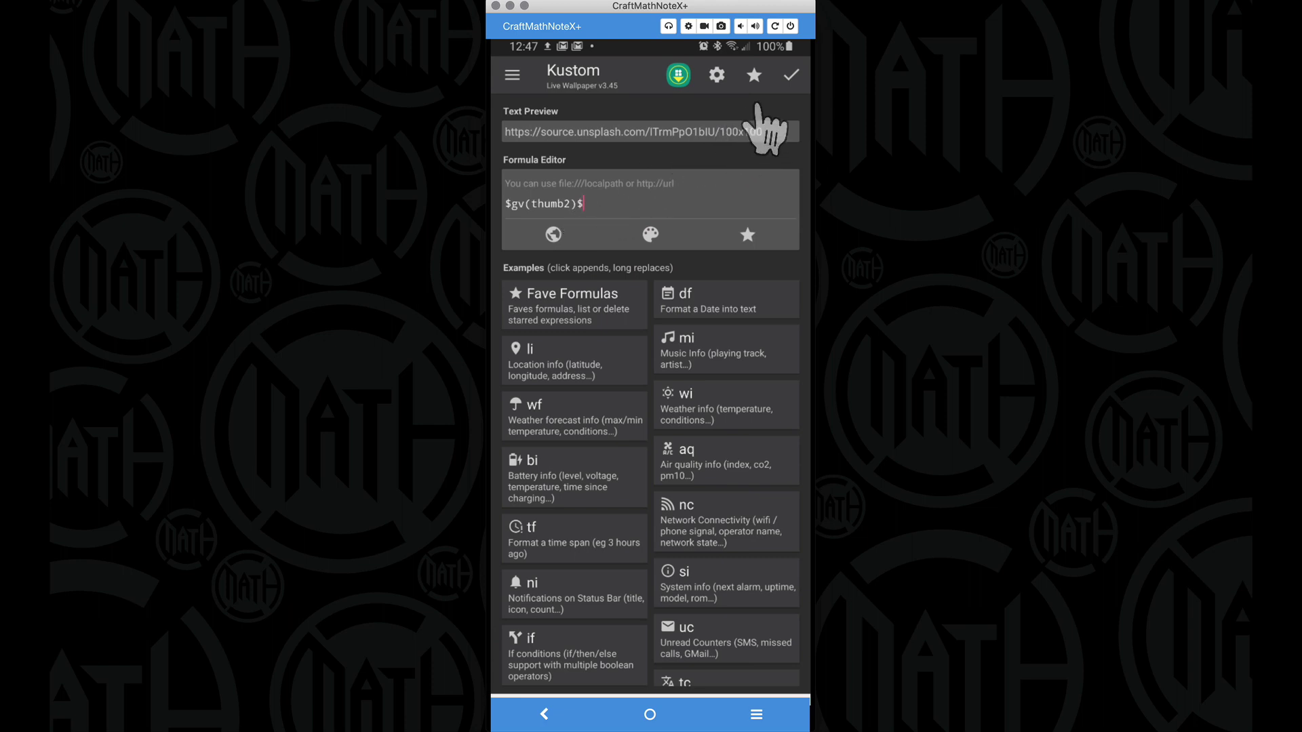
left_click(790, 78)
left_click(546, 719)
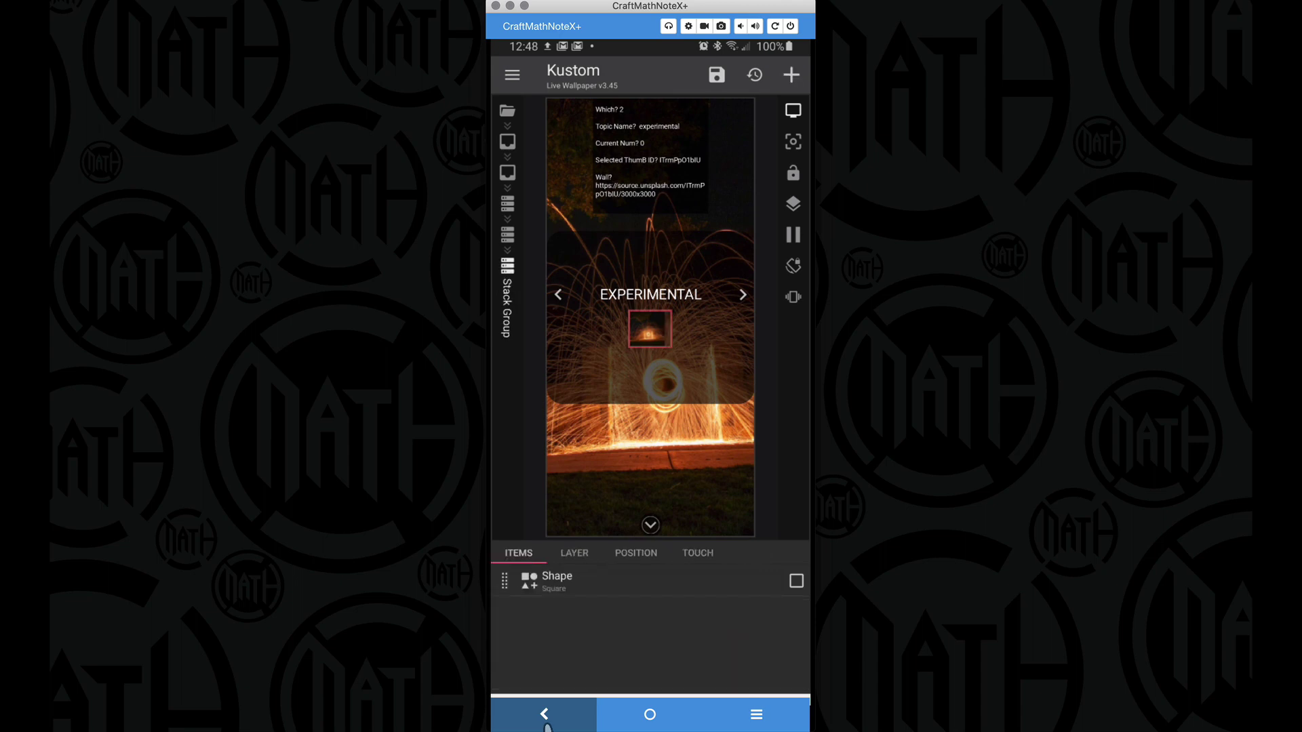
Step: Copy the remaining square shape and paste it four times into the same Stack Group to make a five-thumbnail row
left_click(796, 581)
left_click(723, 78)
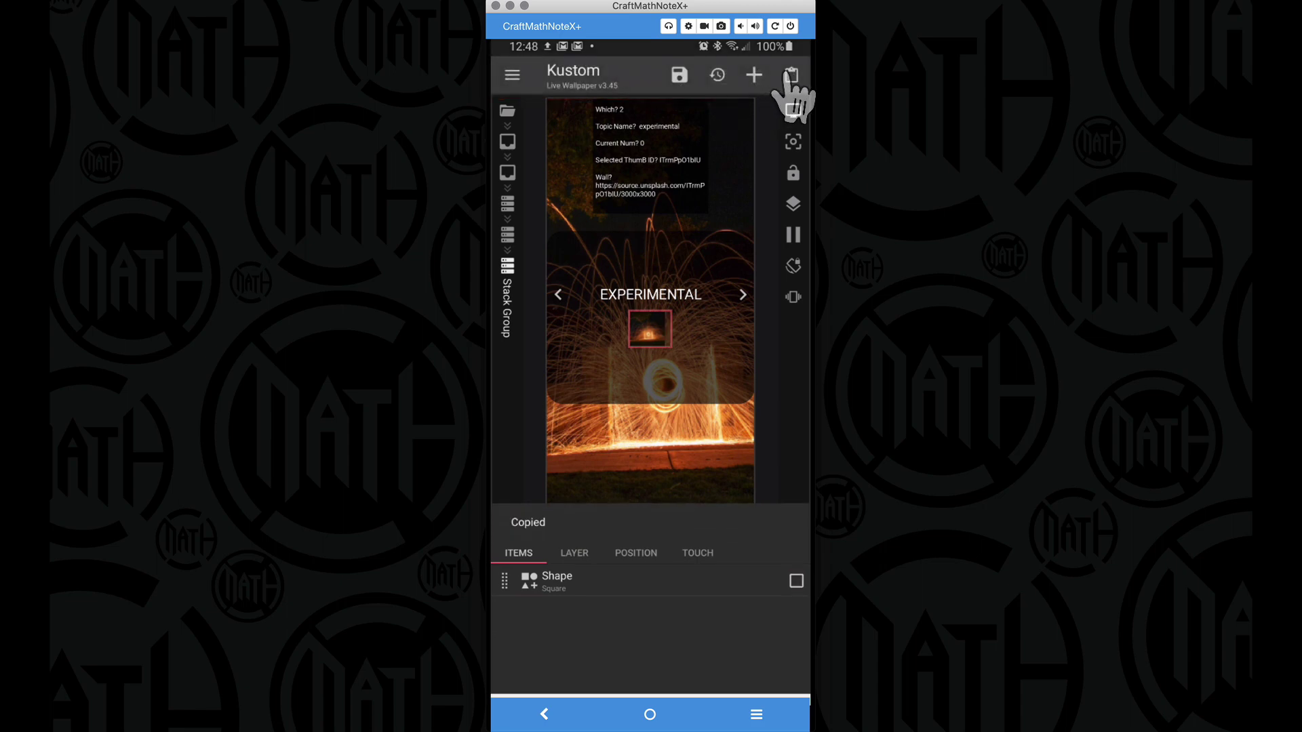
left_click(791, 74)
left_click(791, 75)
left_click(791, 74)
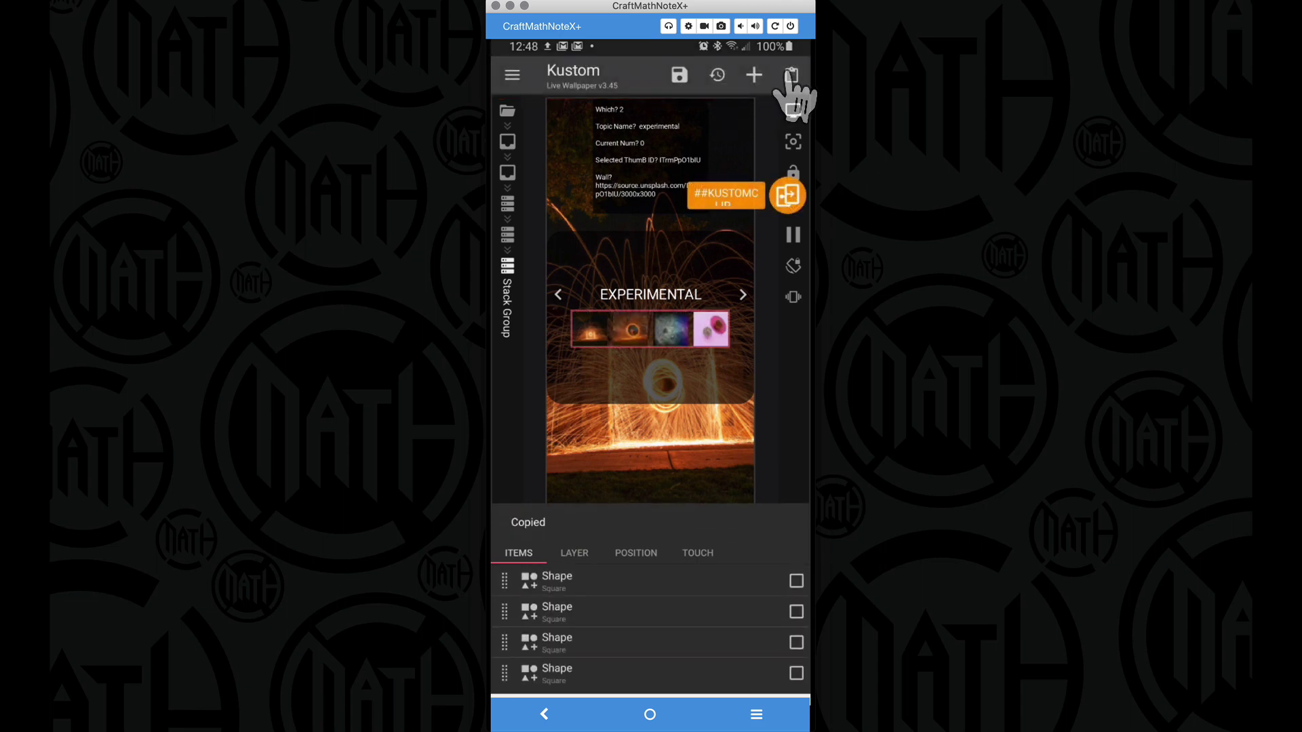
left_click(791, 75)
Step: Copy the five-thumbnail Stack Group and paste it twice into Thumbnails to make three rows
left_click(544, 714)
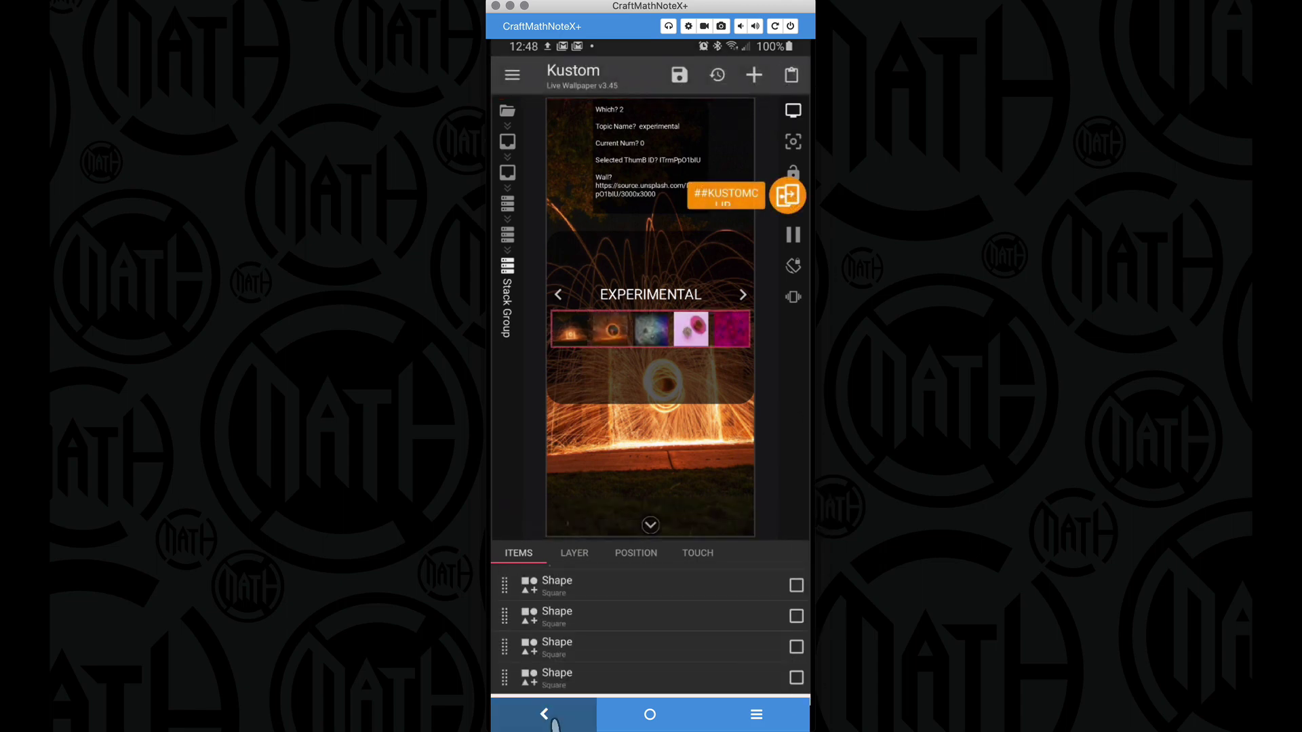
left_click(796, 581)
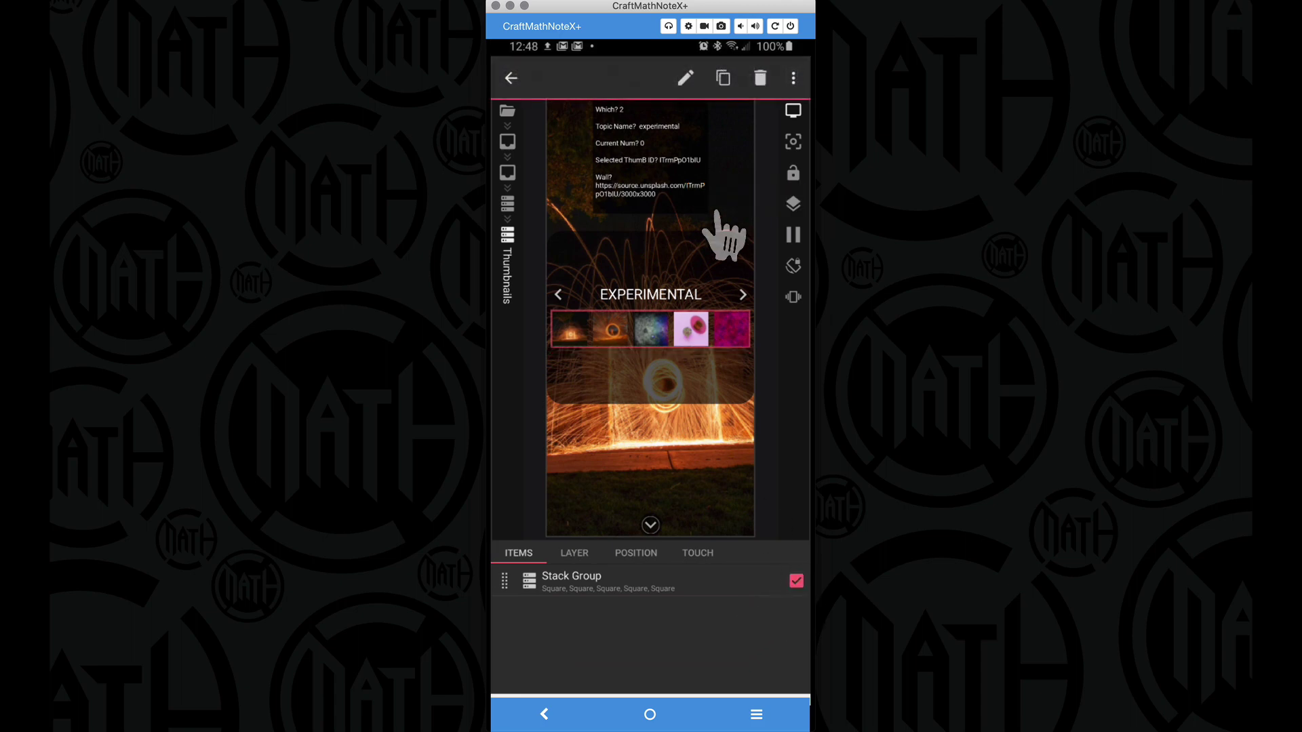
left_click(723, 78)
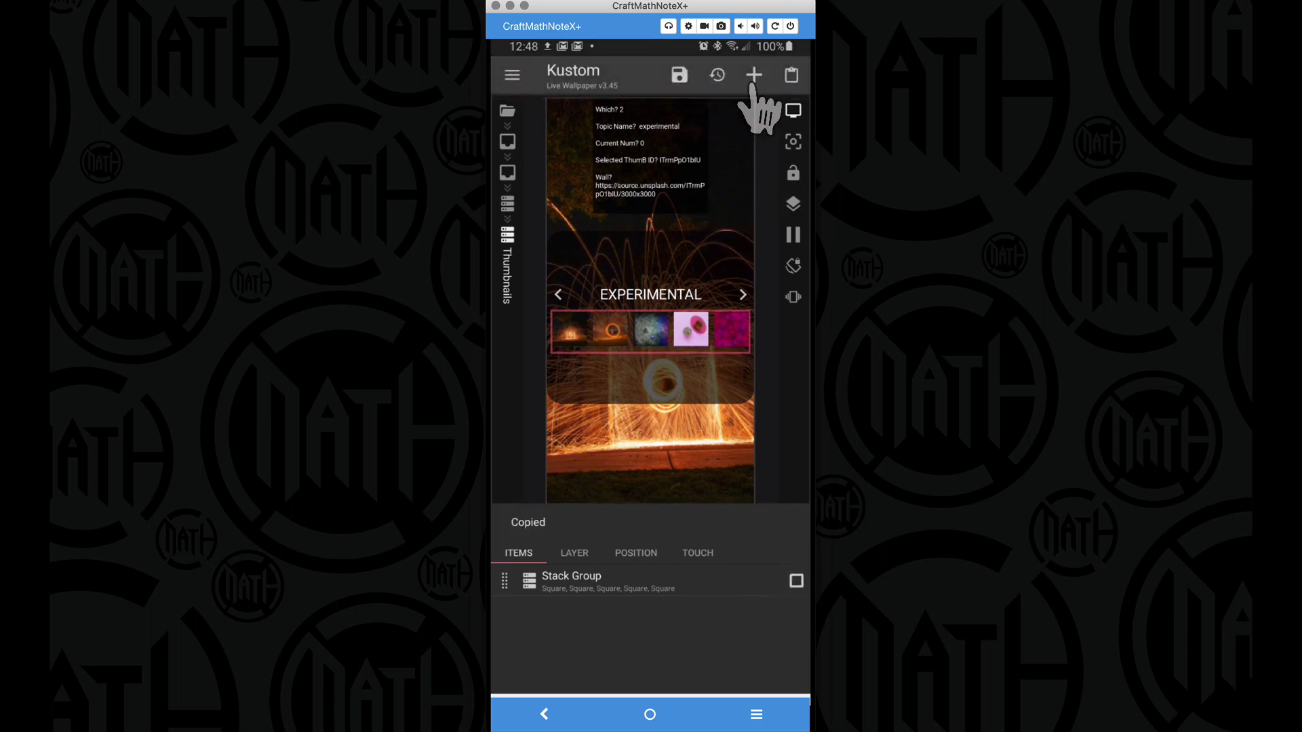
left_click(791, 75)
left_click(790, 76)
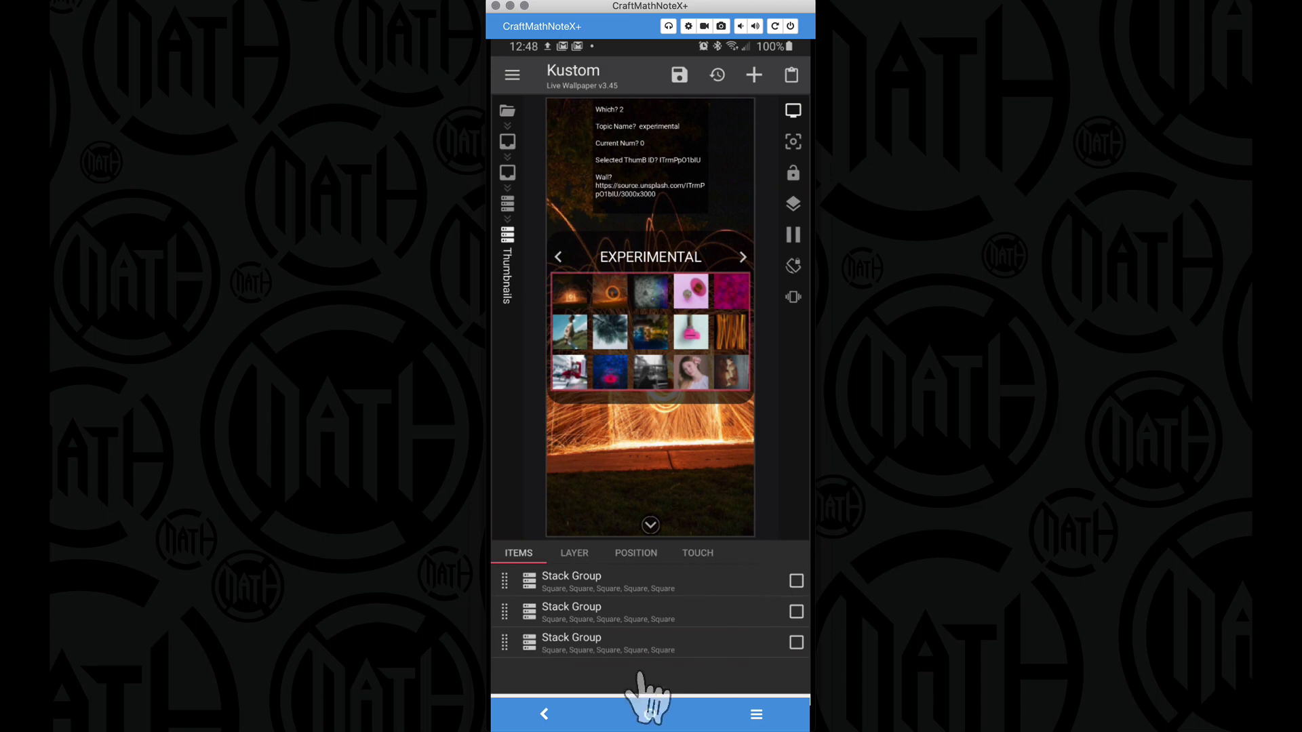
Step: Examine the formula behind the root background's bitmap and toggle the gallery's visibility in the wallpaper preview
left_click(507, 112)
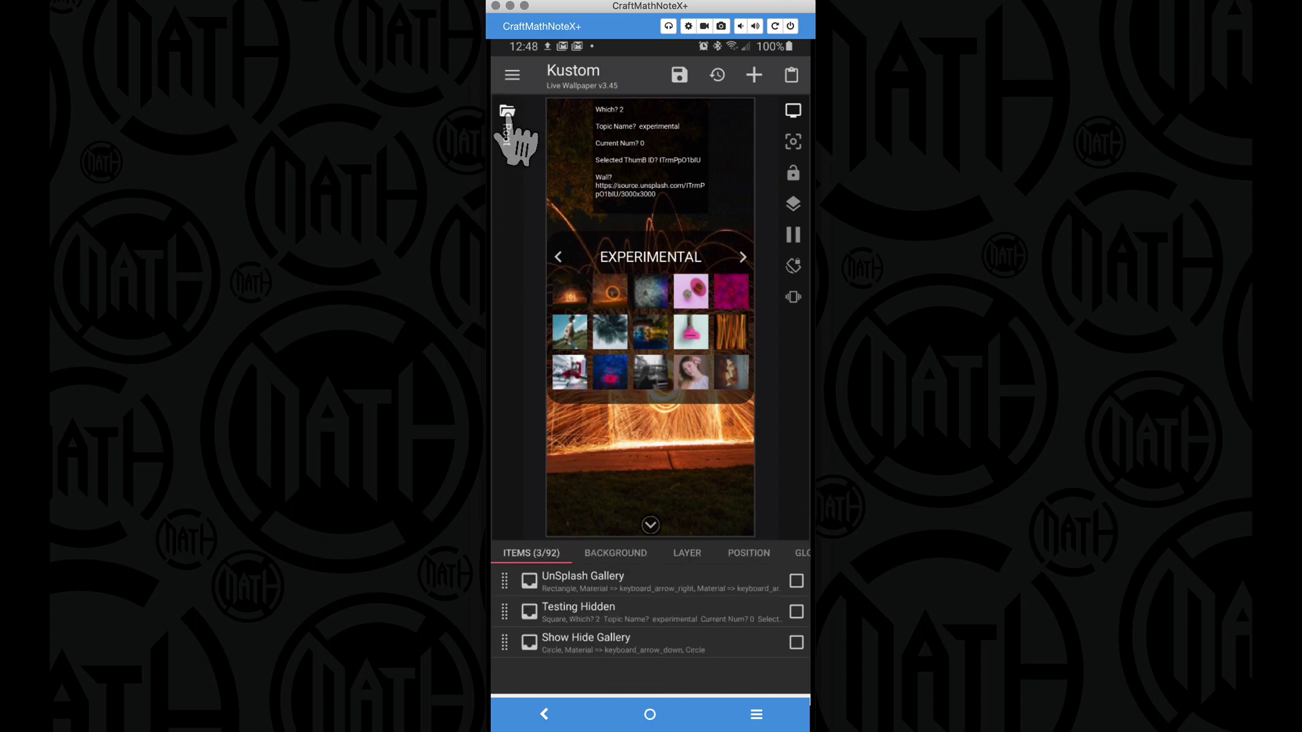
left_click(616, 553)
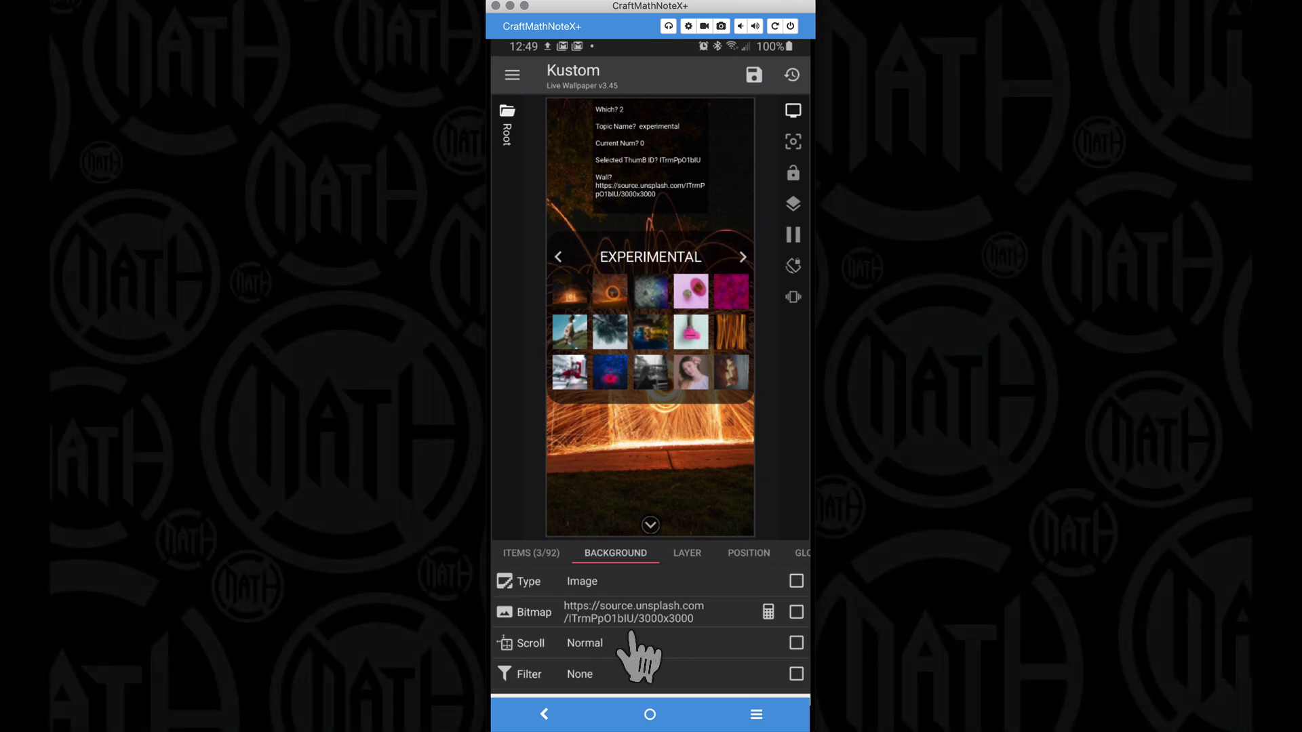
left_click(768, 612)
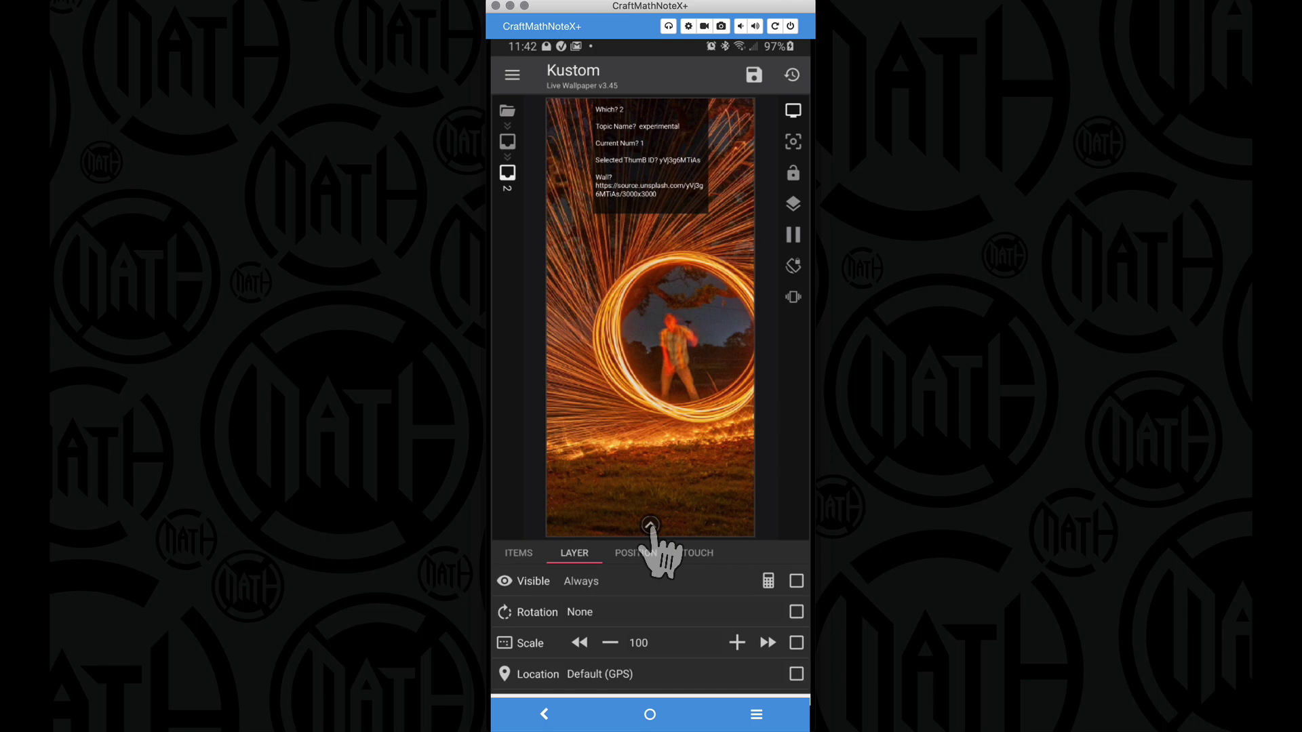
left_click(649, 526)
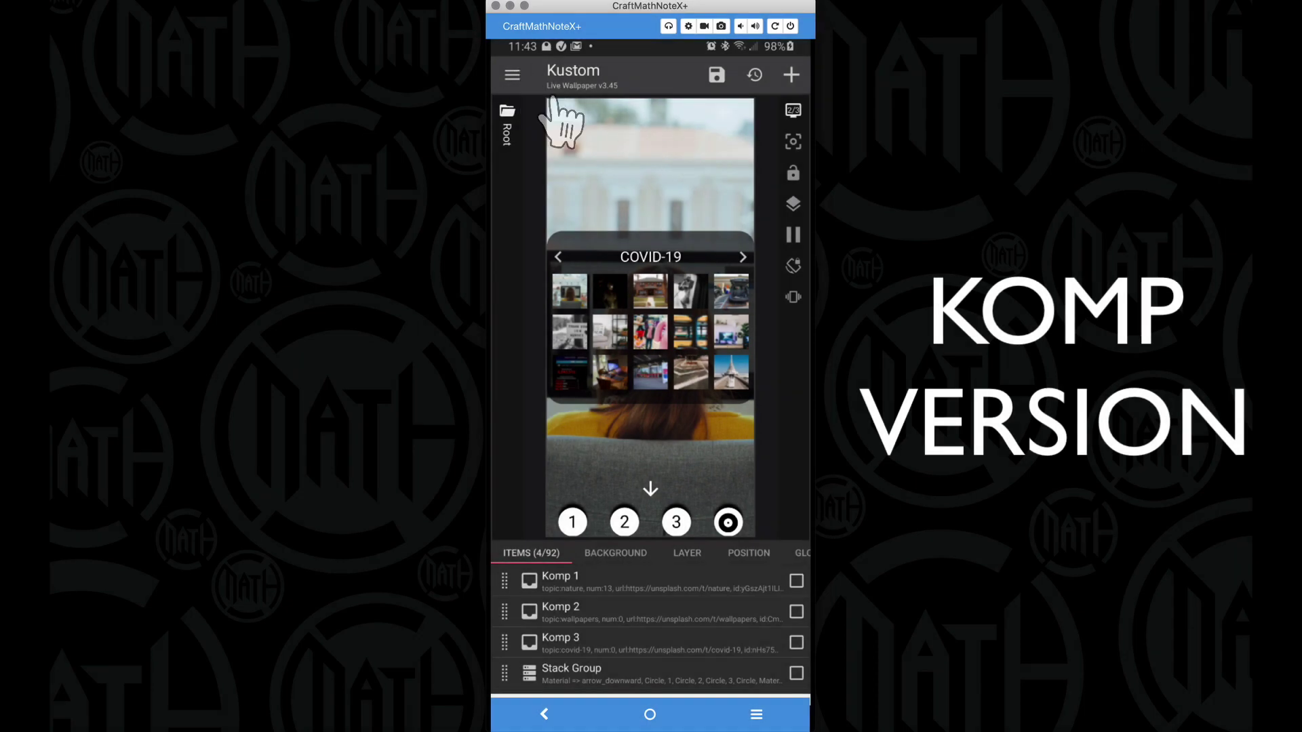
Step: View the export details of the Unsplash Gallery Komp Version preset and close them without exporting
left_click(517, 81)
left_click(583, 193)
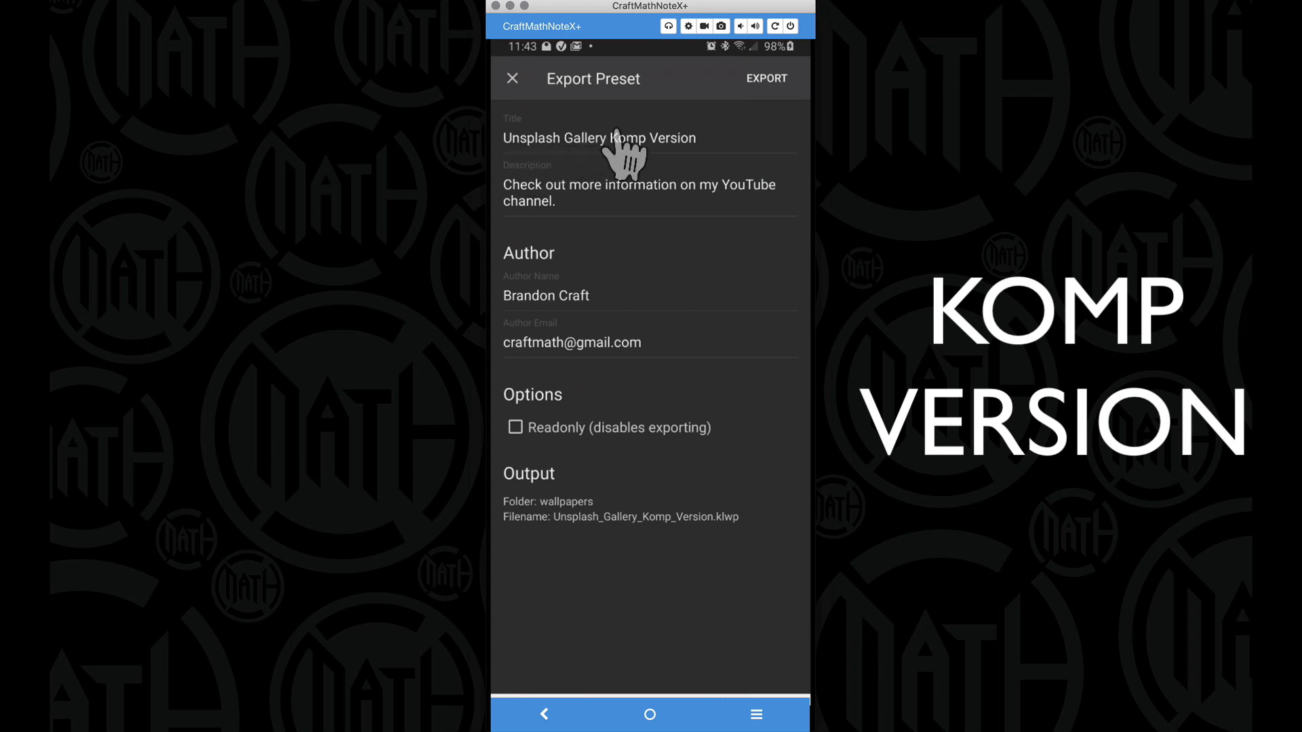
left_click(512, 78)
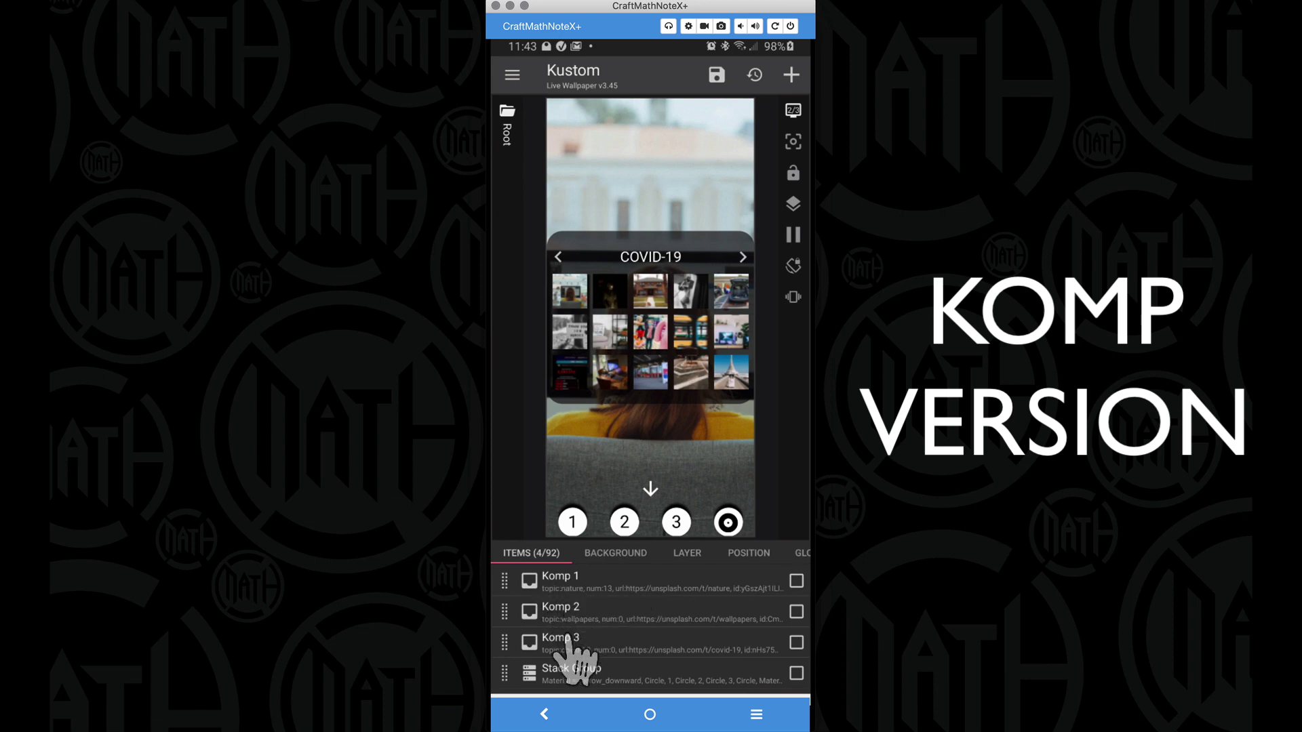
Step: Examine the global variables of Unsplash Gallery Komp inside Komp 1, from topic and num through showhideOn
left_click(557, 583)
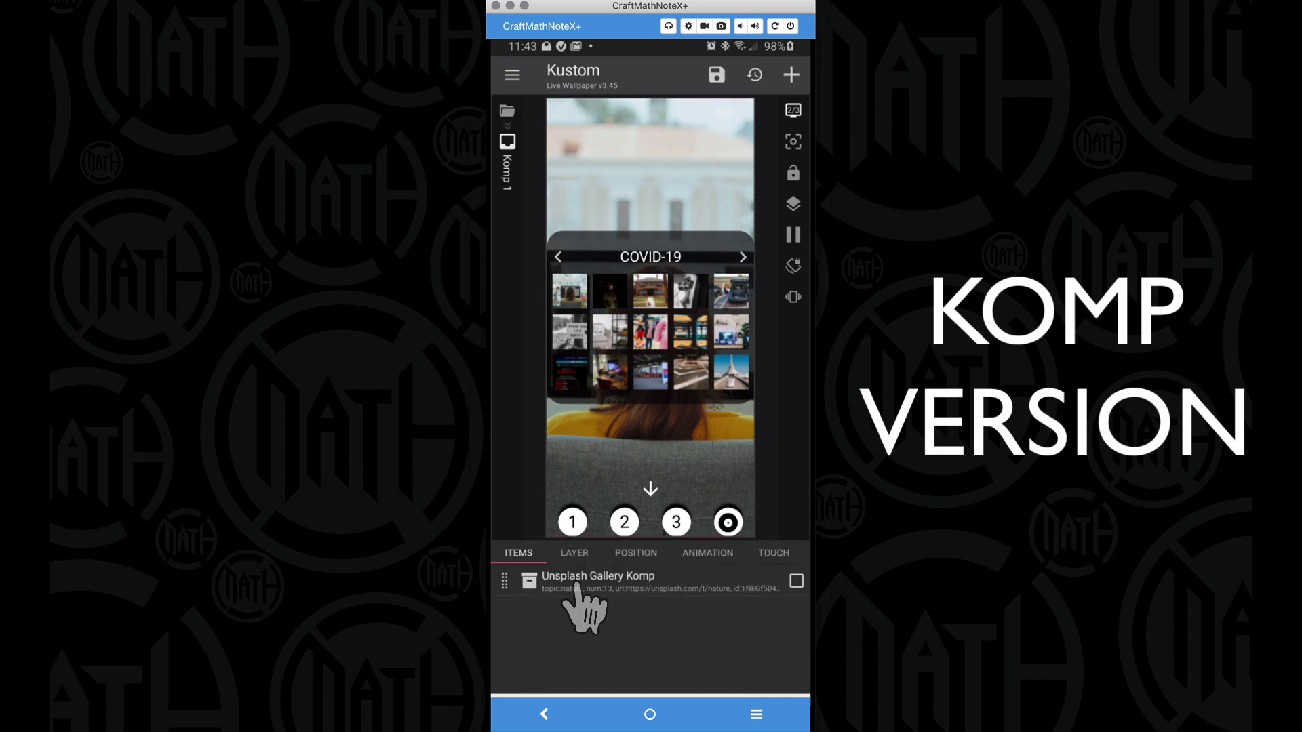
left_click(608, 582)
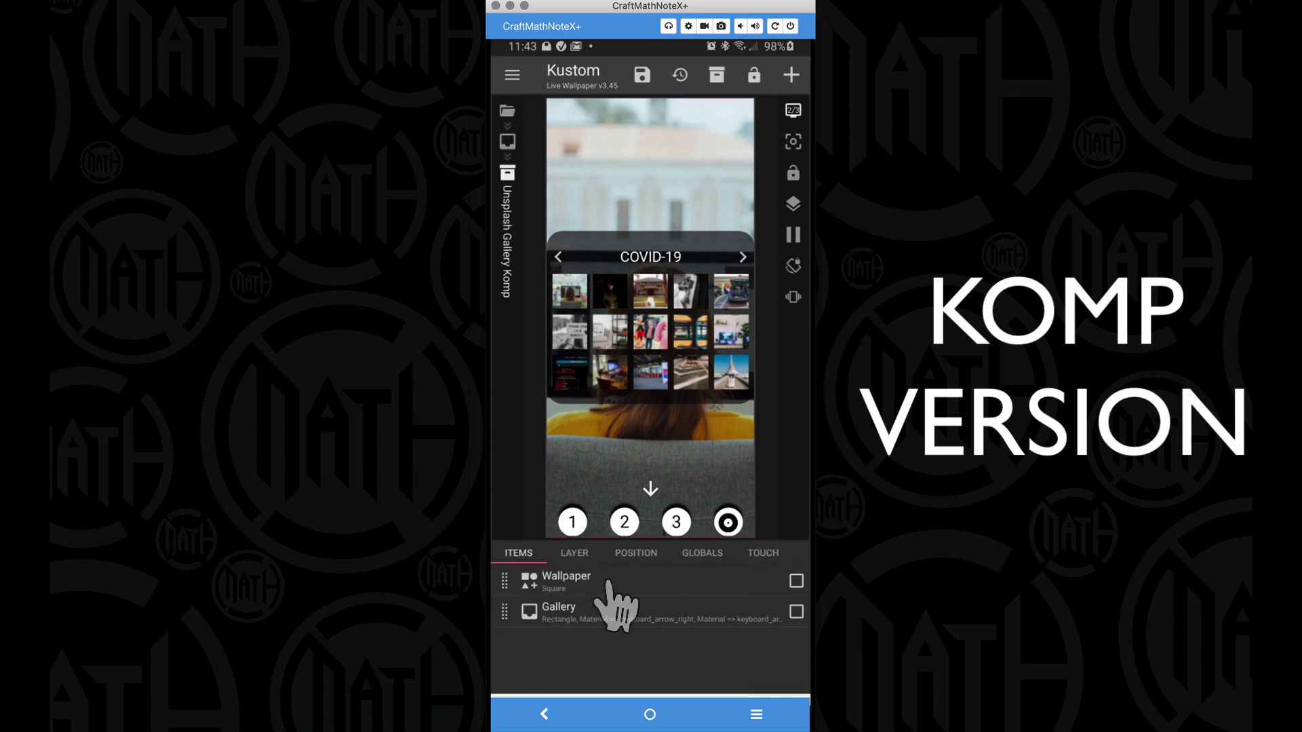
left_click(702, 554)
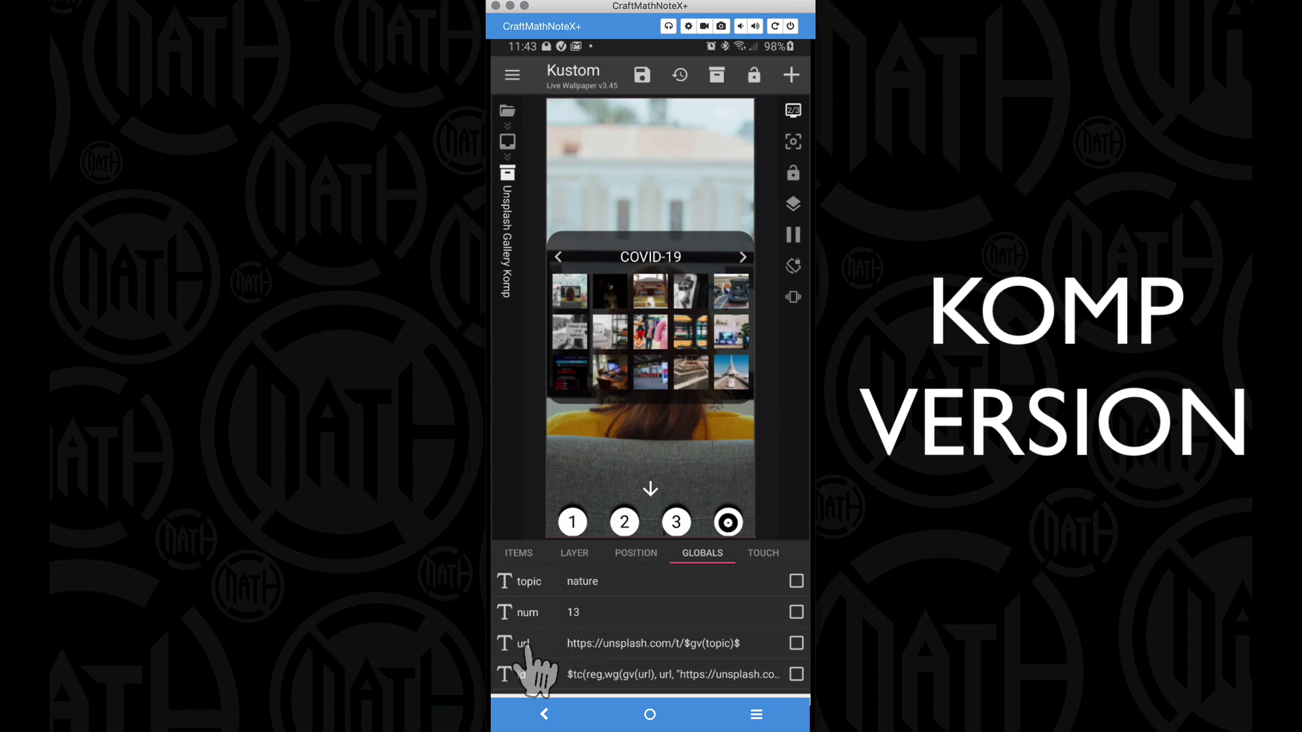
scroll(528, 648, "down", 3)
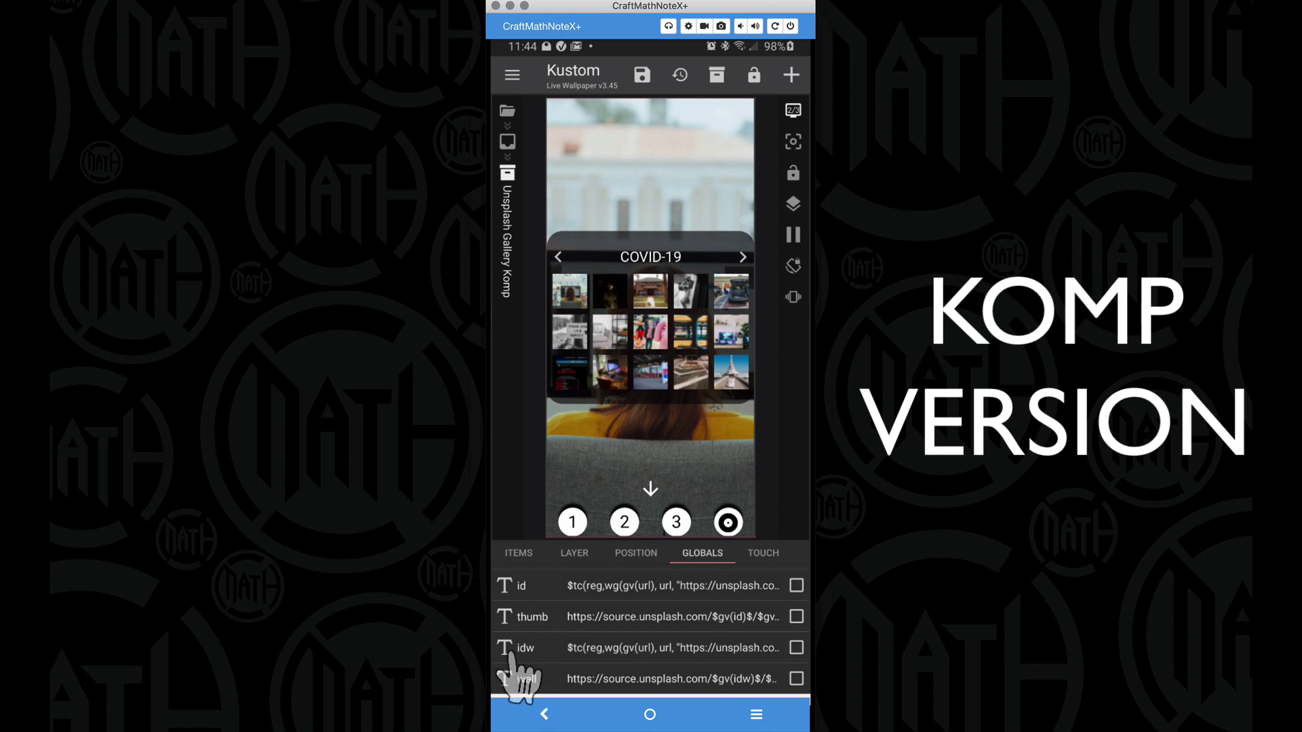
scroll(536, 672, "down", 2)
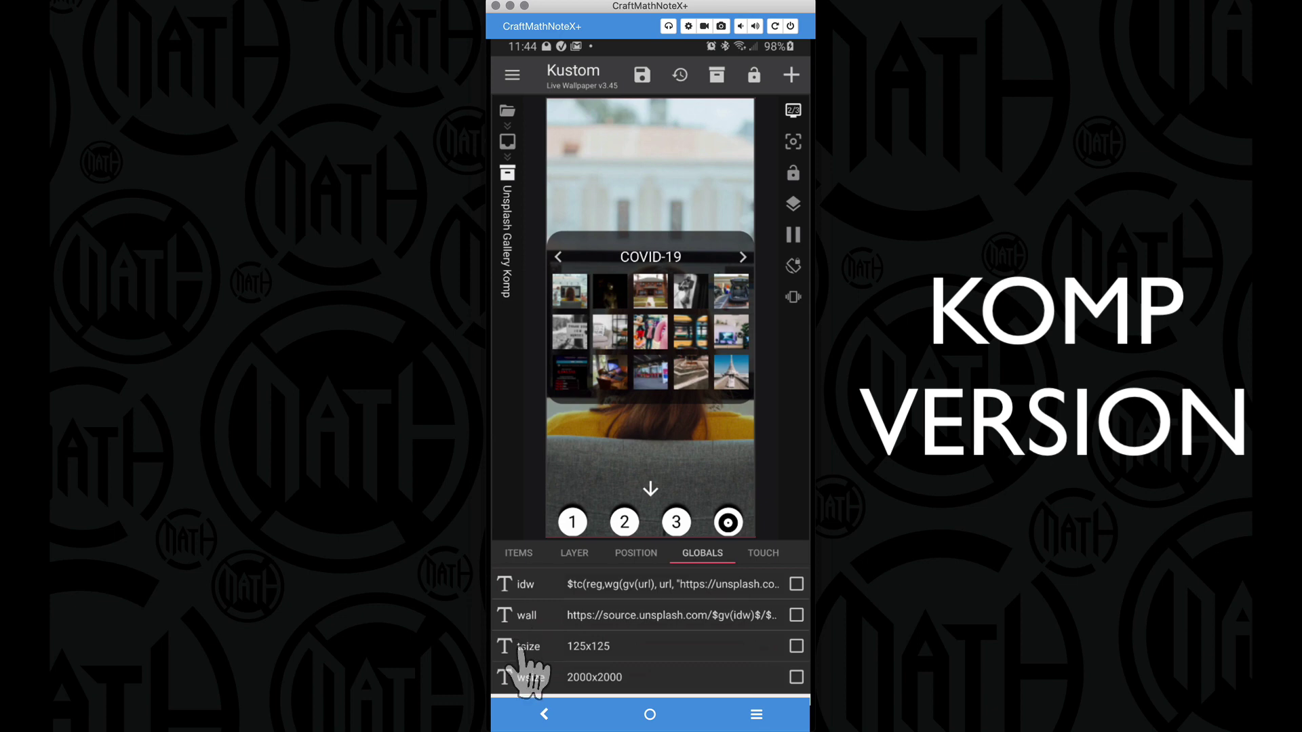
scroll(530, 681, "down", 1)
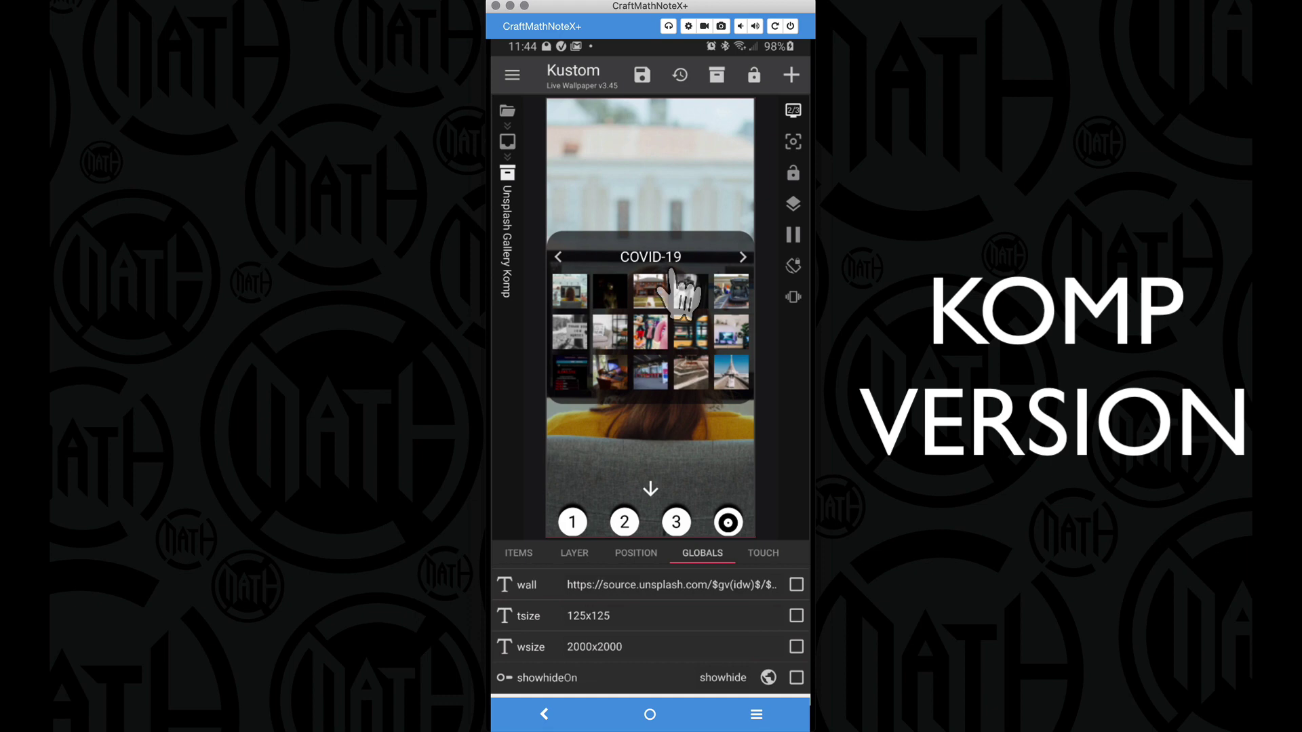
Step: Set the COVID-19 gallery's dashboard photo as the wallpaper, then hide the gallery and the numbered buttons
left_click(678, 289)
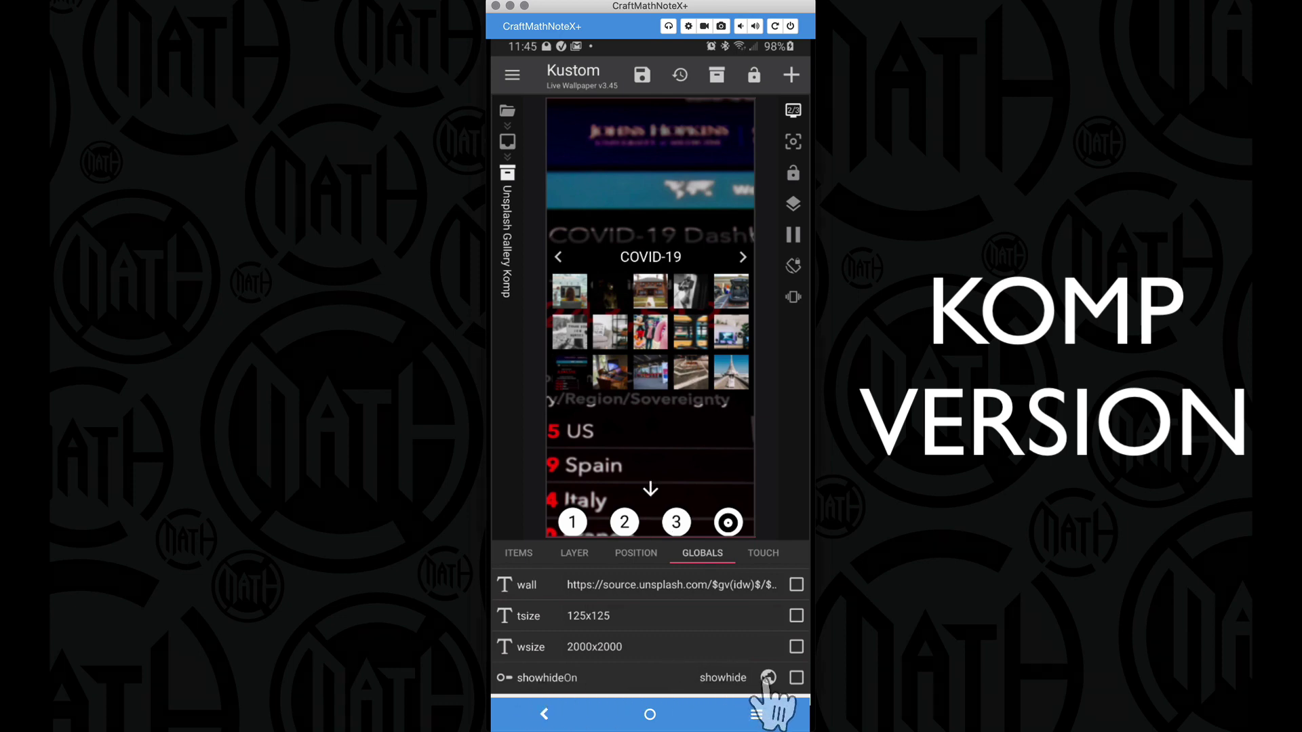
left_click(728, 523)
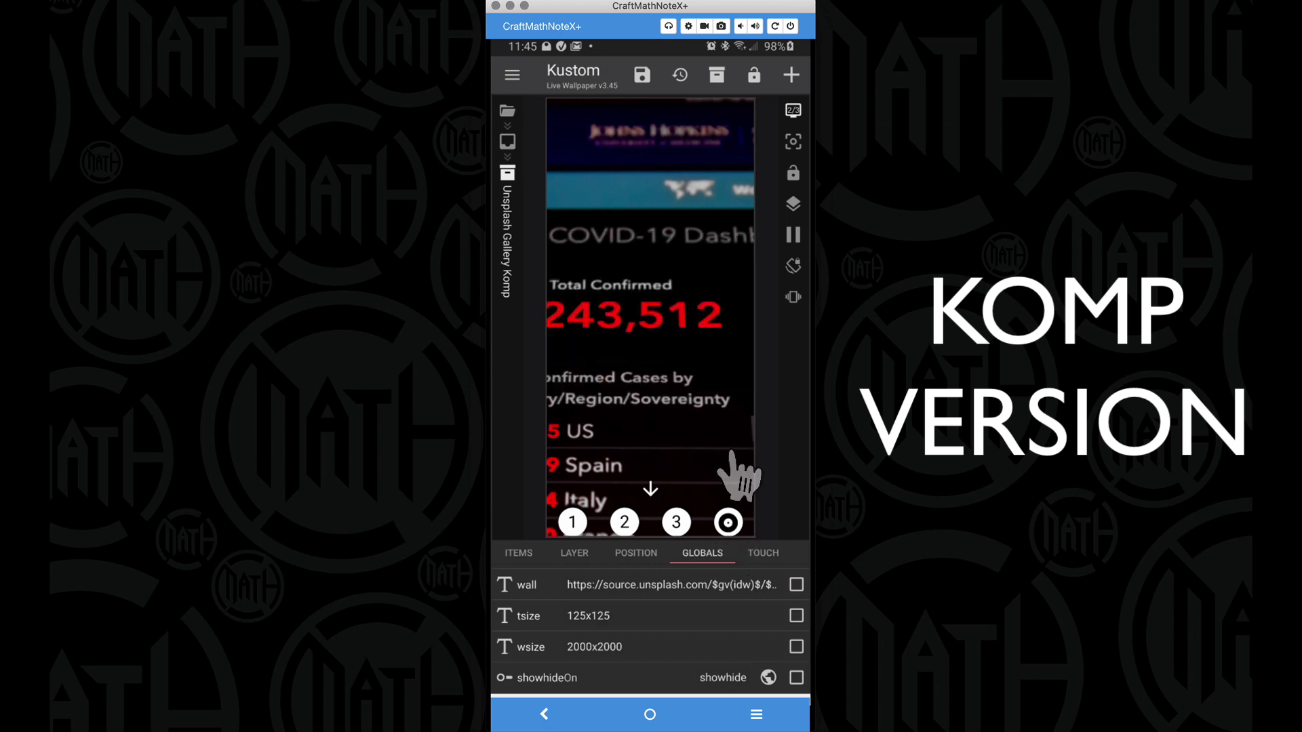
left_click(650, 490)
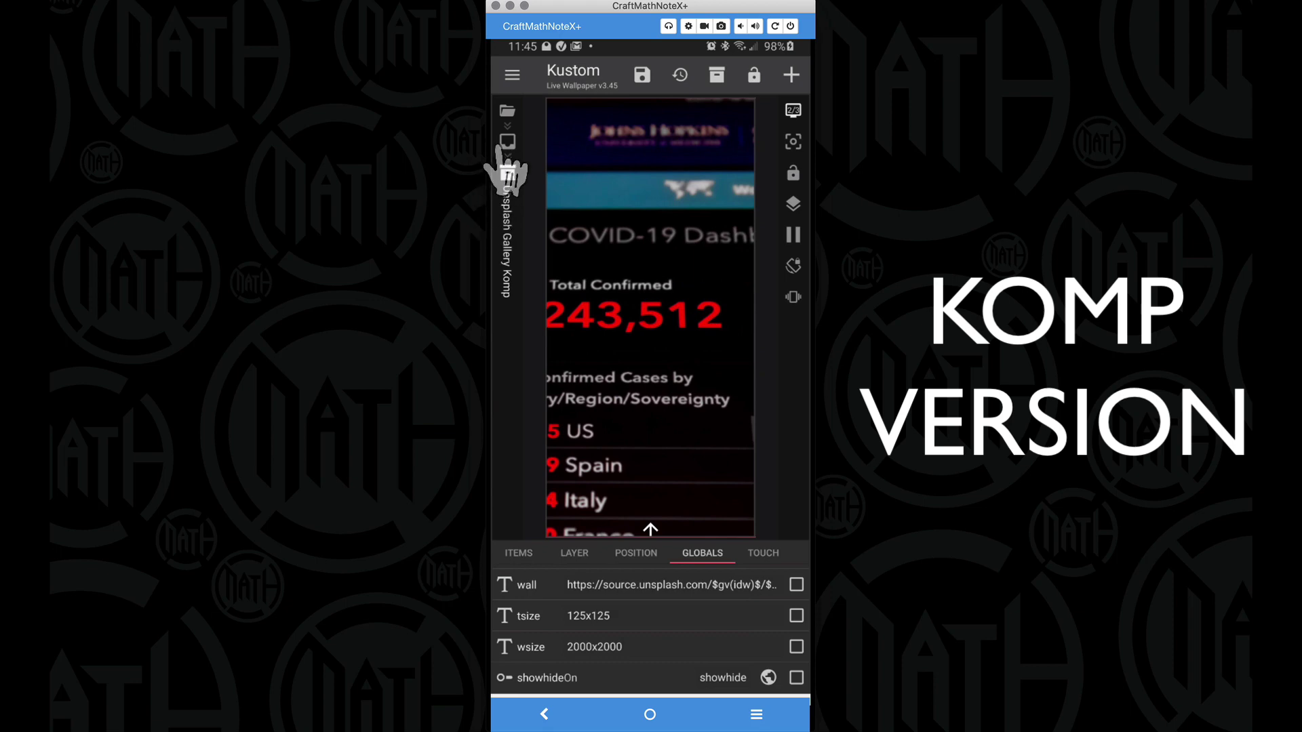
Step: View the root background's type and color settings, then return to the root item list
left_click(506, 116)
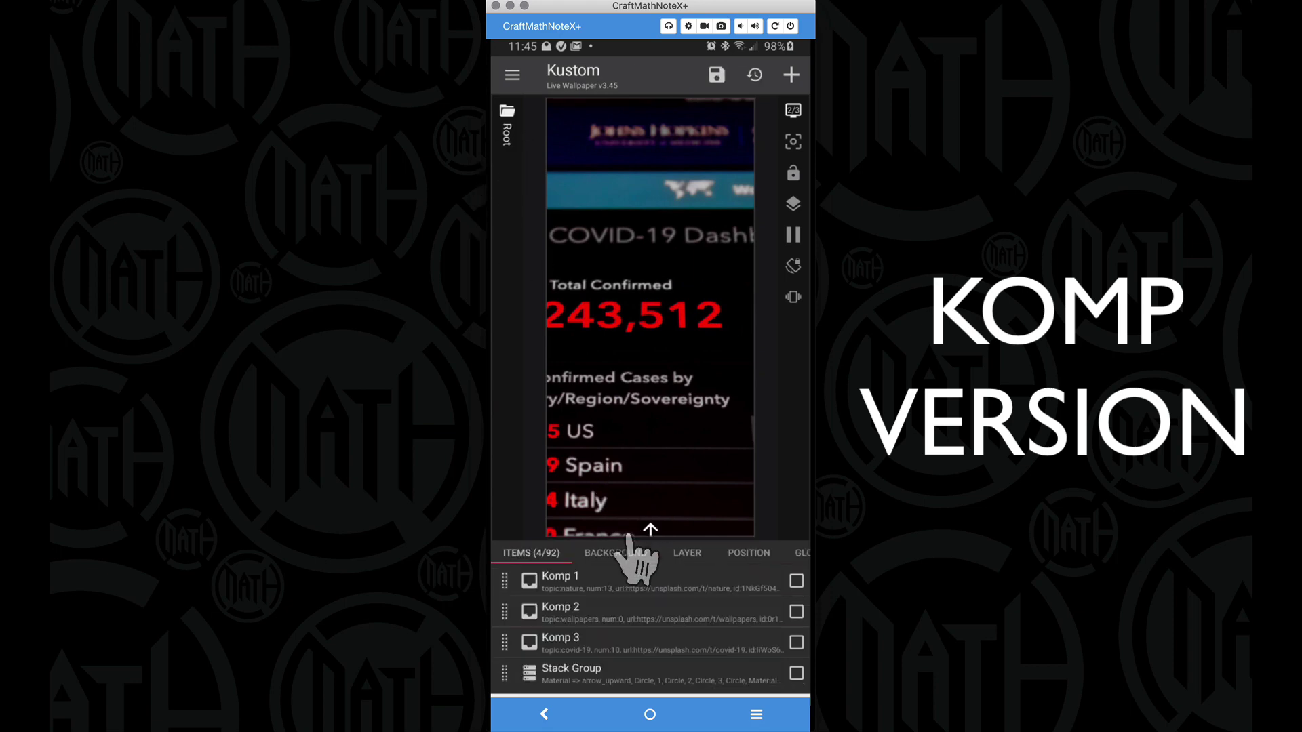
left_click(614, 552)
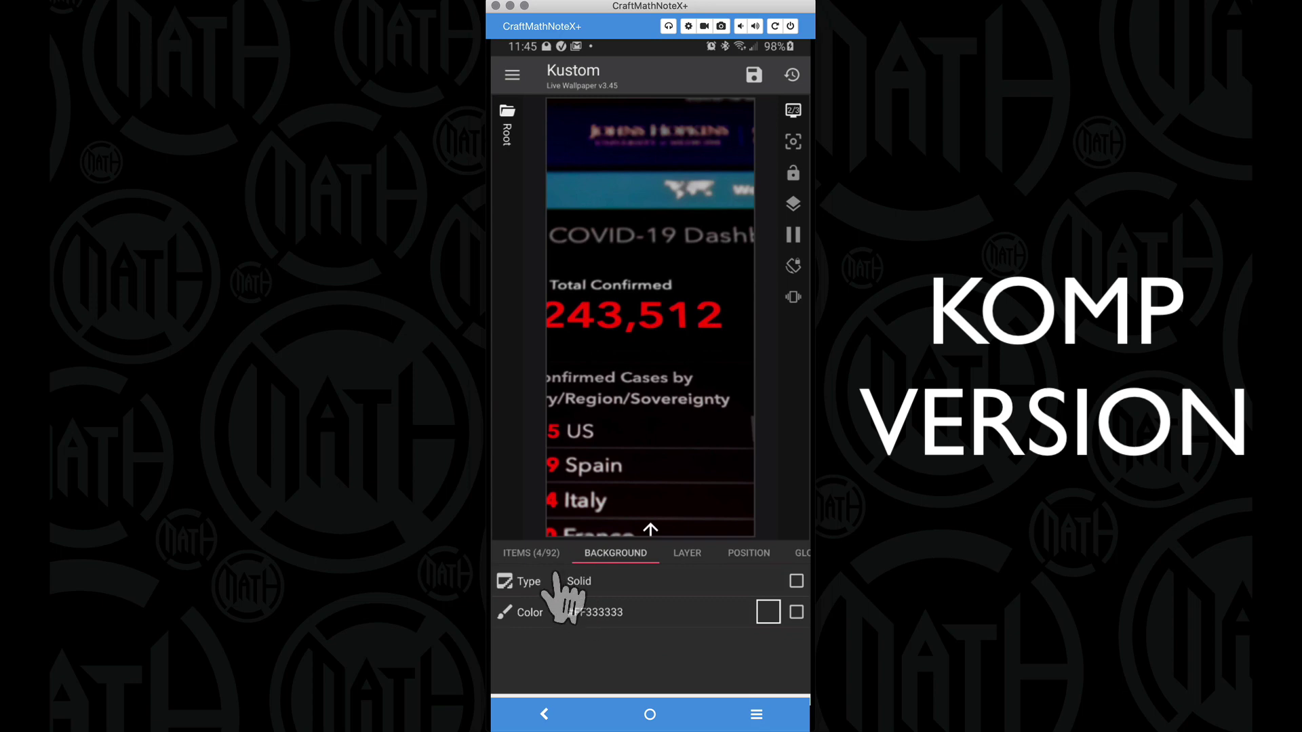
left_click(529, 553)
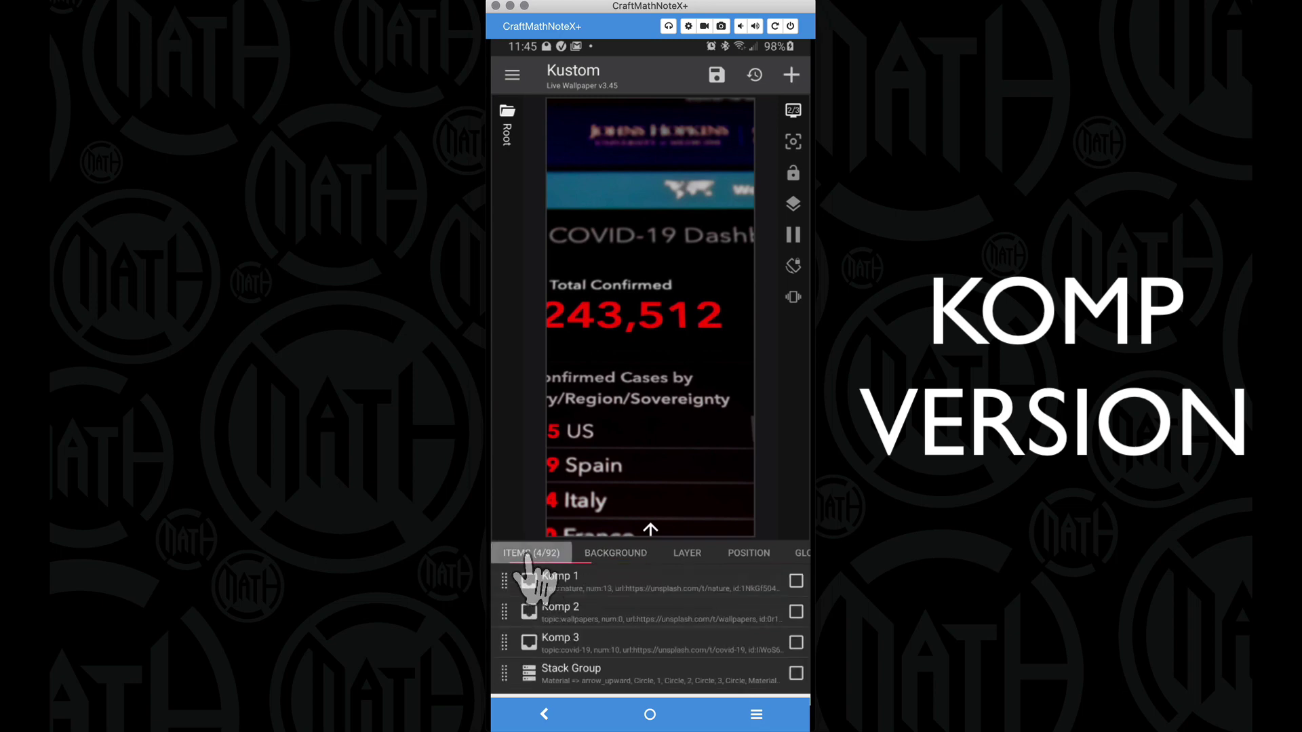
Step: Inspect the width formula of the Wallpaper shape in Komp 1's Unsplash Gallery Komp
left_click(545, 583)
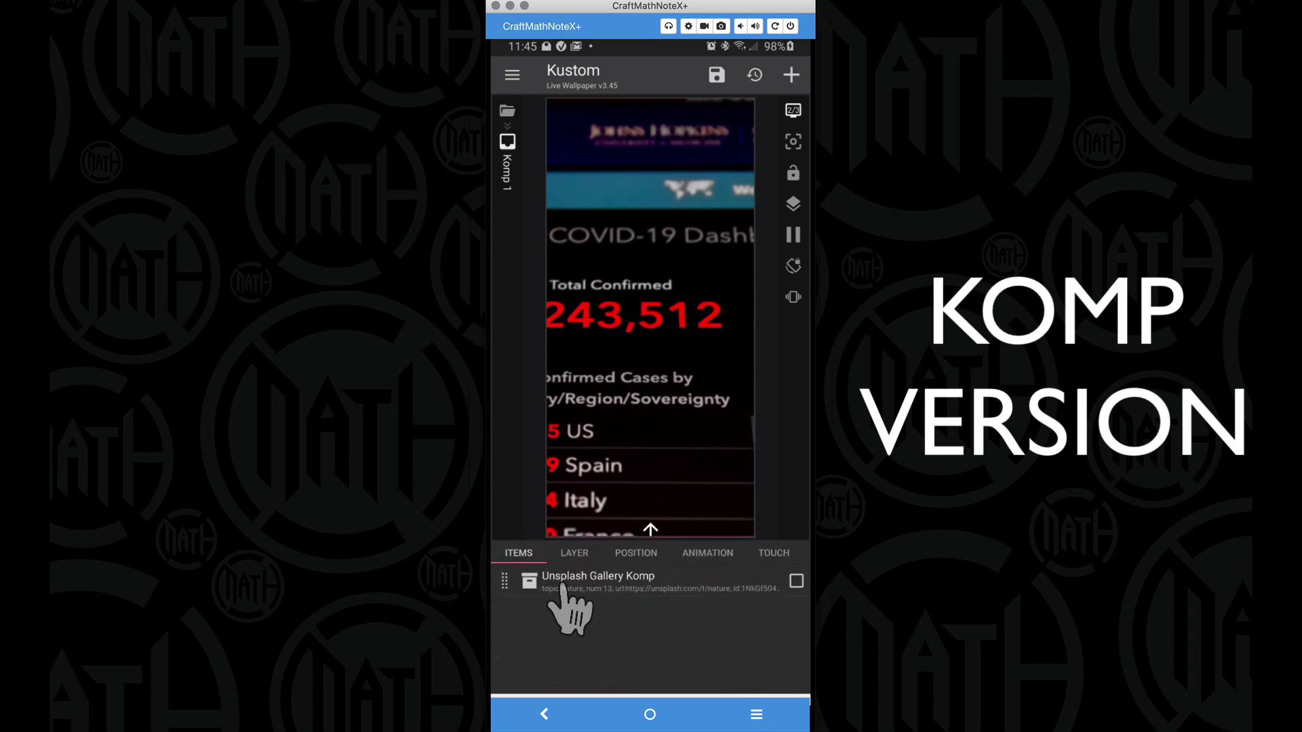
left_click(573, 585)
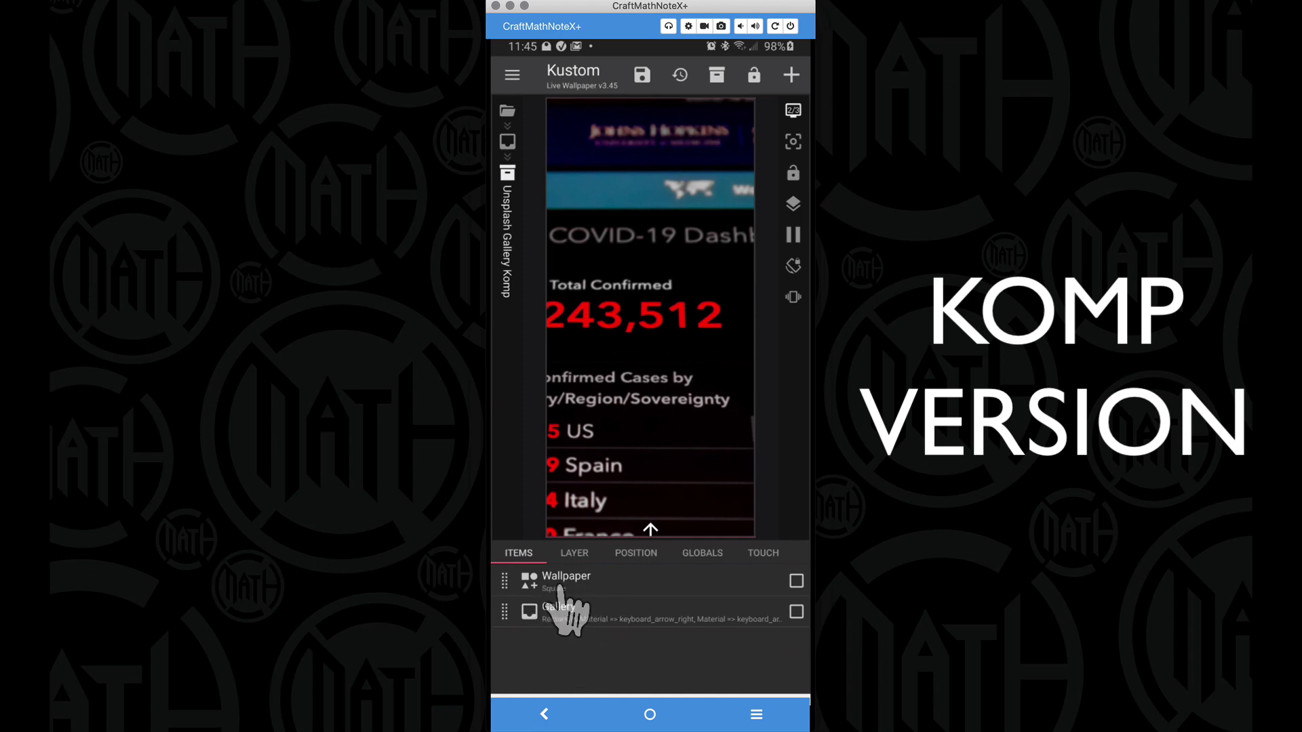
left_click(562, 582)
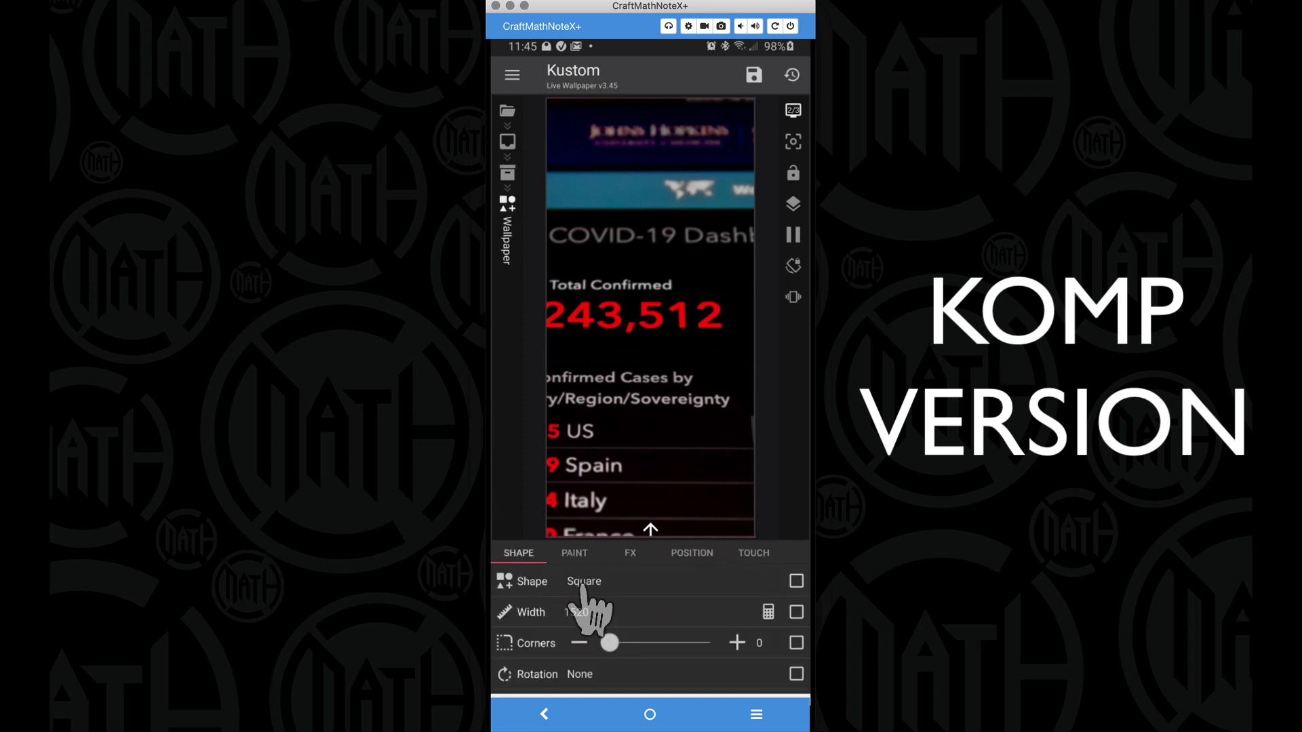
left_click(769, 614)
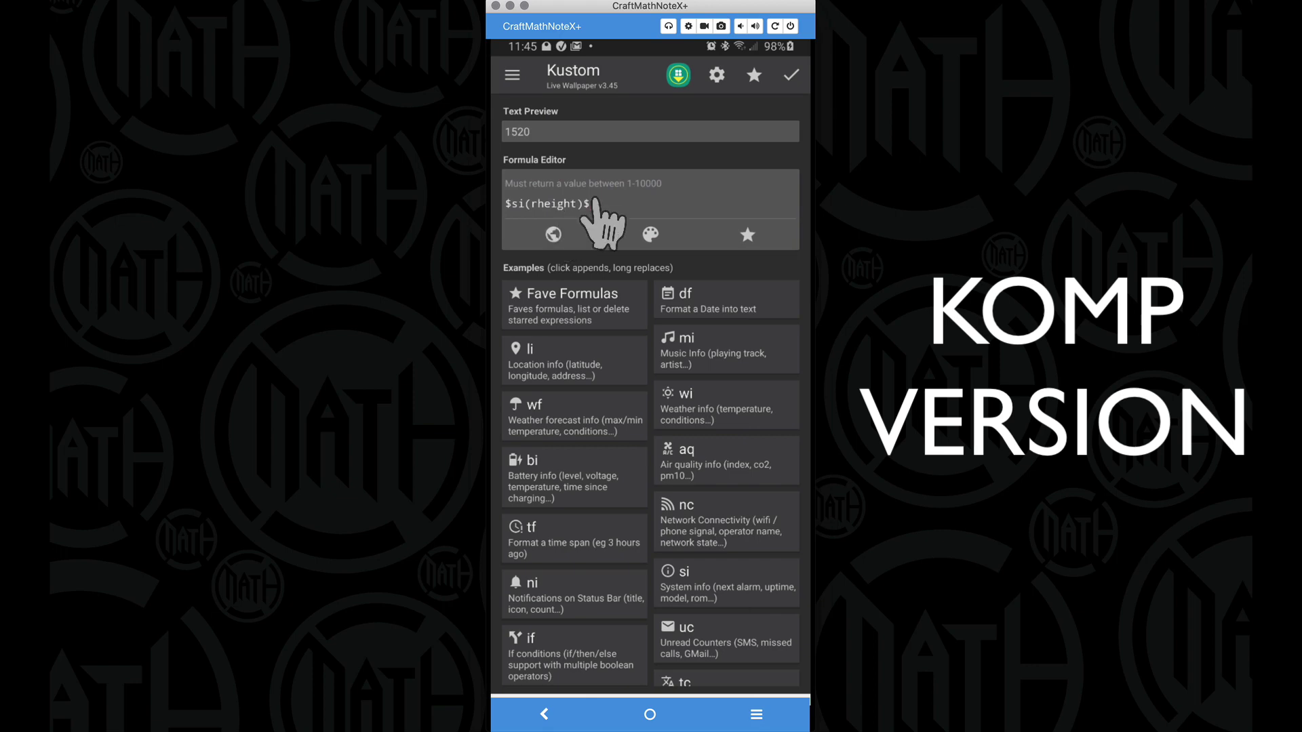
Step: Close the width formula, start a new preset, and load the Unsplash Gallery Komp komponent directly into its root
left_click(786, 76)
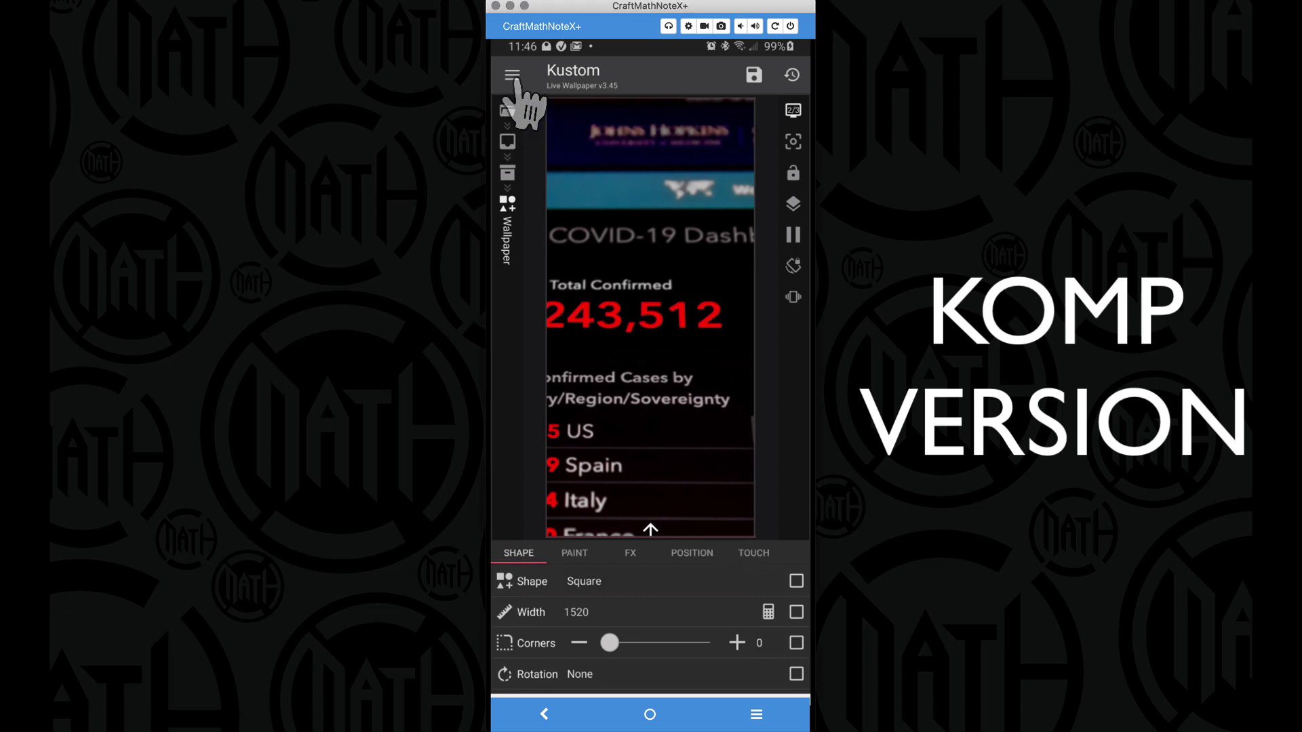
left_click_drag(543, 133, 572, 201)
left_click(573, 190)
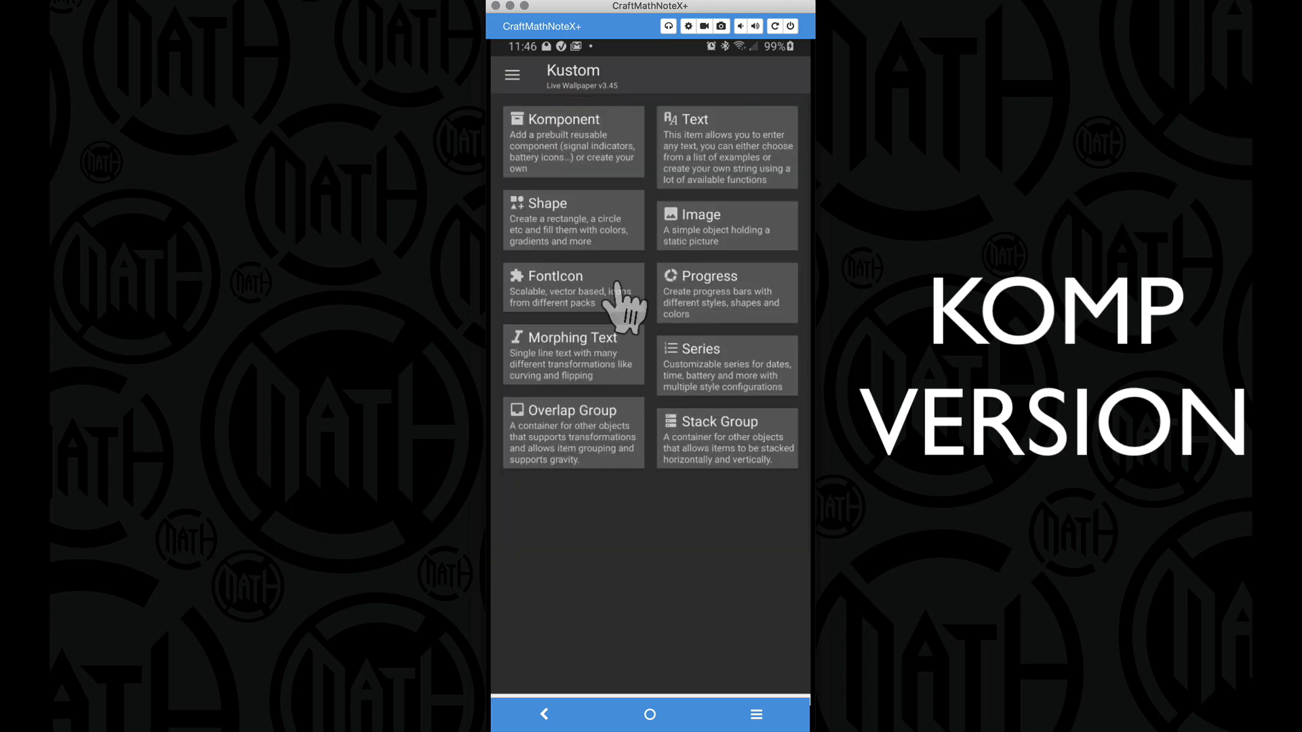
left_click(571, 233)
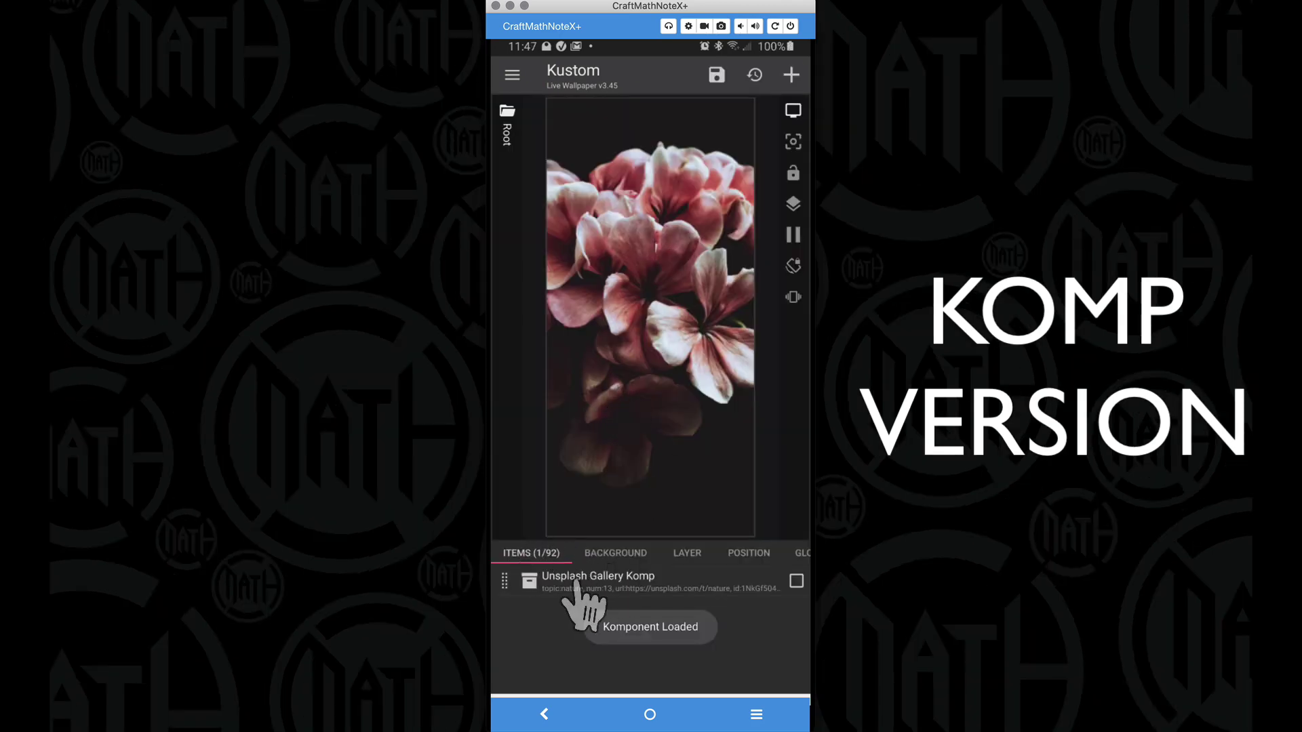
Step: Review the global variables of the root-level Unsplash Gallery Komp, from topic through showhide, and check the topic global
left_click(619, 582)
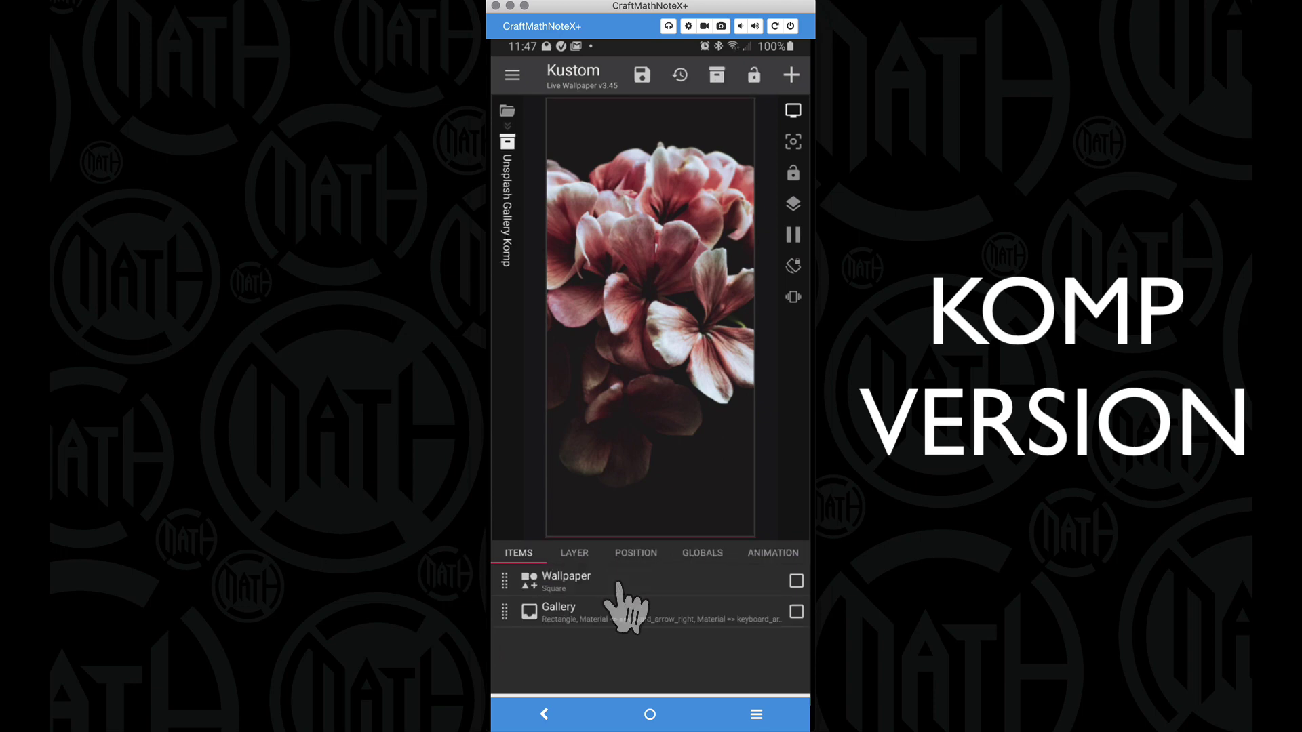
left_click(701, 554)
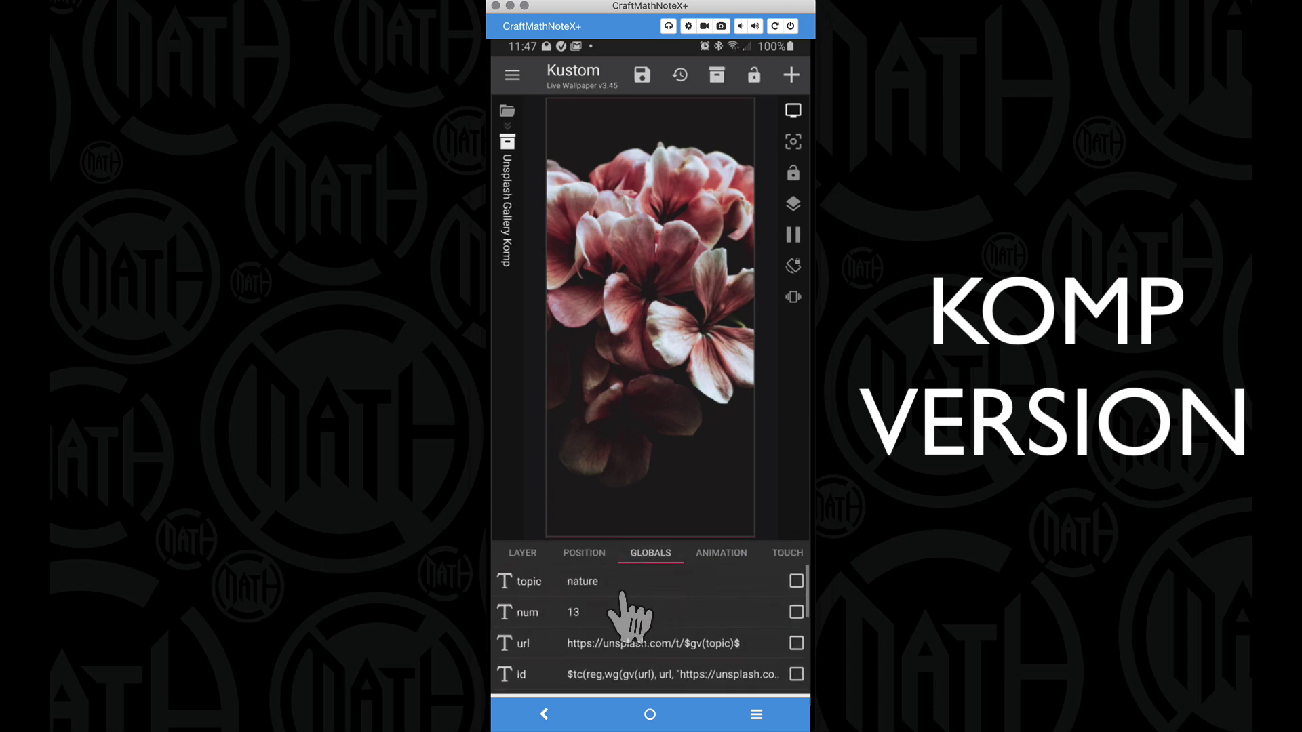
scroll(622, 595, "down", 5)
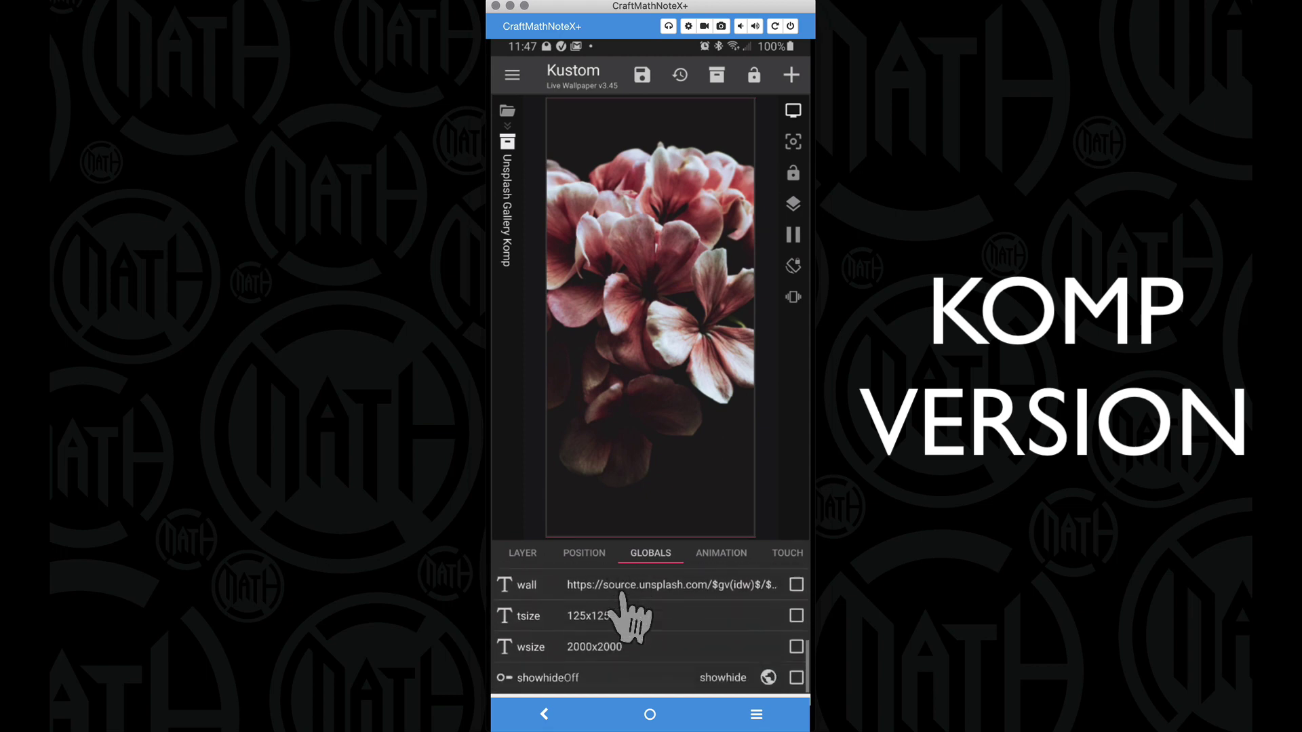
scroll(622, 596, "up", 5)
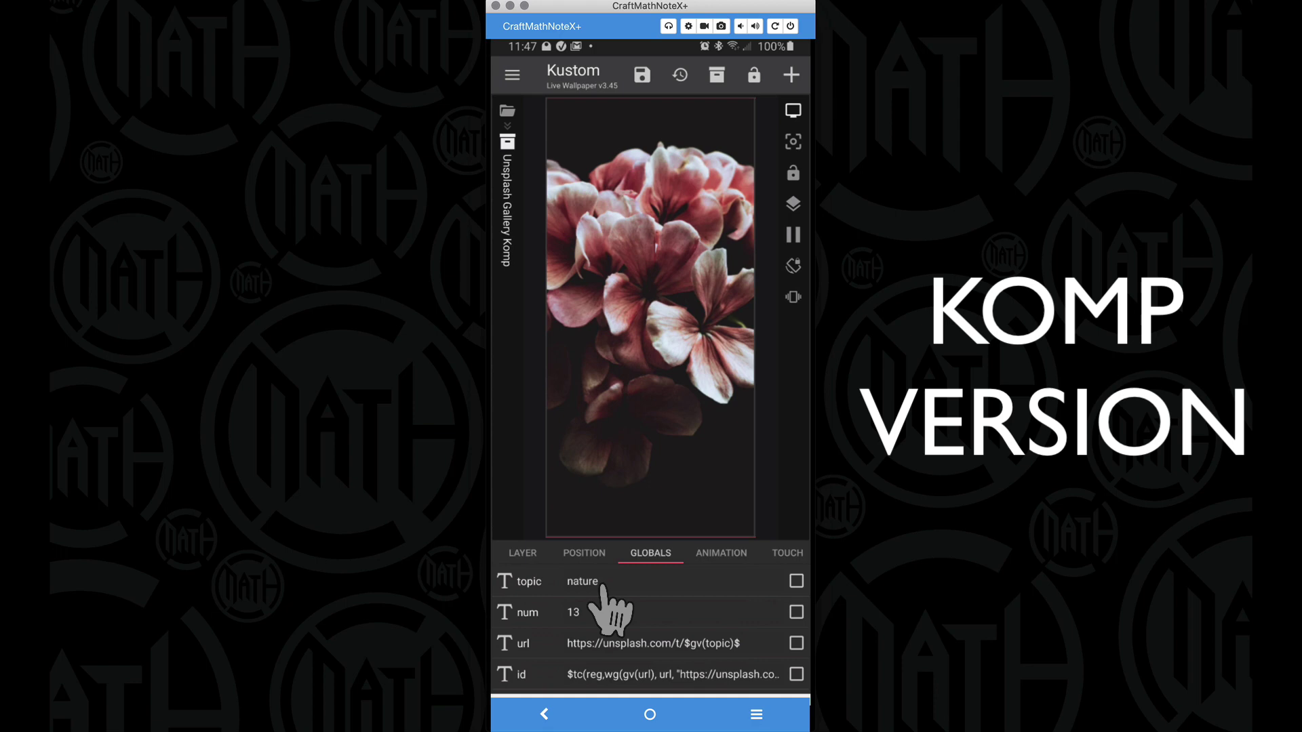
left_click(601, 584)
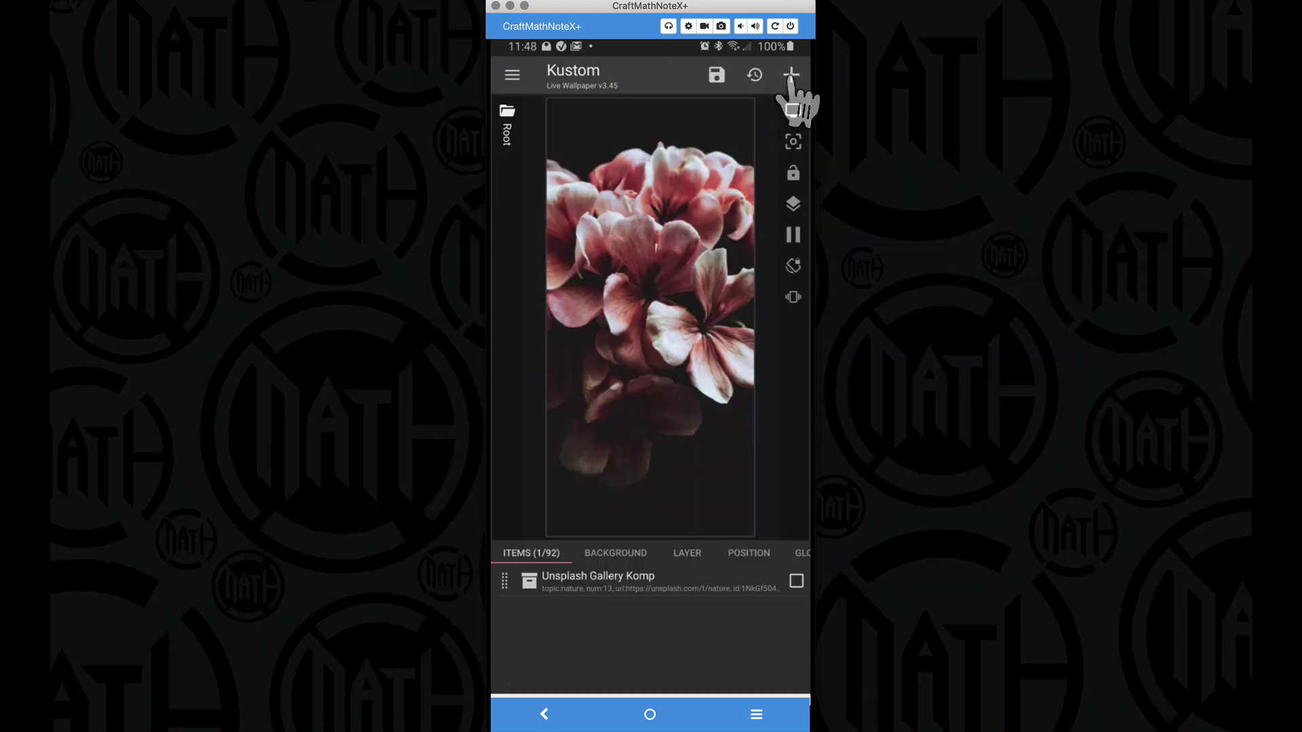
Step: Add the exported COVID-19 statistics komponent to the root alongside the Unsplash Gallery Komp
left_click(790, 76)
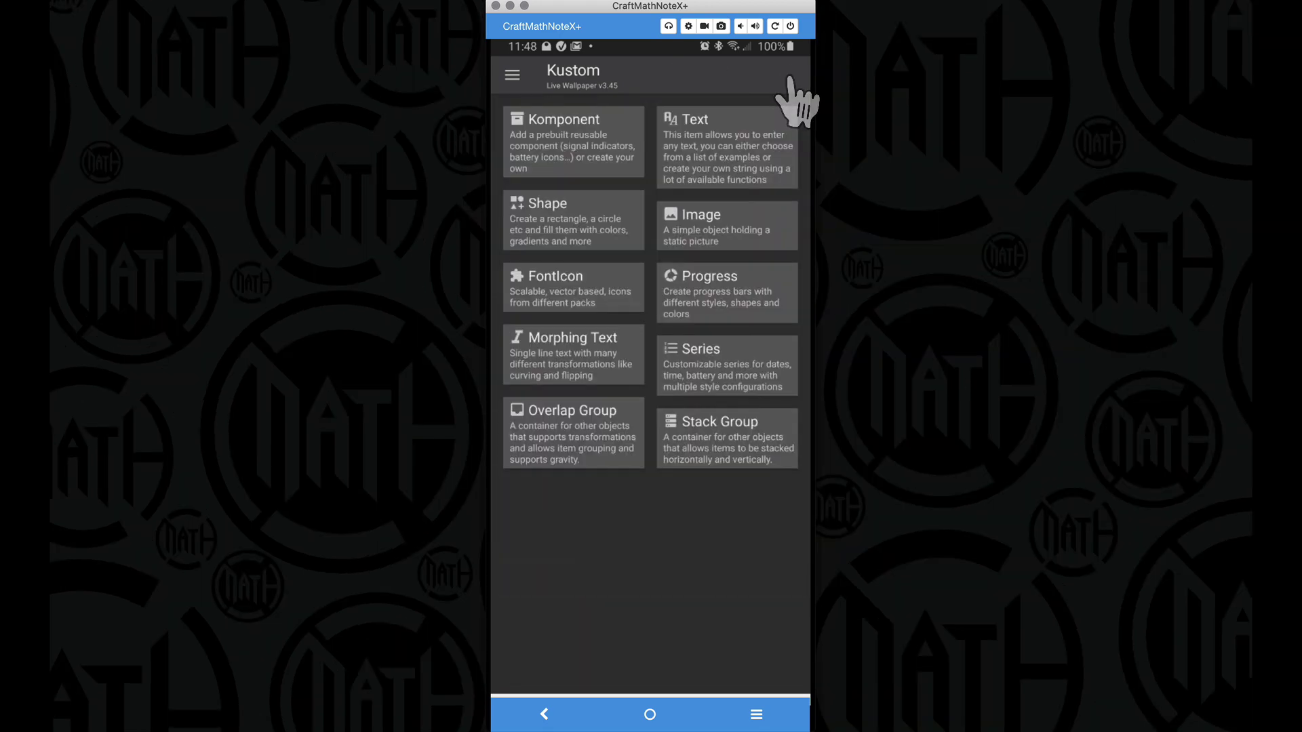
left_click(583, 121)
left_click(741, 216)
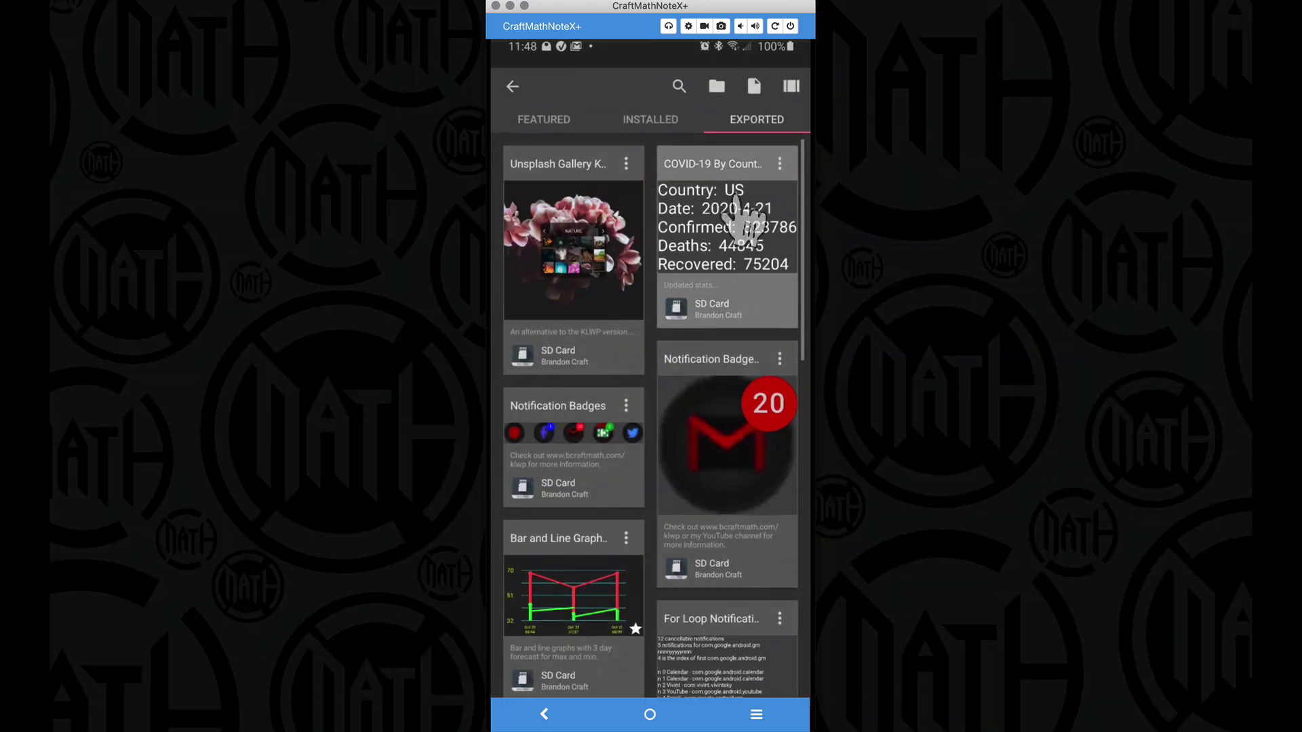